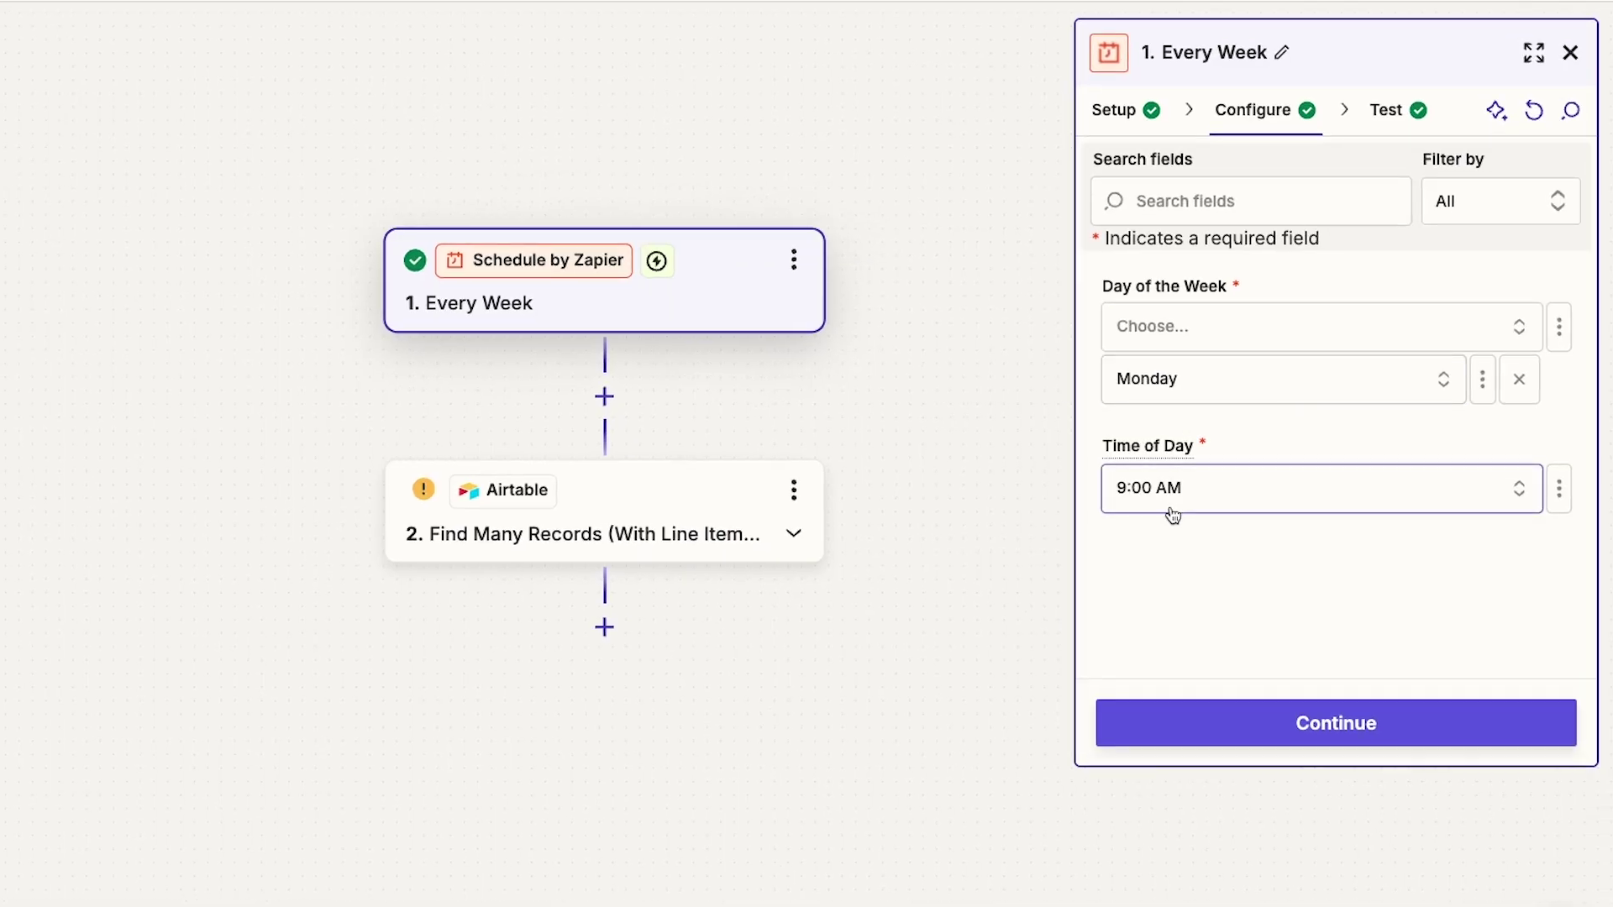
Review the Airtable People search, keeping formula NOT({Tasks} = "") and Max Records 50, then view its sample records
click(659, 498)
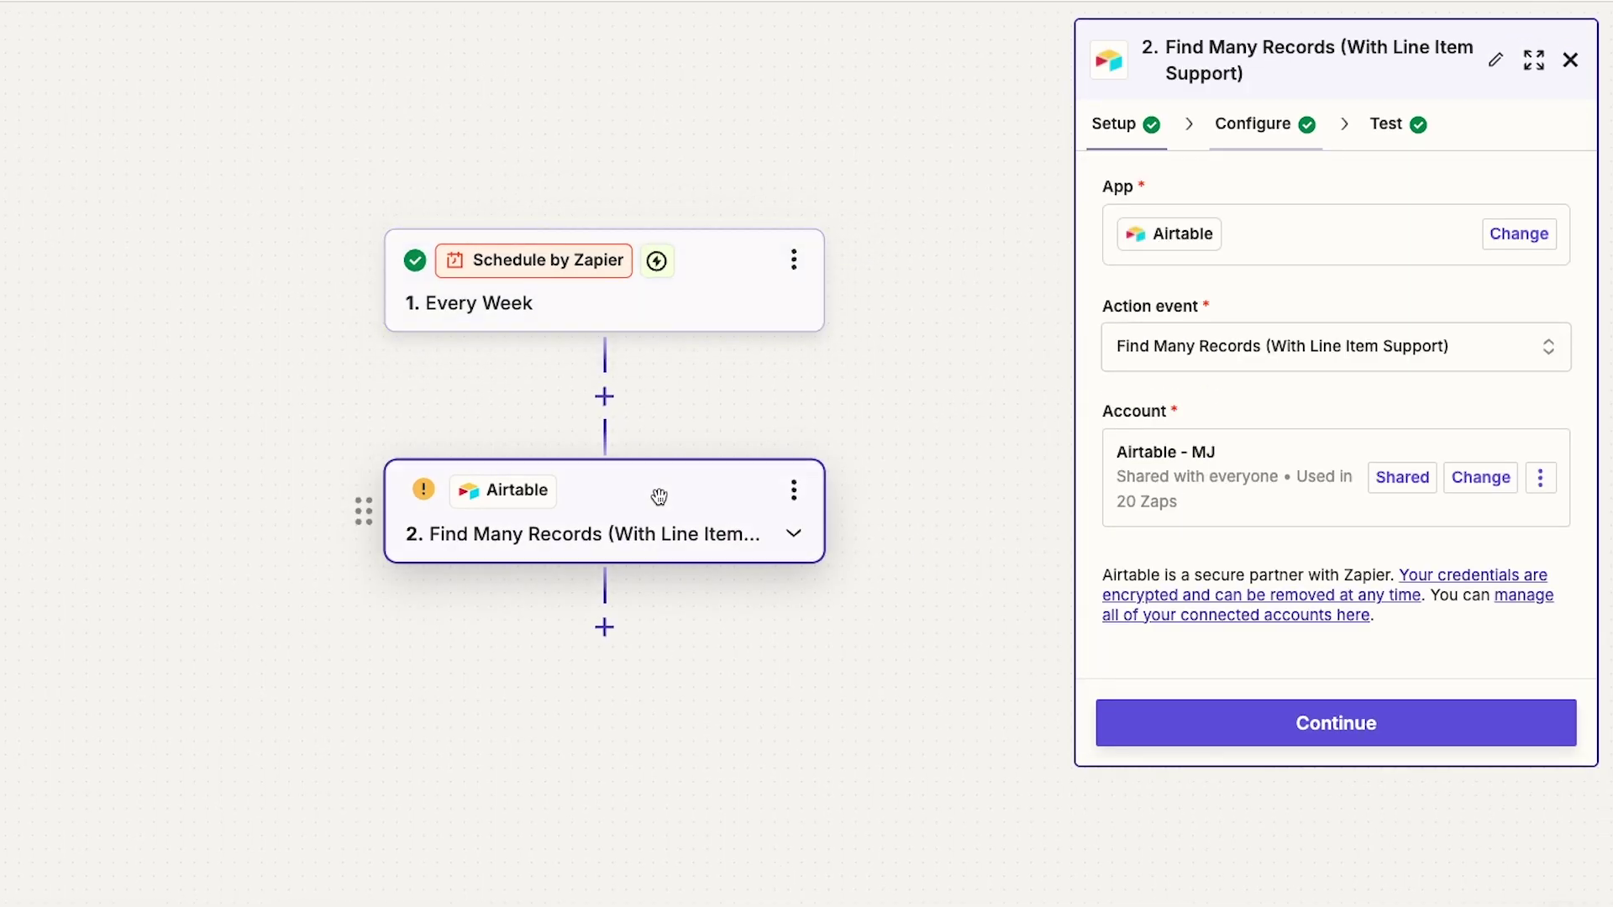
click(1244, 122)
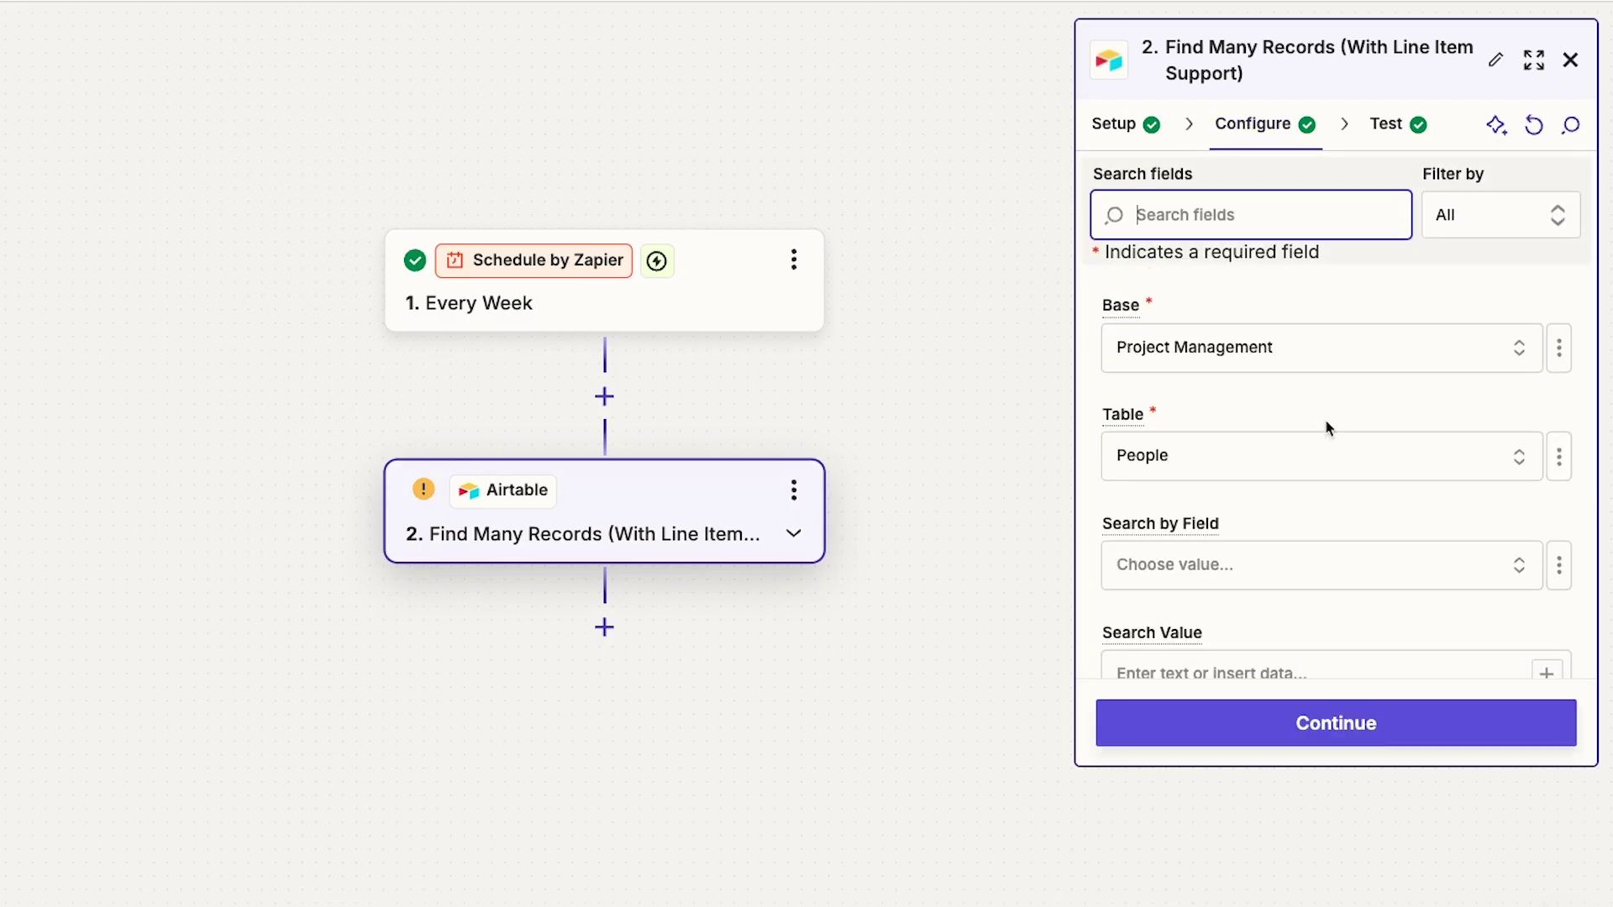
scroll(1325, 425, down, 3)
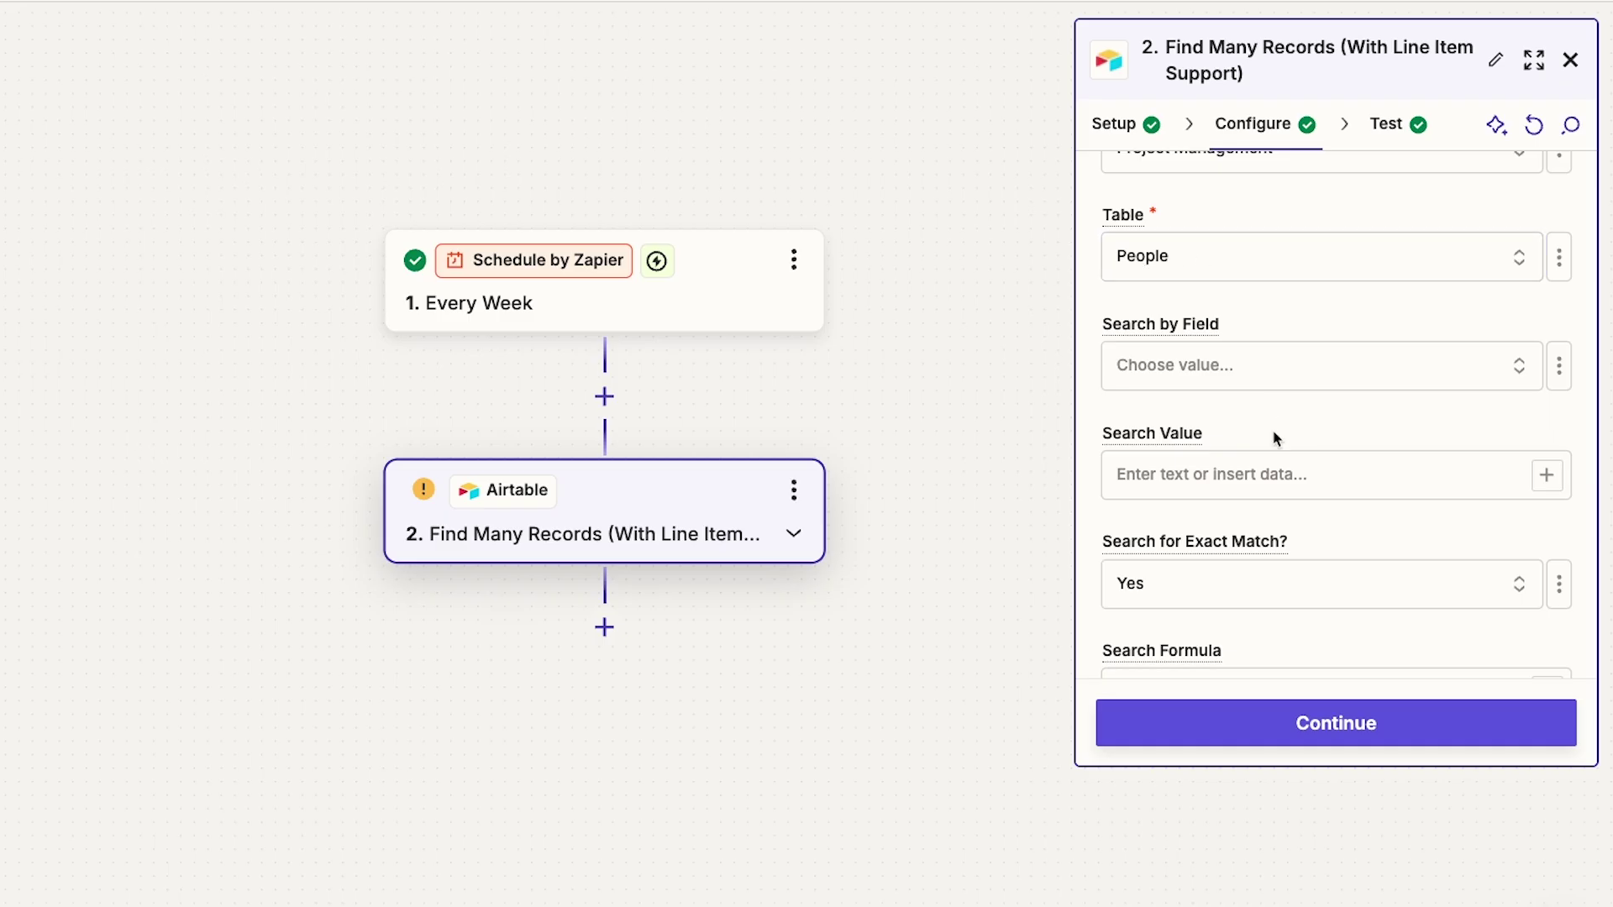
scroll(1276, 438, down, 5)
click(1126, 336)
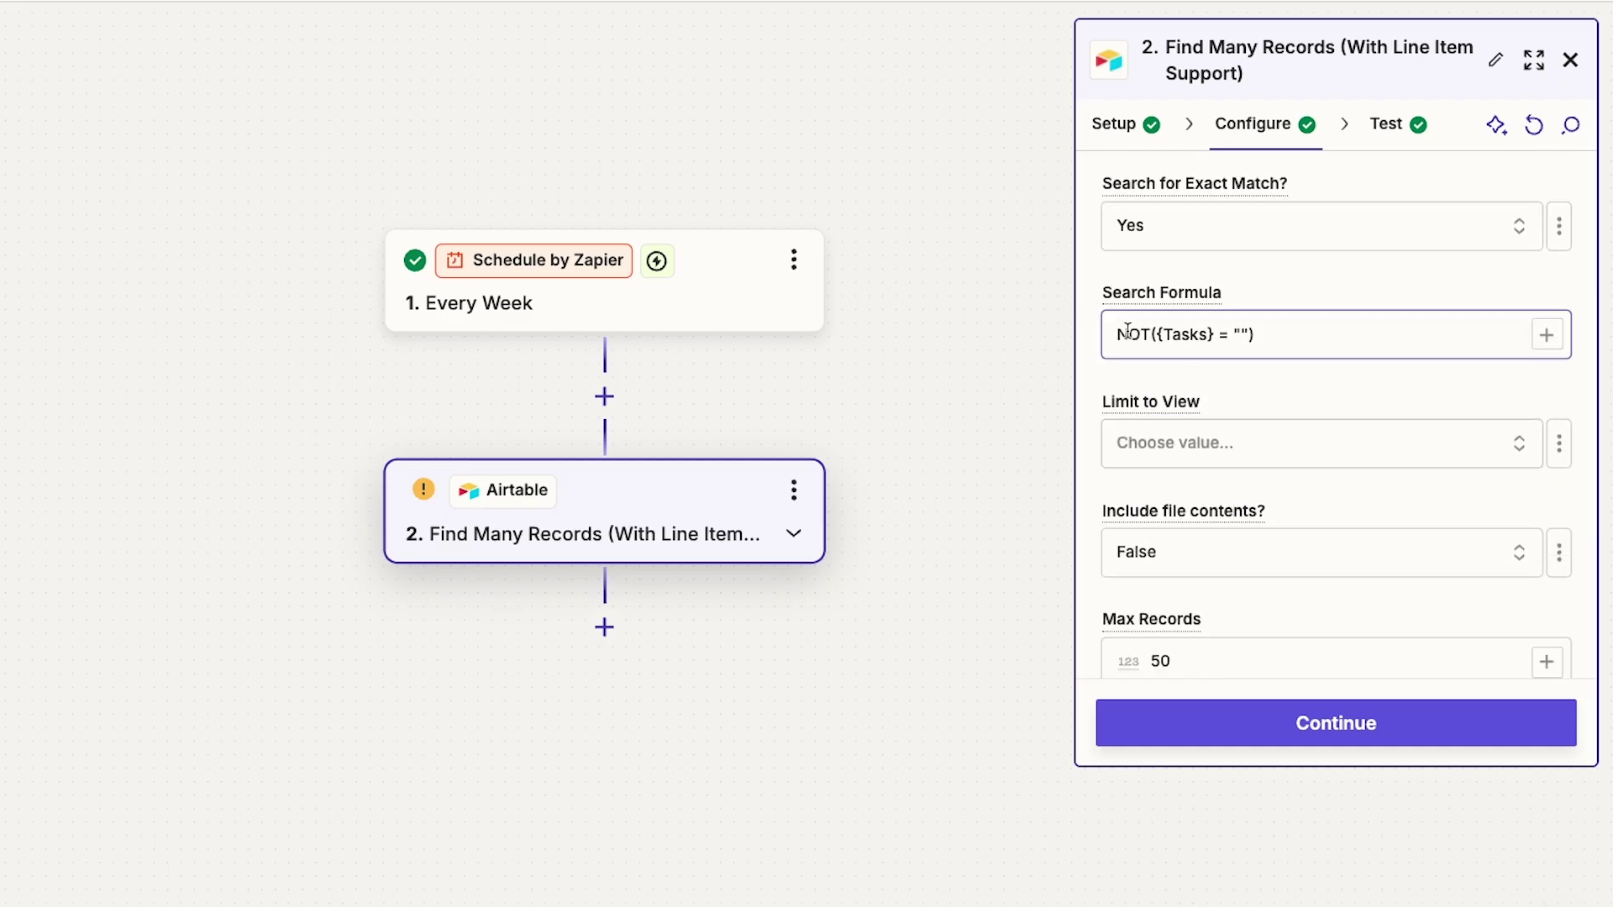
click(1361, 389)
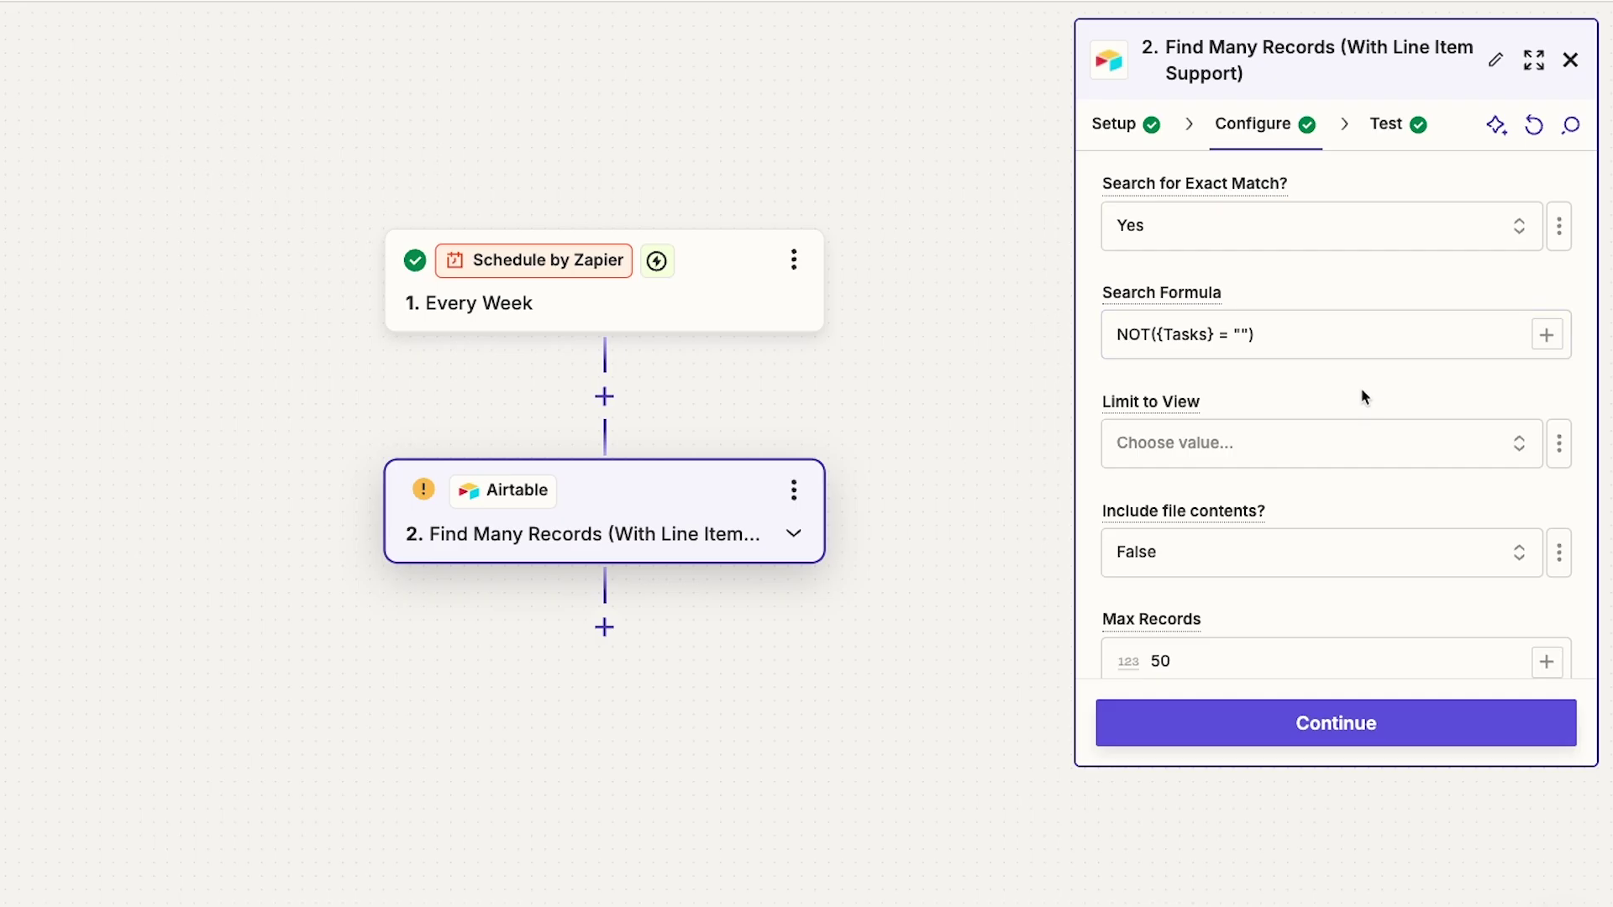
scroll(1364, 397, down, 3)
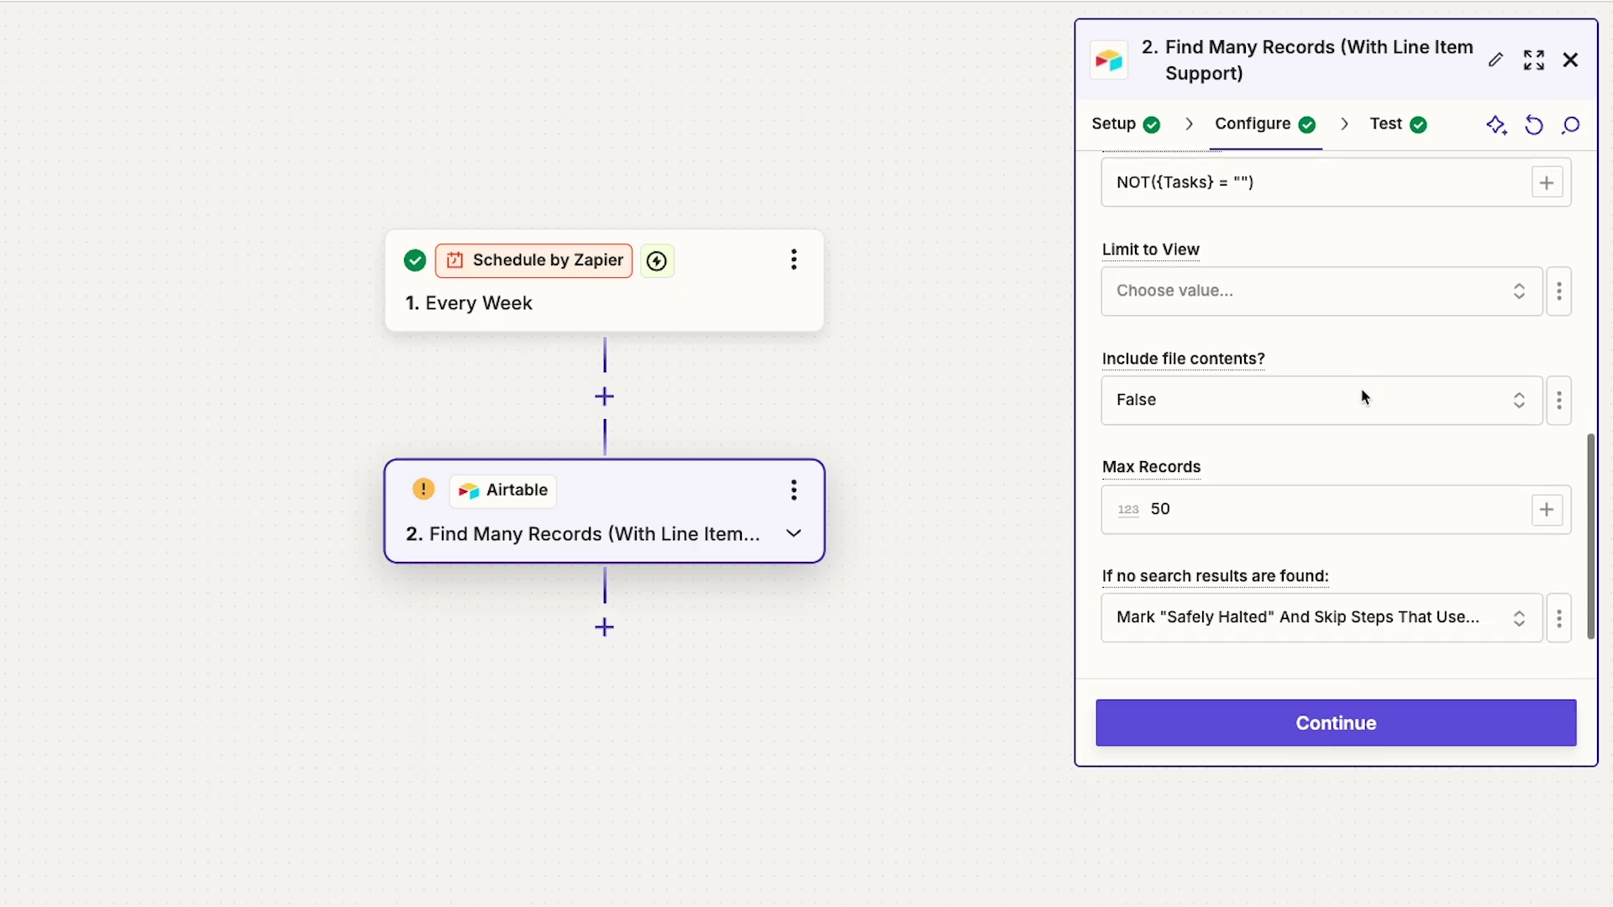
click(1378, 731)
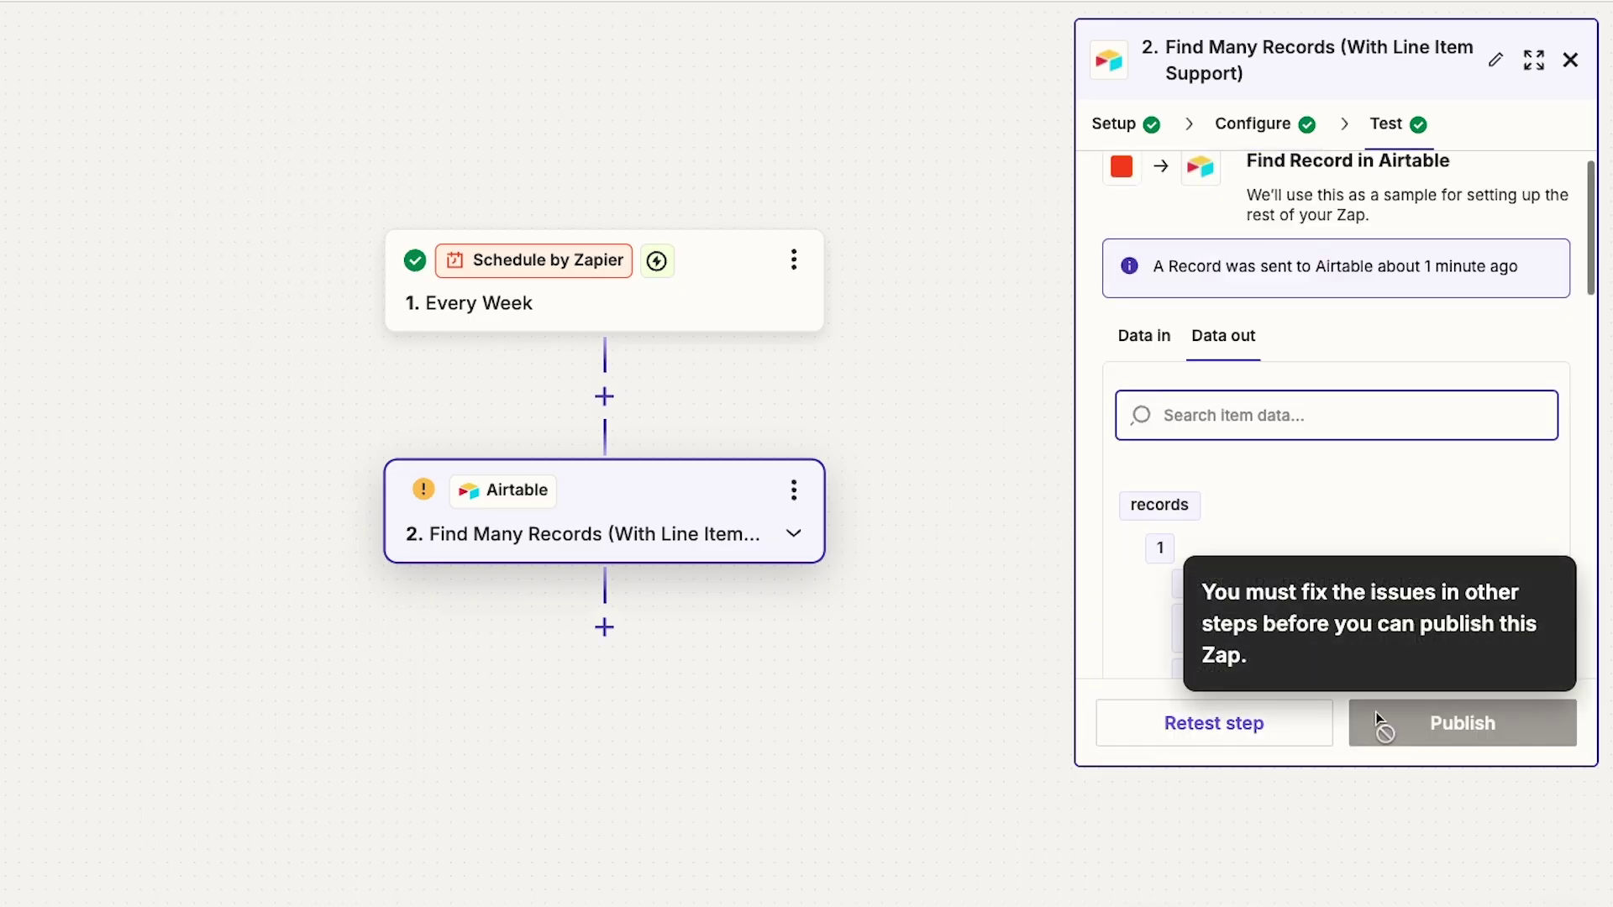
scroll(1336, 499, down, 5)
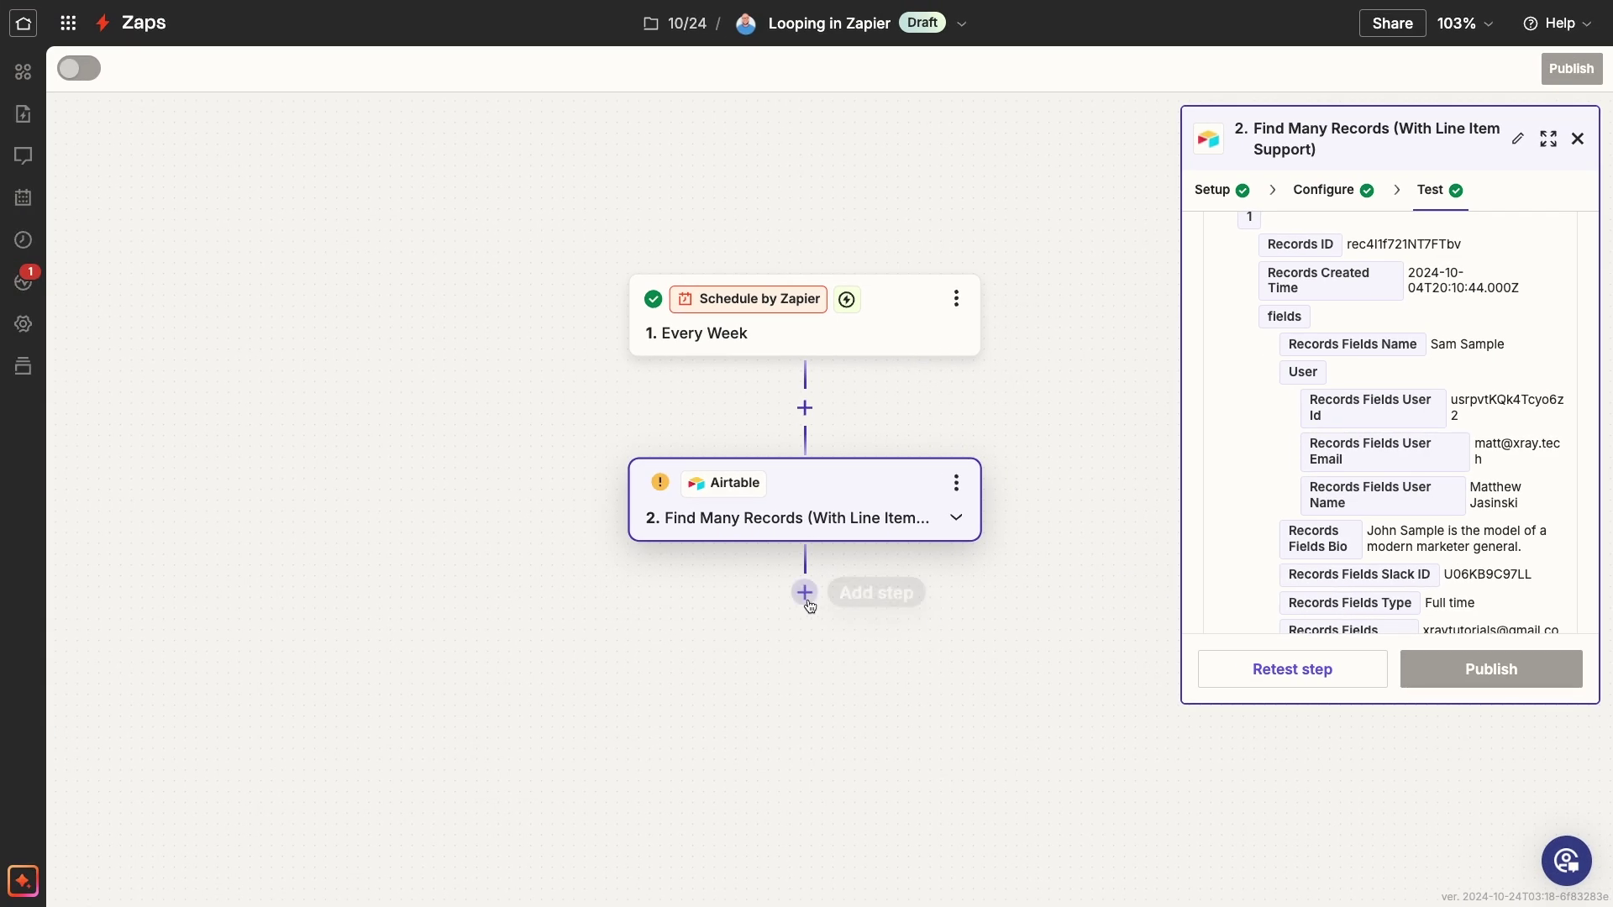
Add a Looping by Zapier step after the Airtable search using the Create Loop From Line Items event
click(804, 593)
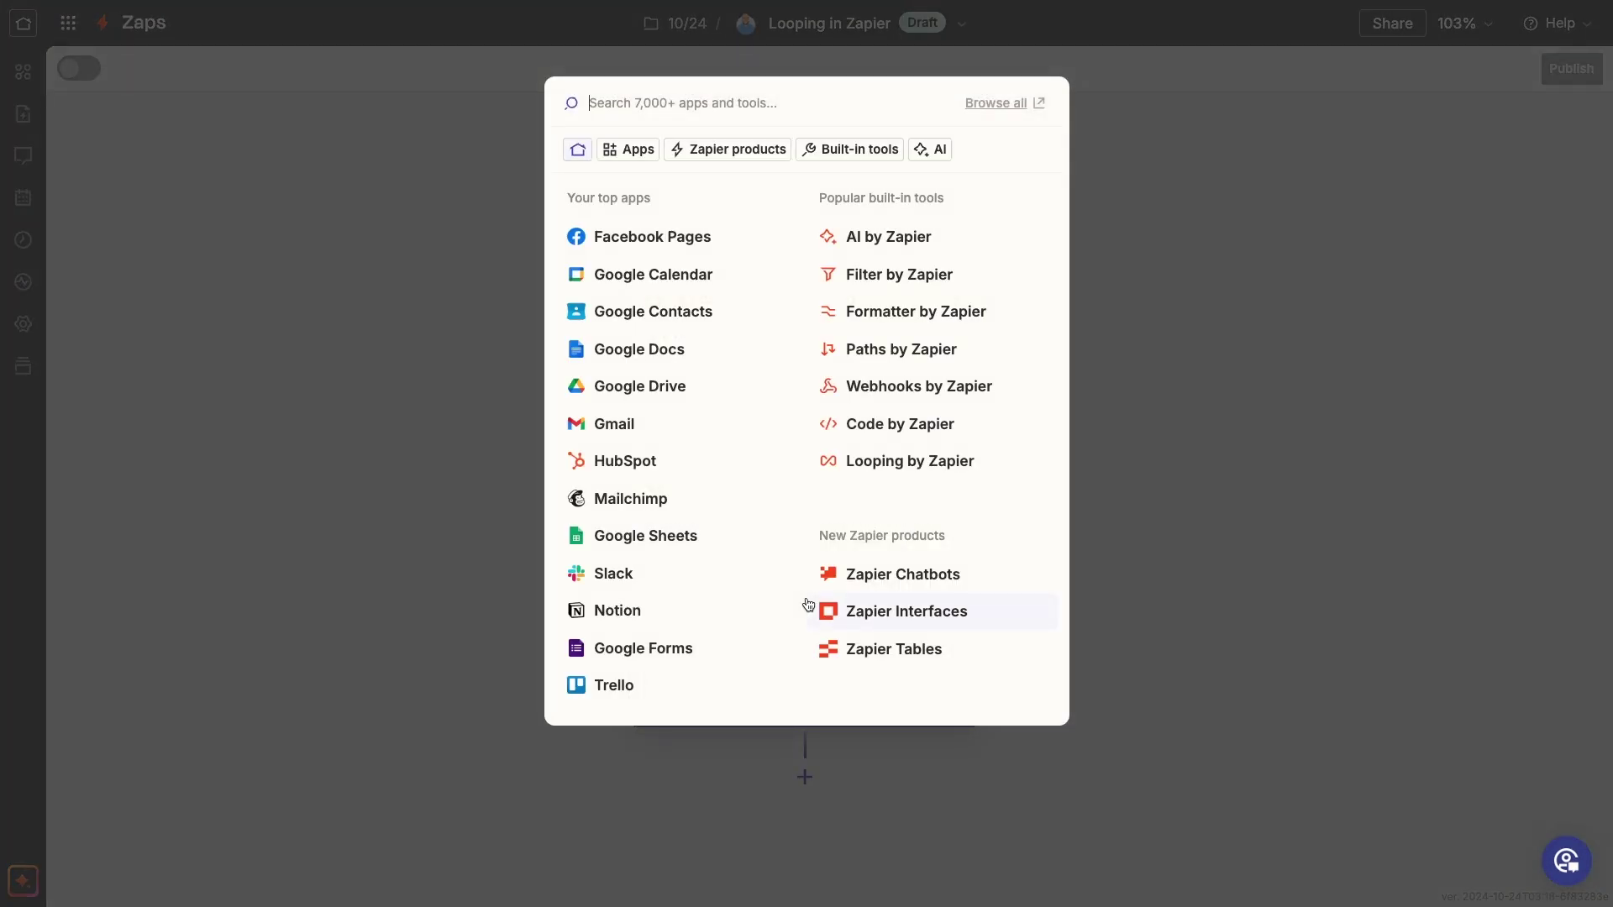
click(966, 463)
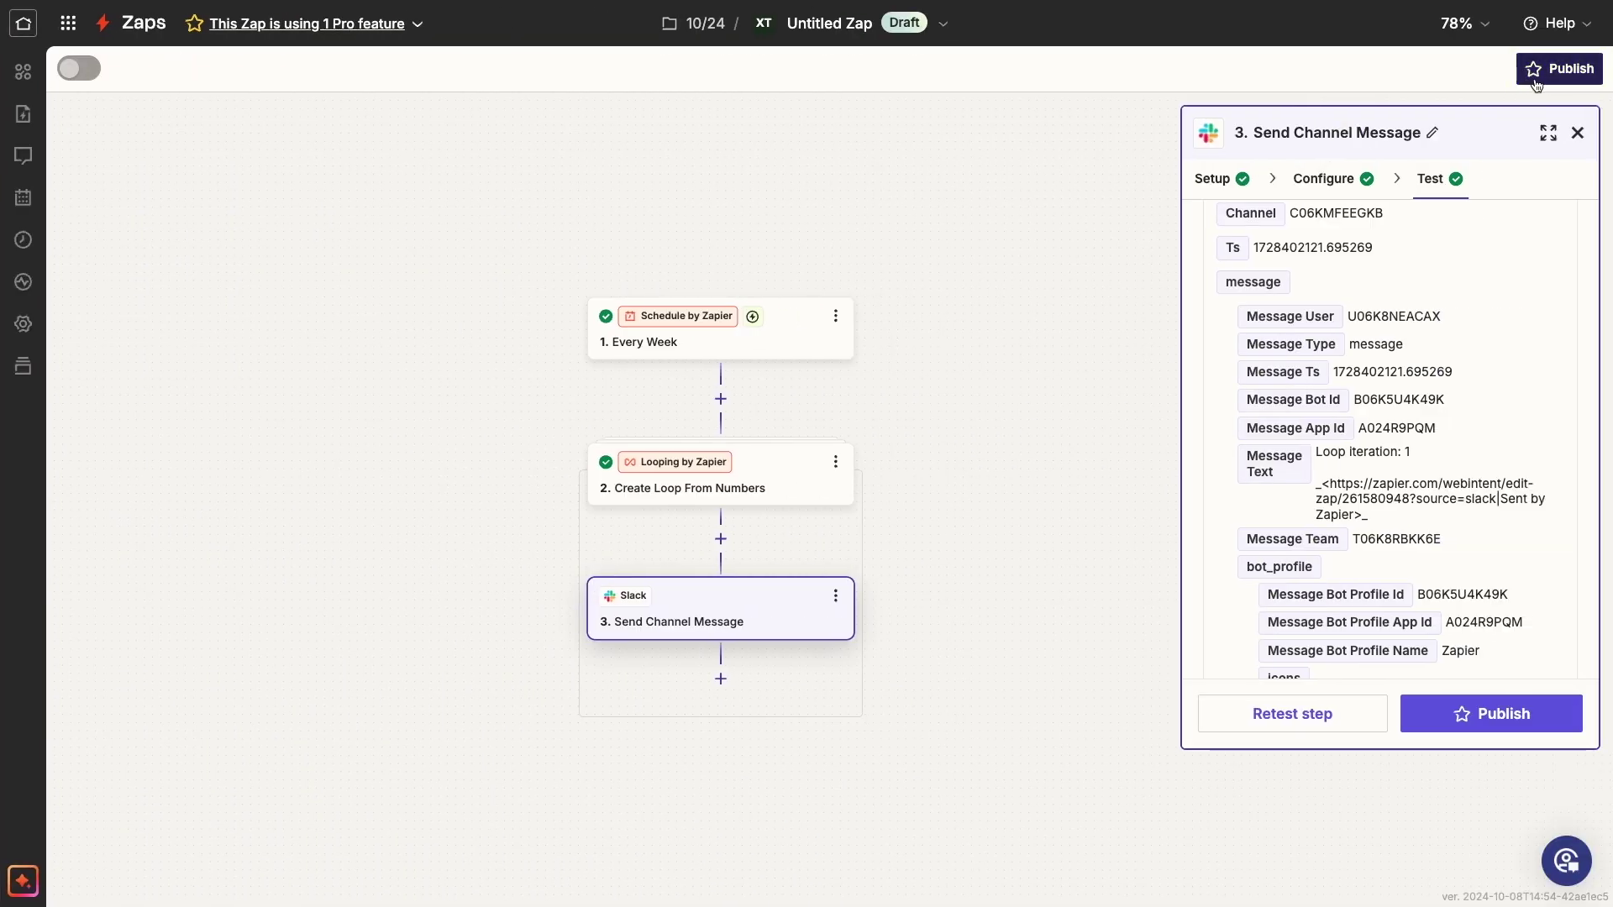
click(1565, 73)
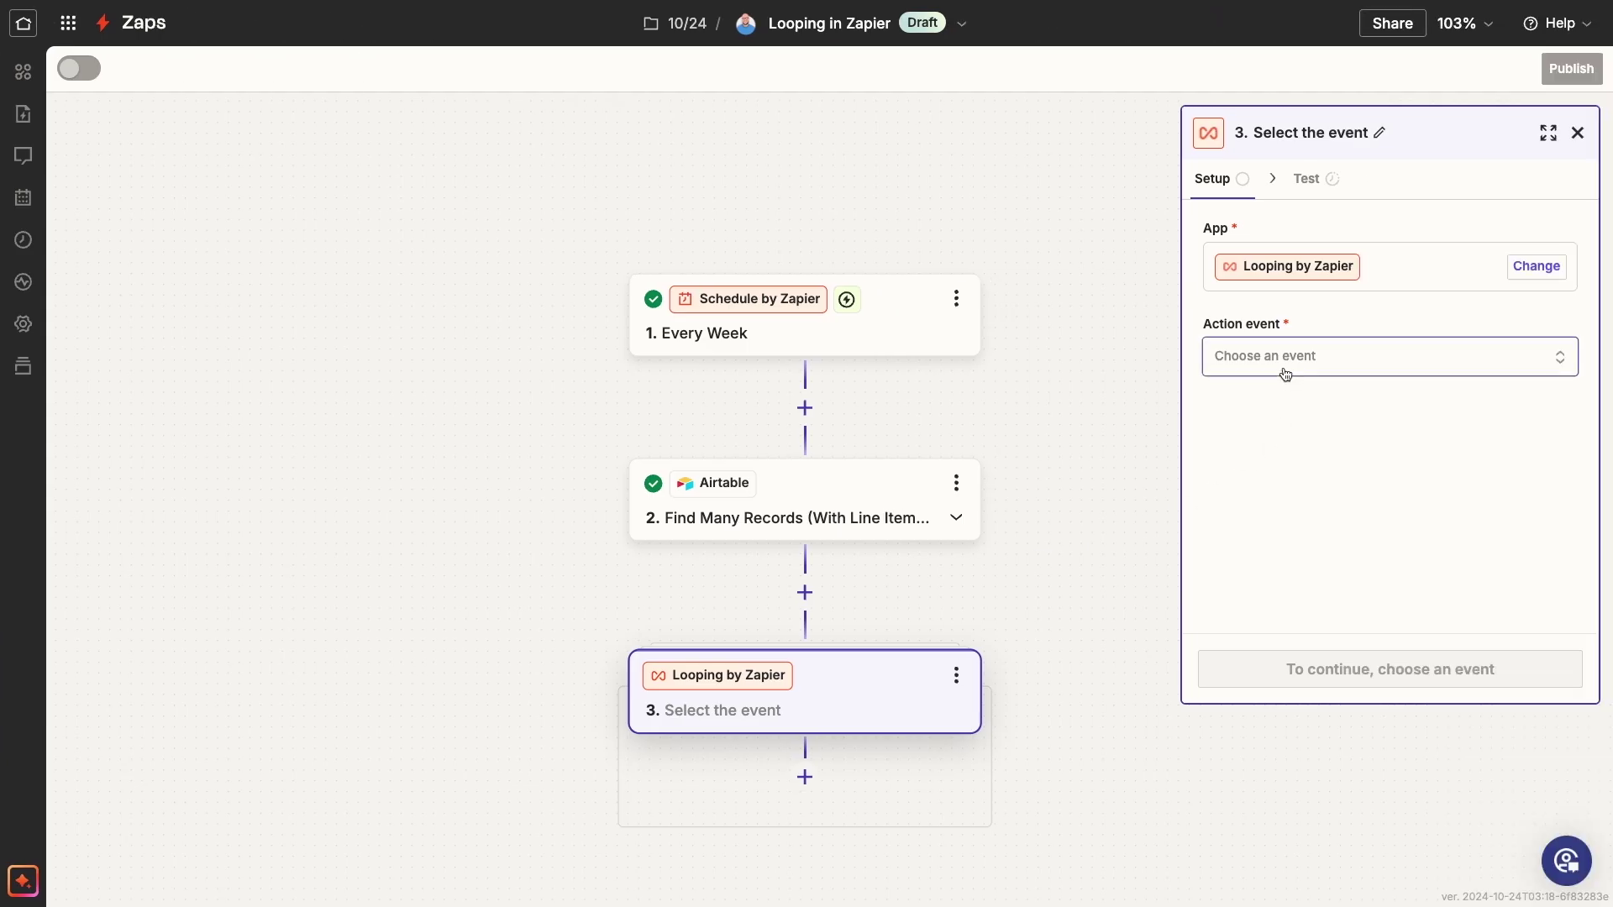
click(1285, 361)
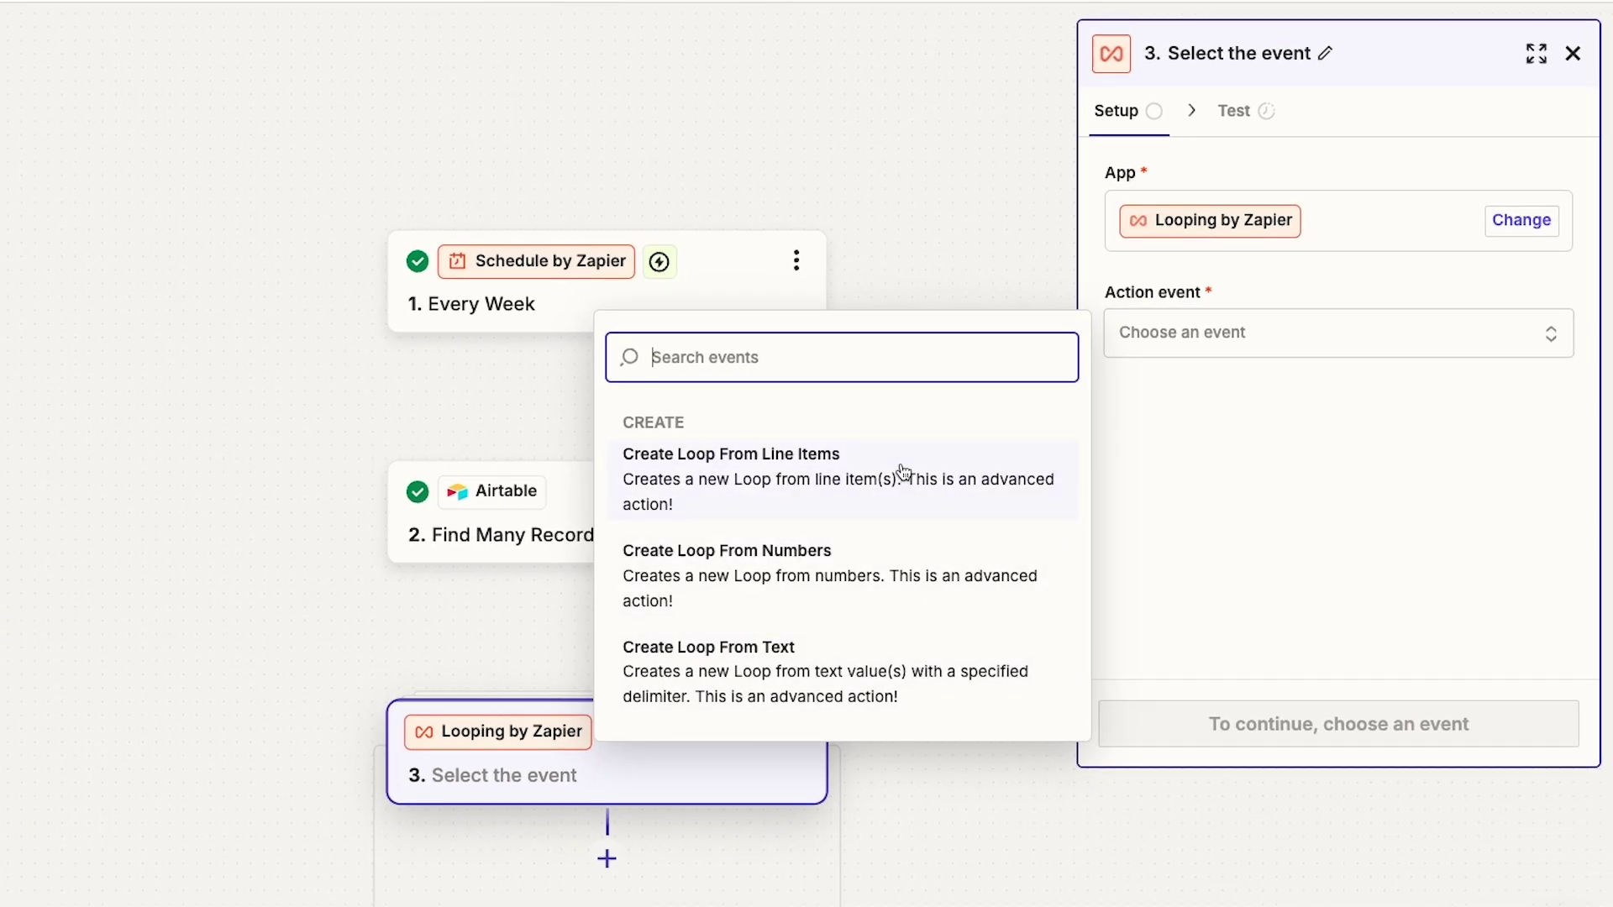
click(802, 504)
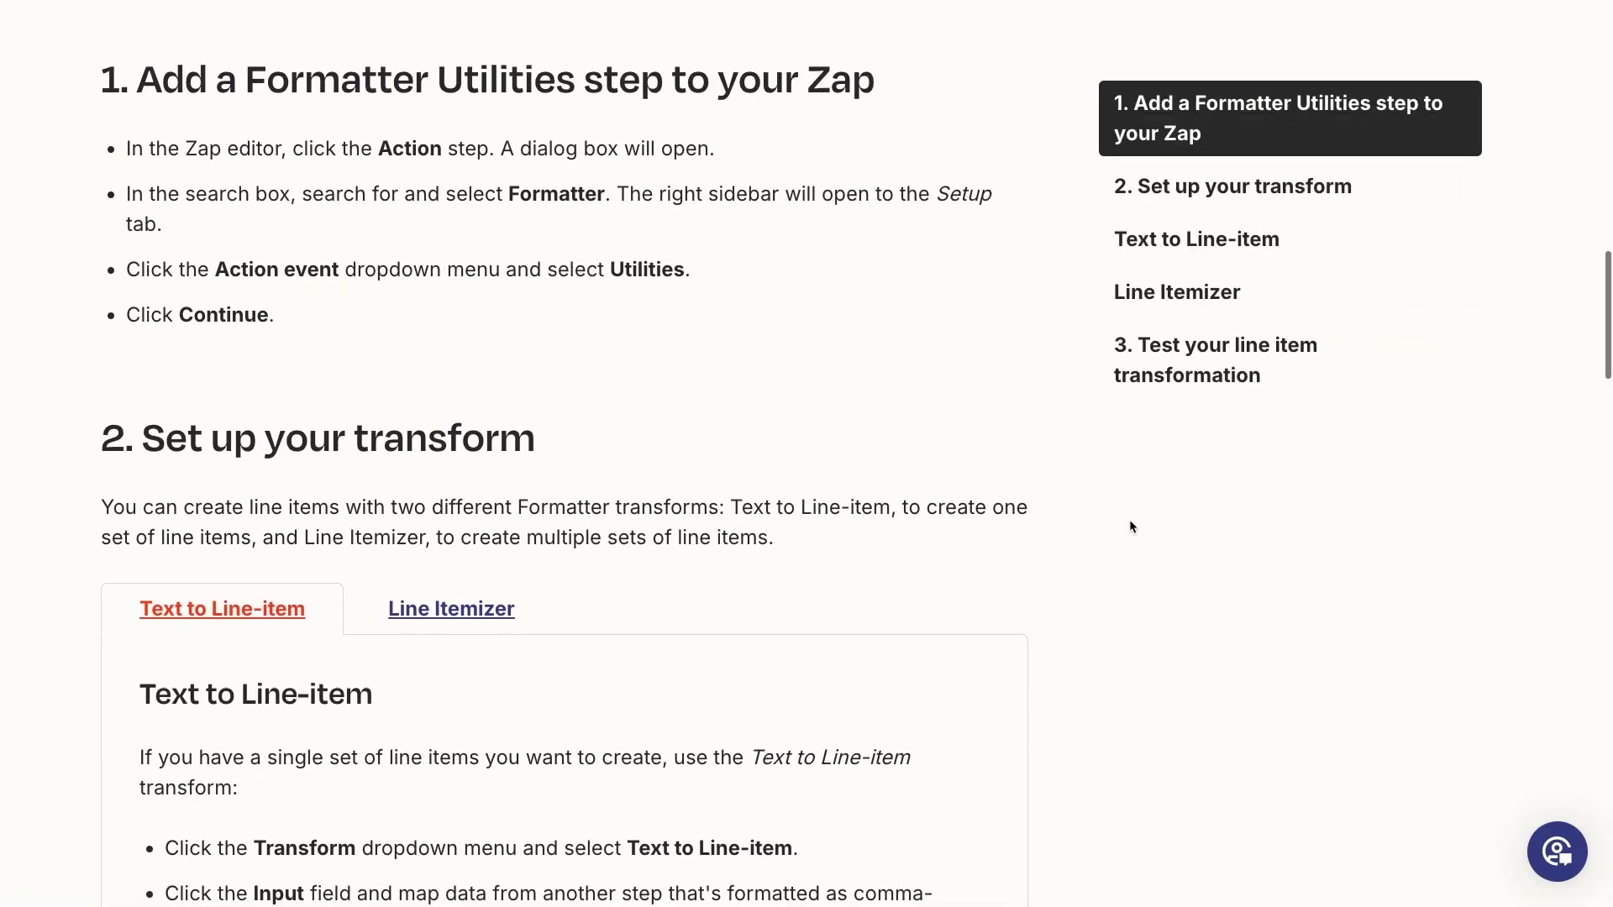
Read the Line Itemizer instructions under the guide's Set up your transform section
scroll(1130, 521, down, 5)
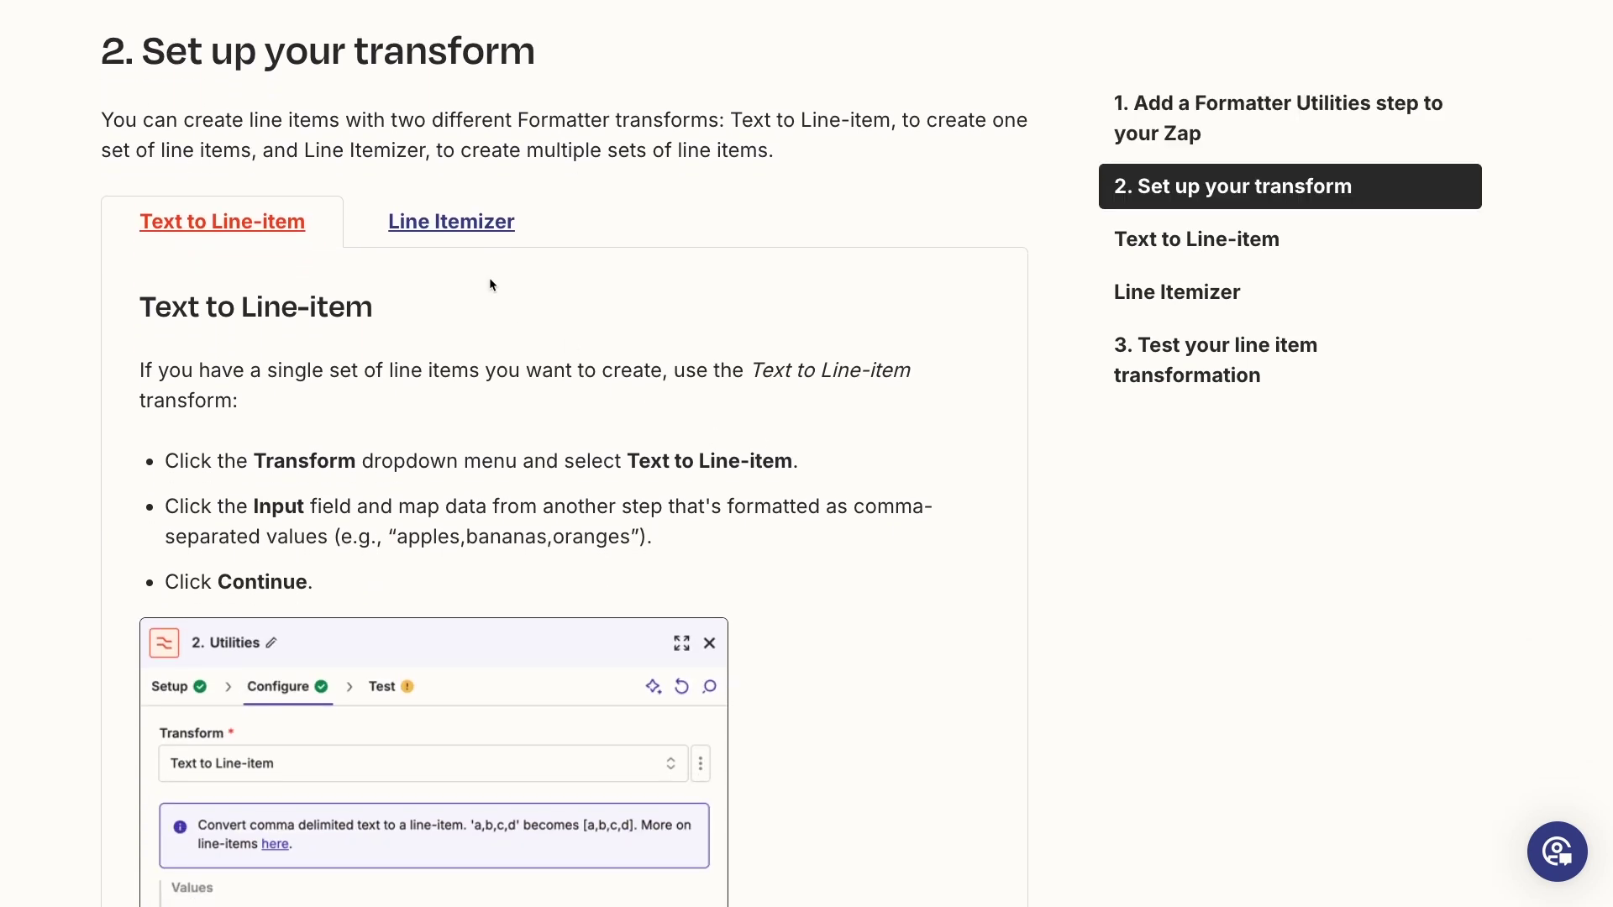
click(446, 221)
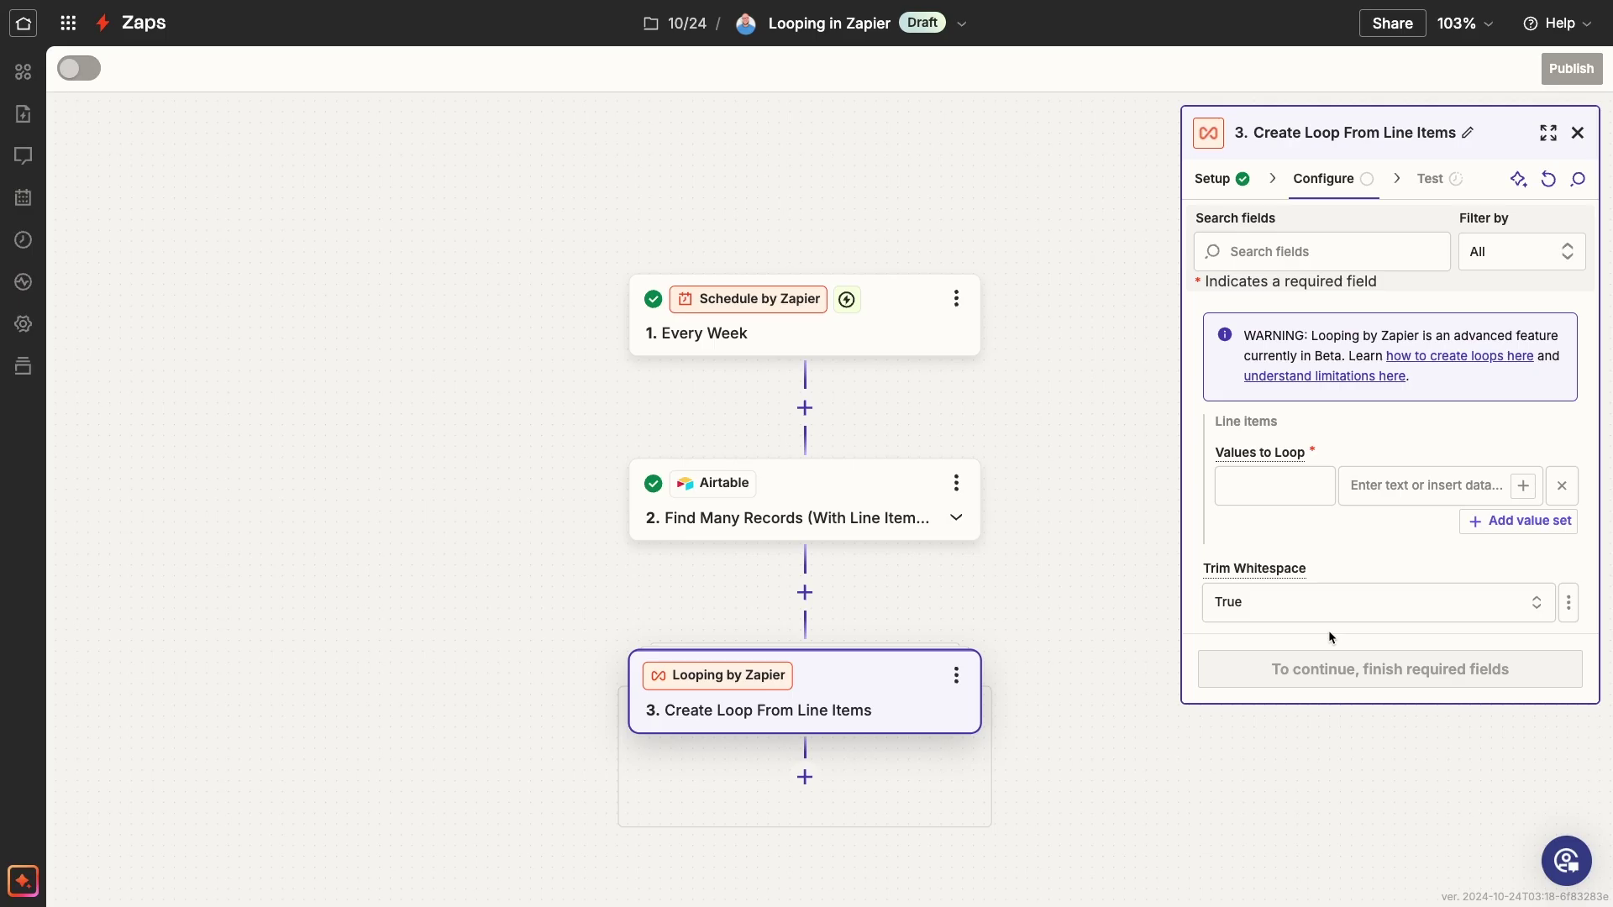
Map the first loop value, keyed Name, to Airtable Records Fields Name
click(1330, 496)
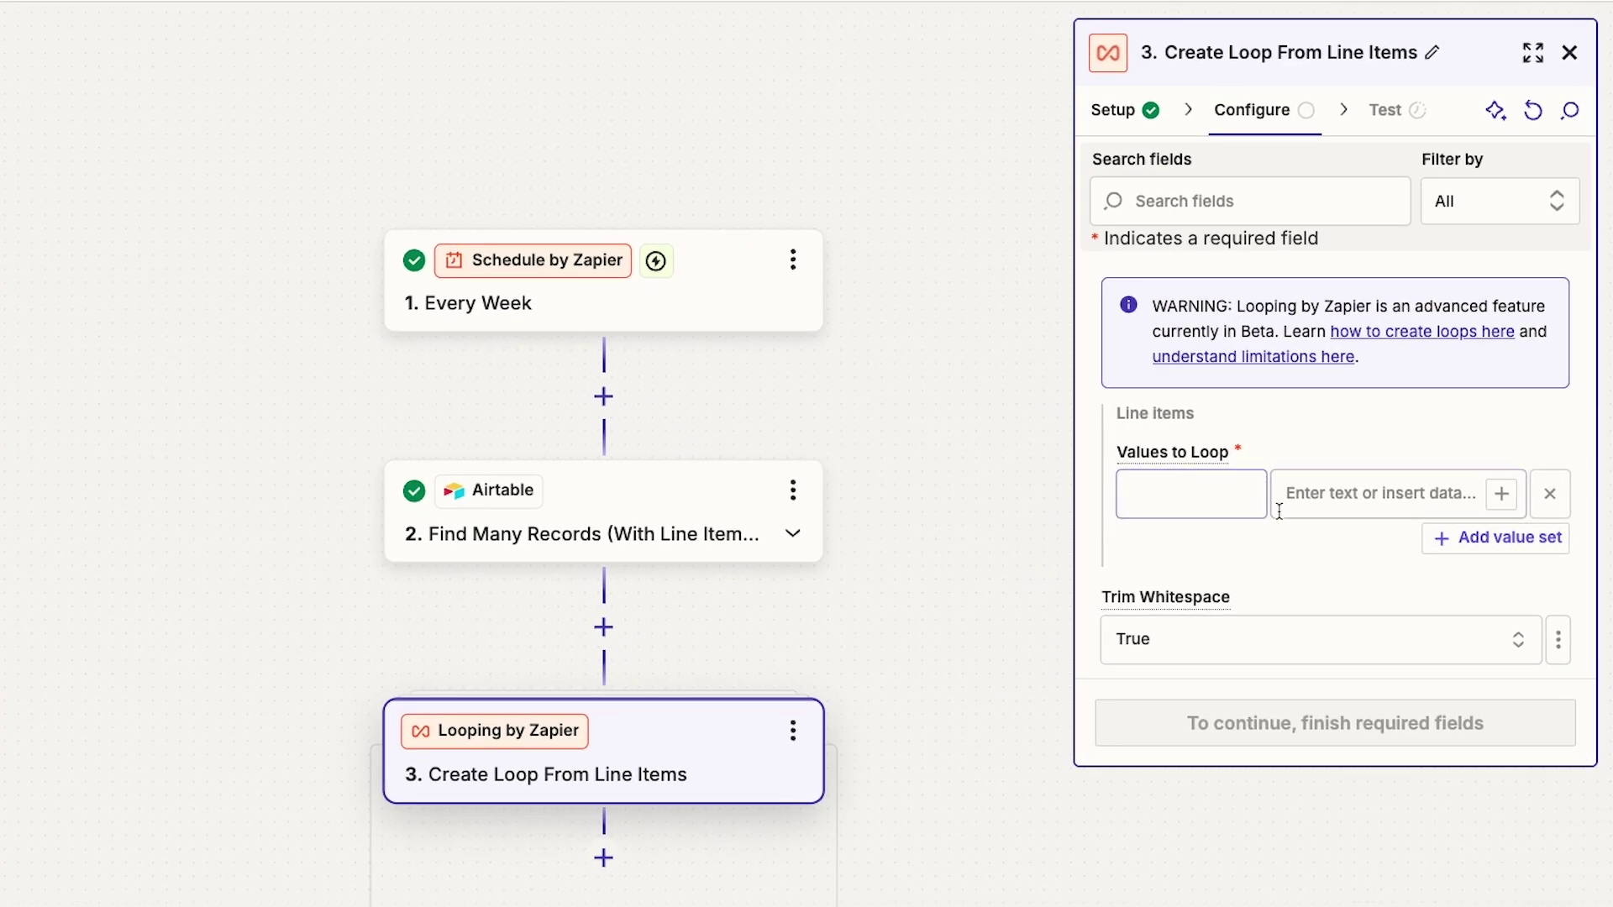
click(1321, 495)
text(/name)
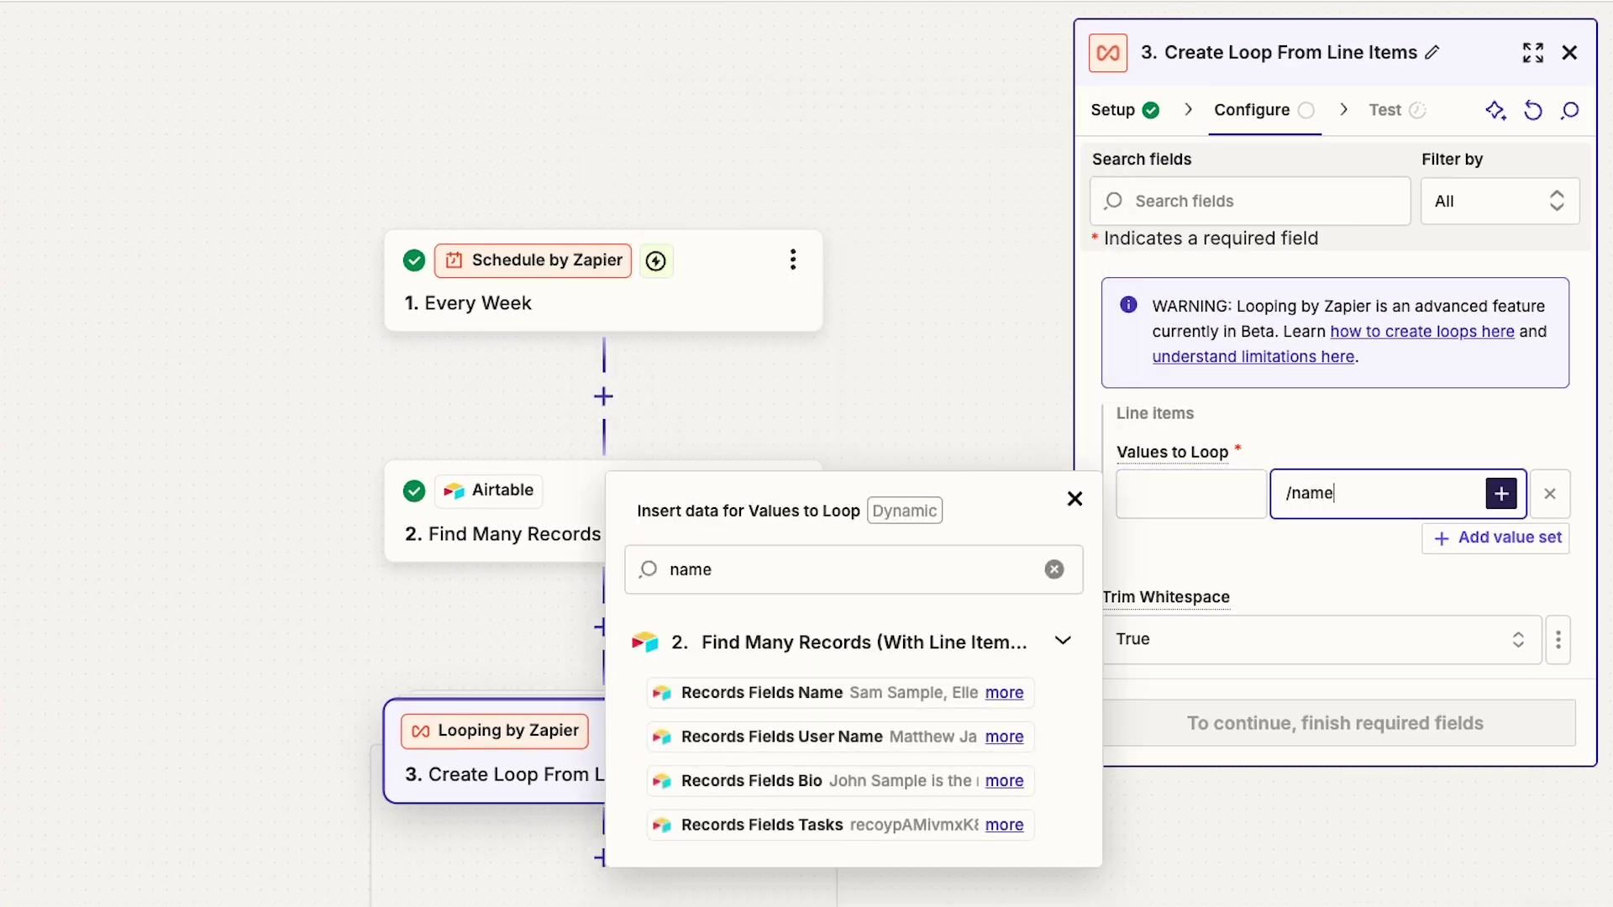
click(843, 698)
click(1180, 508)
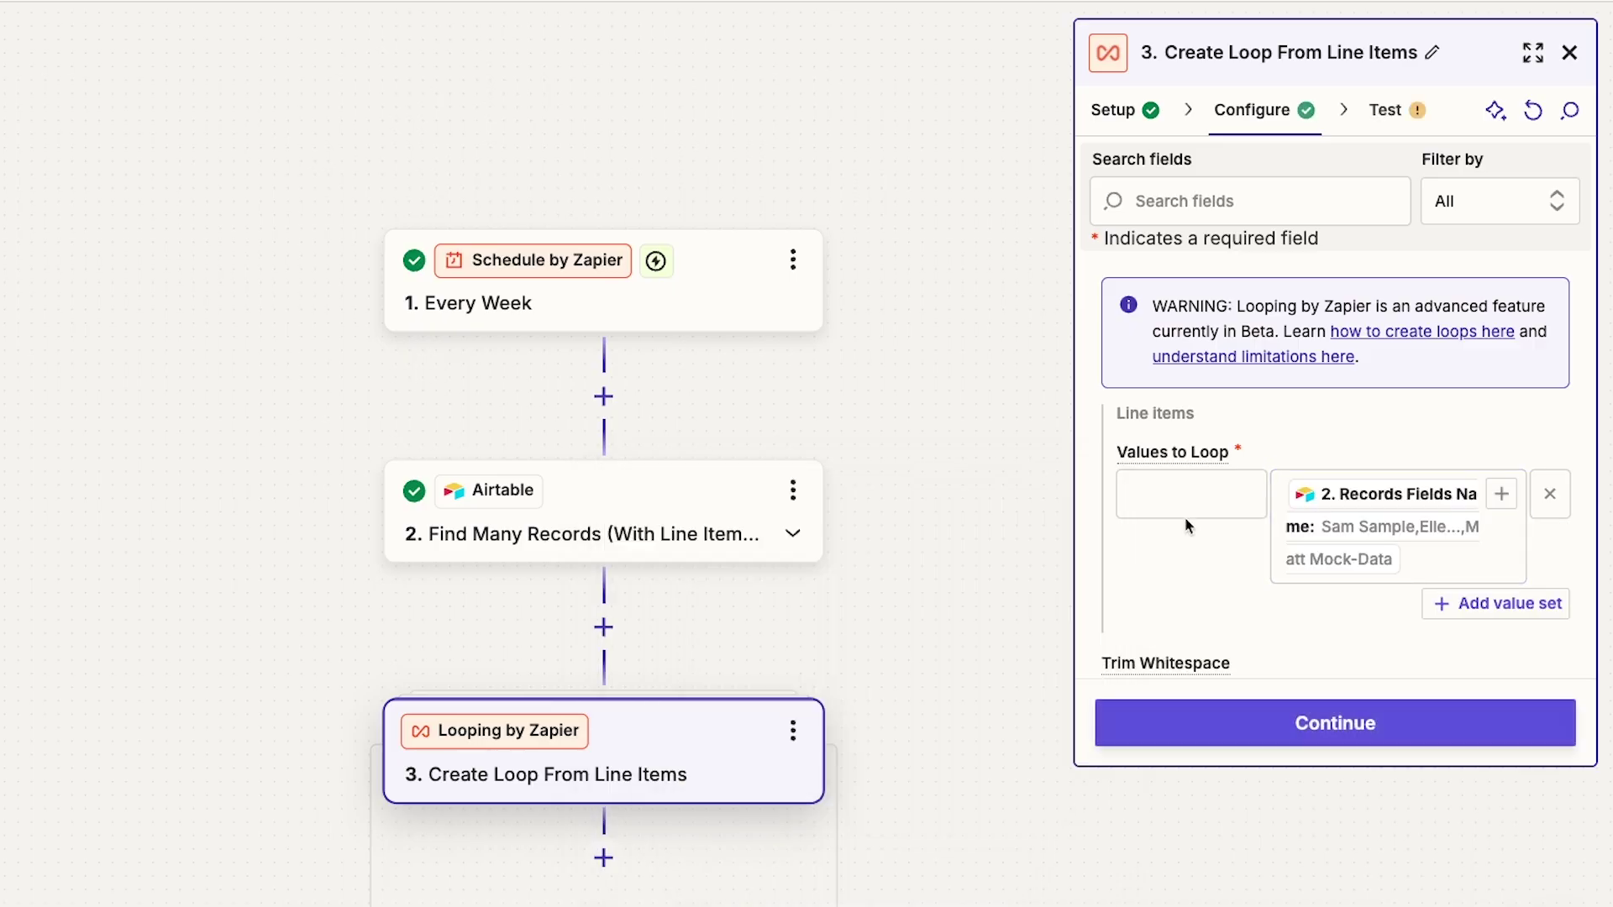
text(Name)
click(1191, 561)
Add a second loop value, keyed Task Count, mapped to Records Fields Count Tasks
click(1458, 607)
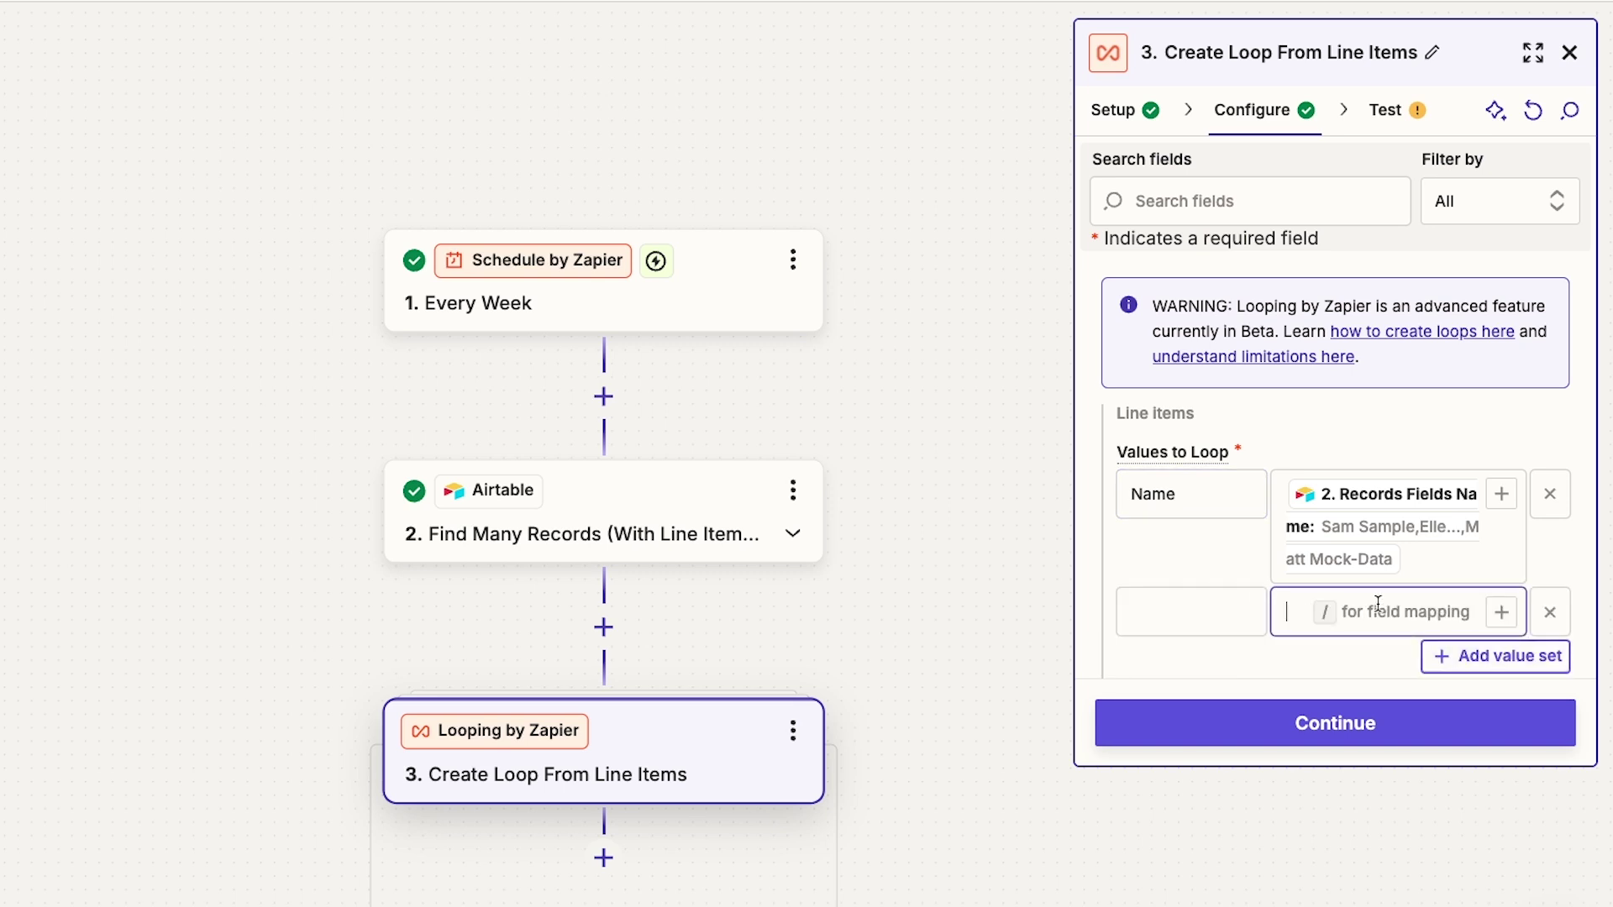
text(/count)
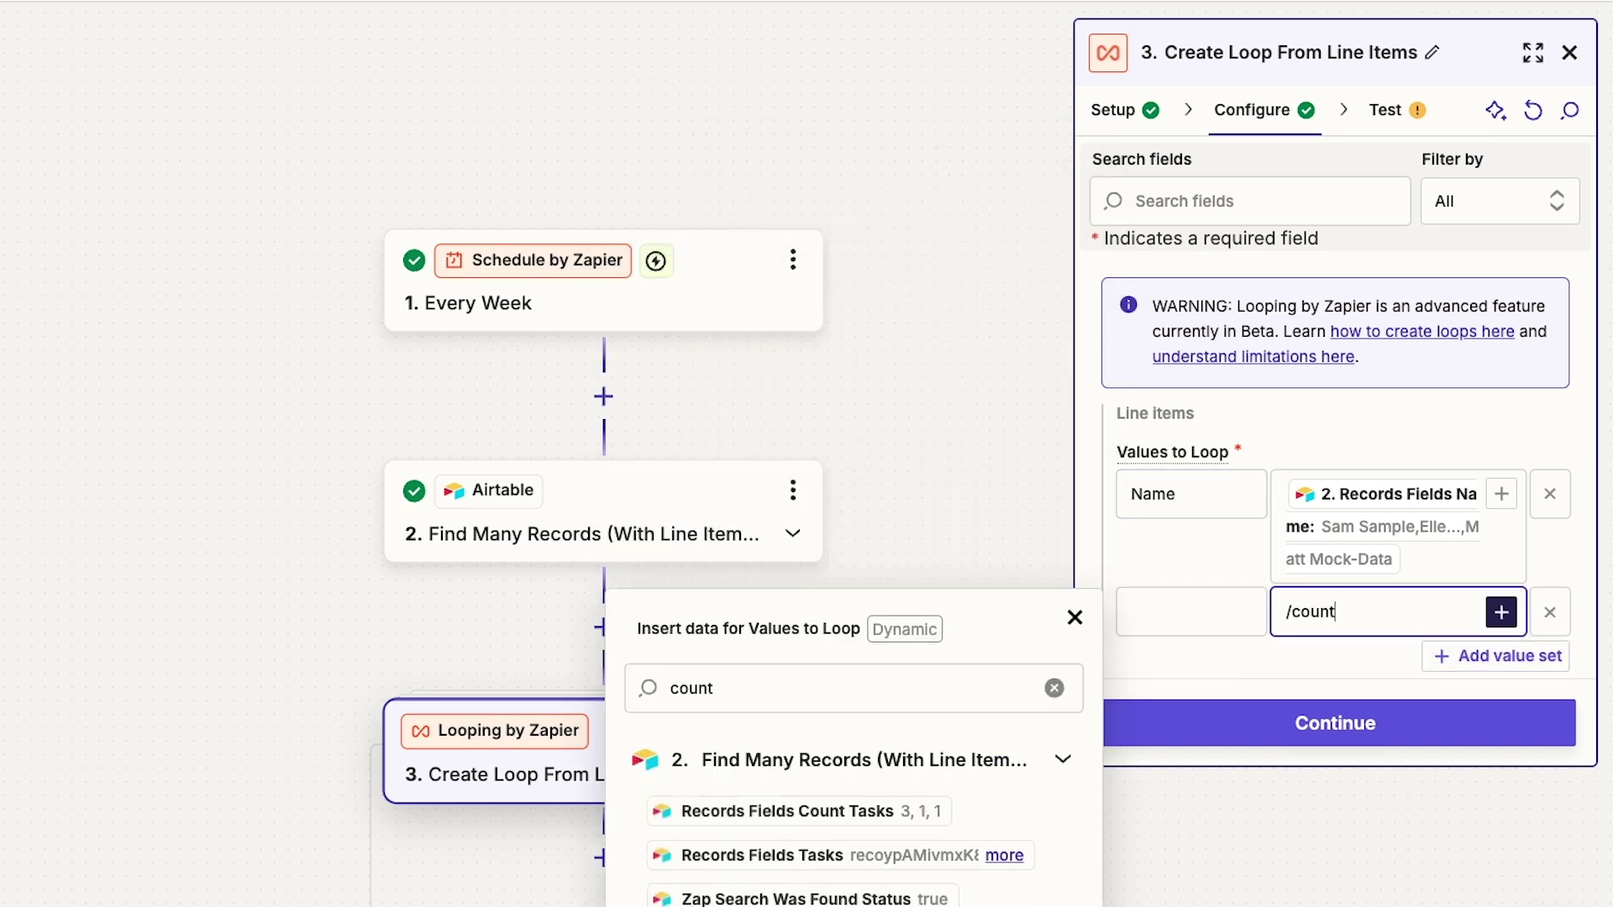
click(853, 827)
click(1153, 626)
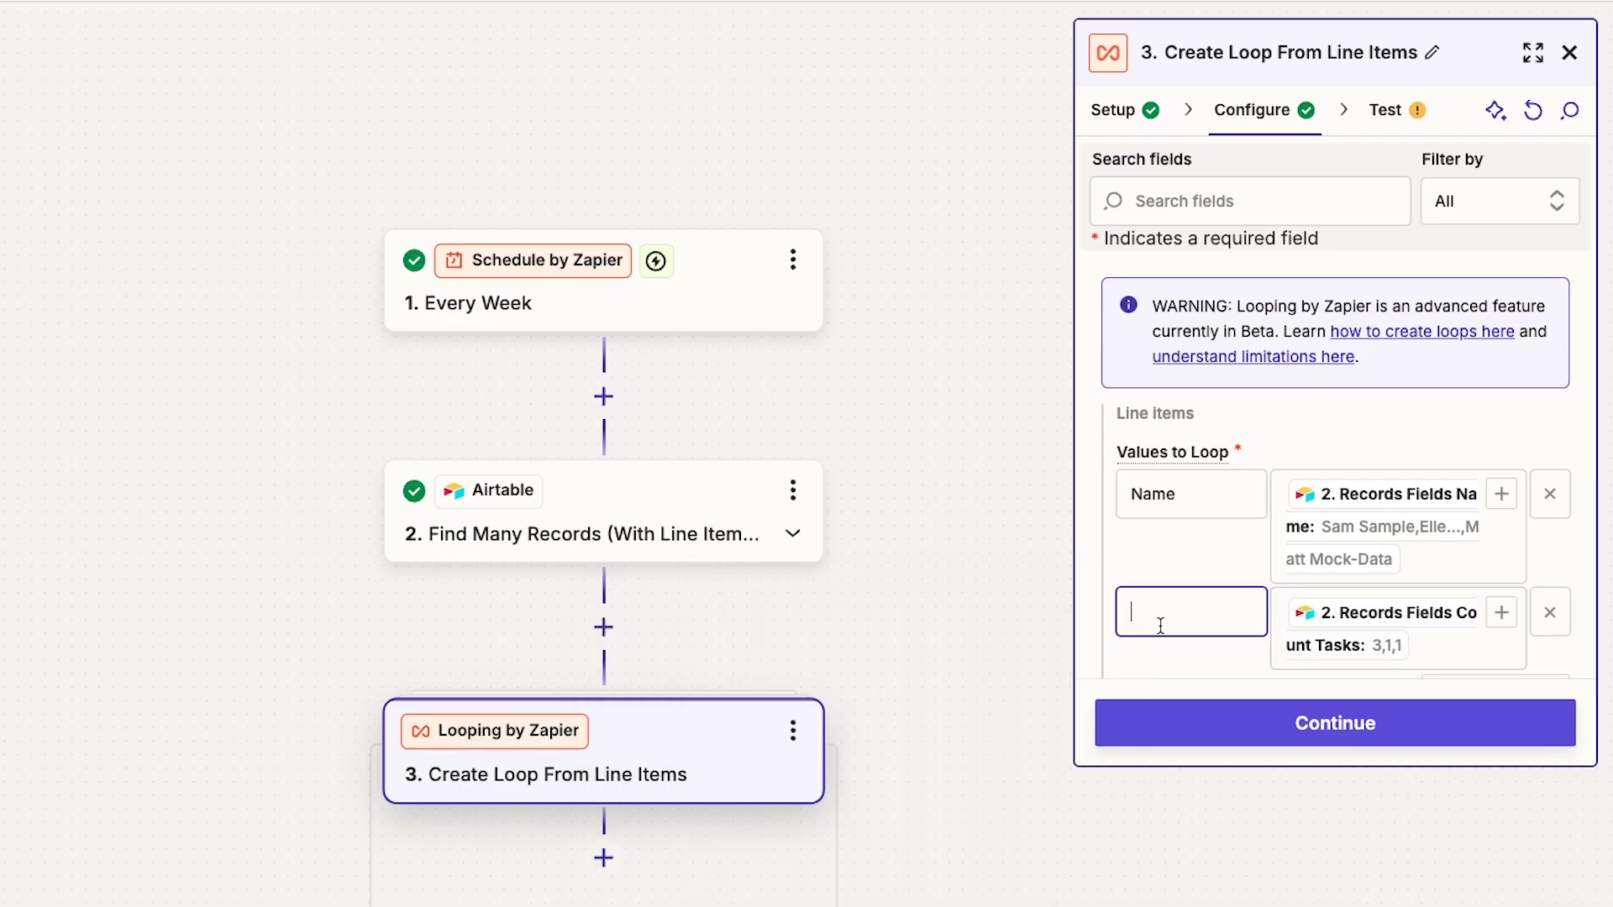
text(Task Count)
click(1172, 644)
scroll(1176, 651, down, 3)
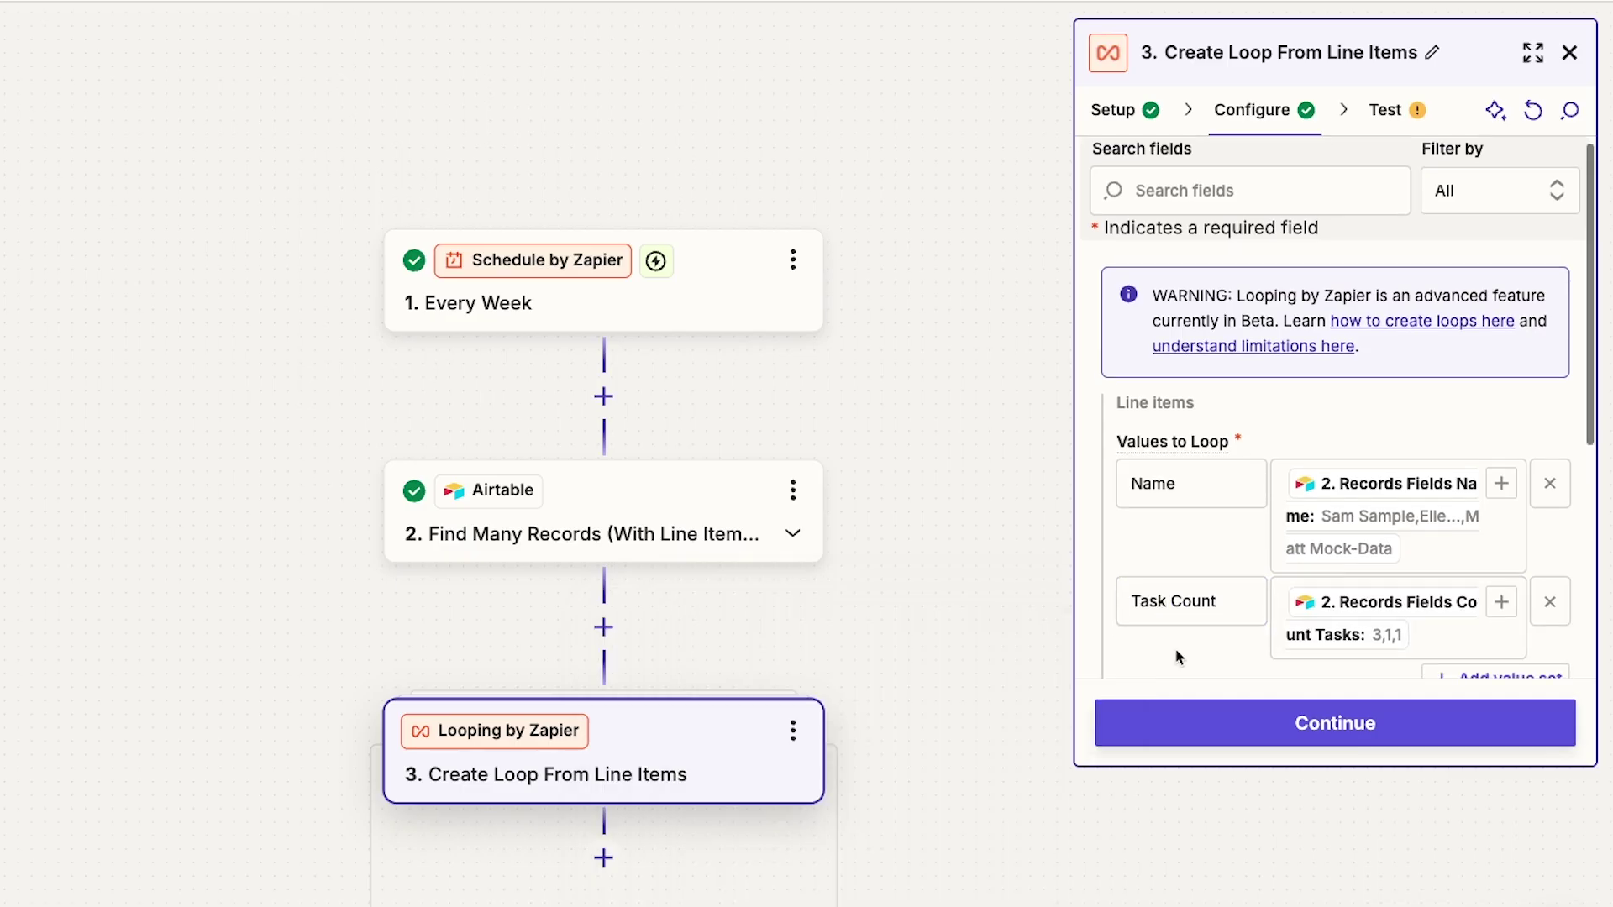
Add a third loop value, keyed Slack ID, mapped to Records Fields Slack ID
click(1457, 482)
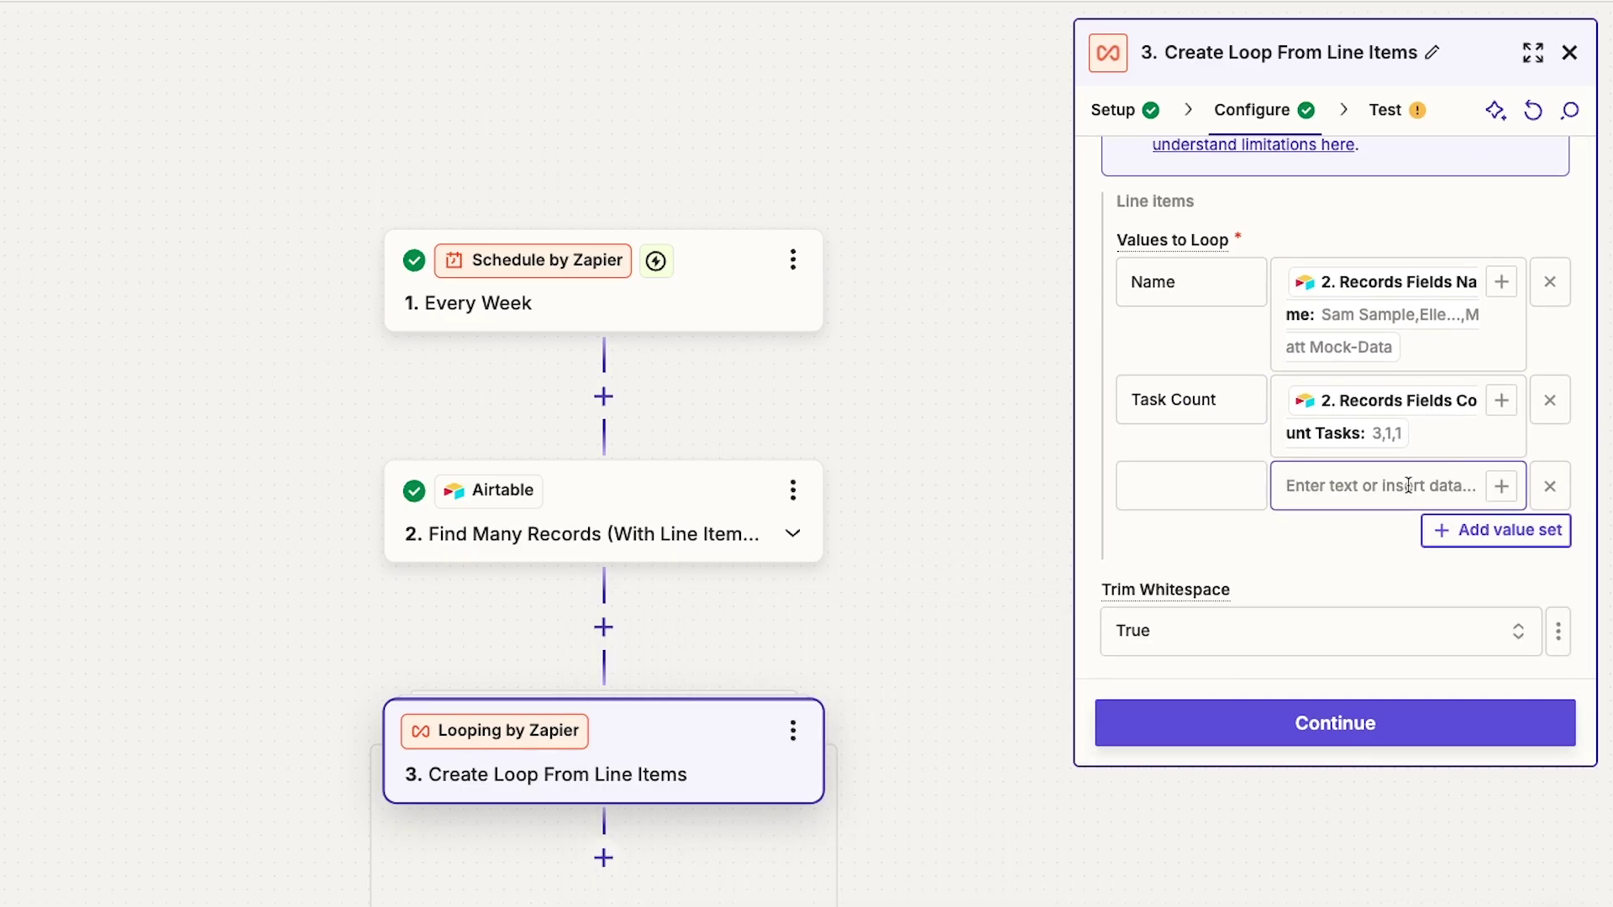
click(1384, 488)
text(/slack)
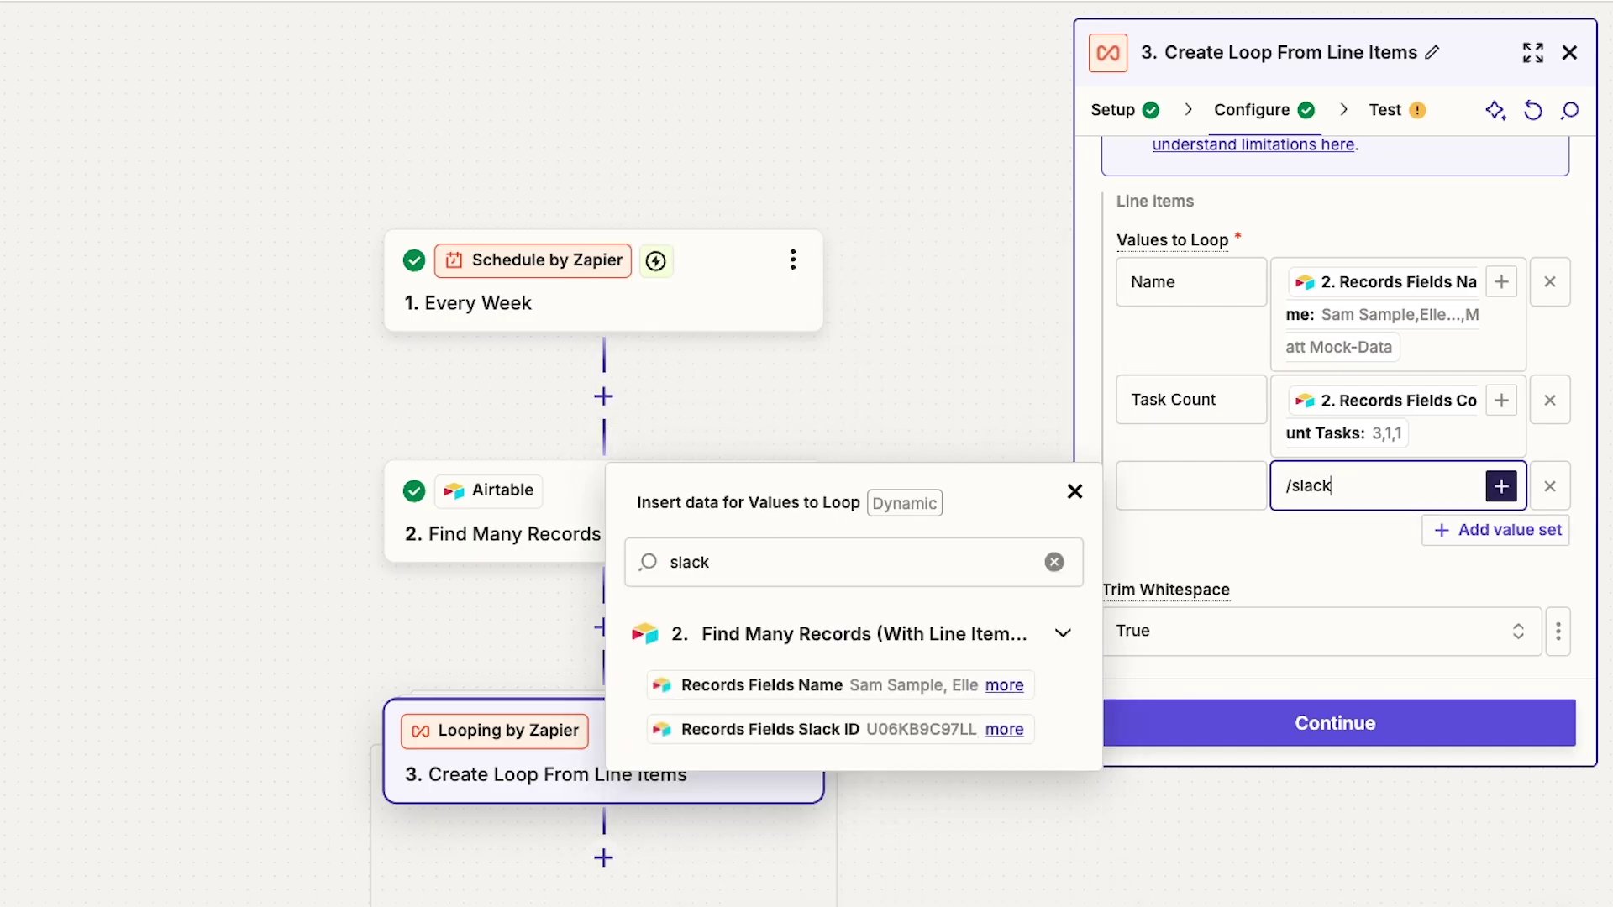
click(825, 729)
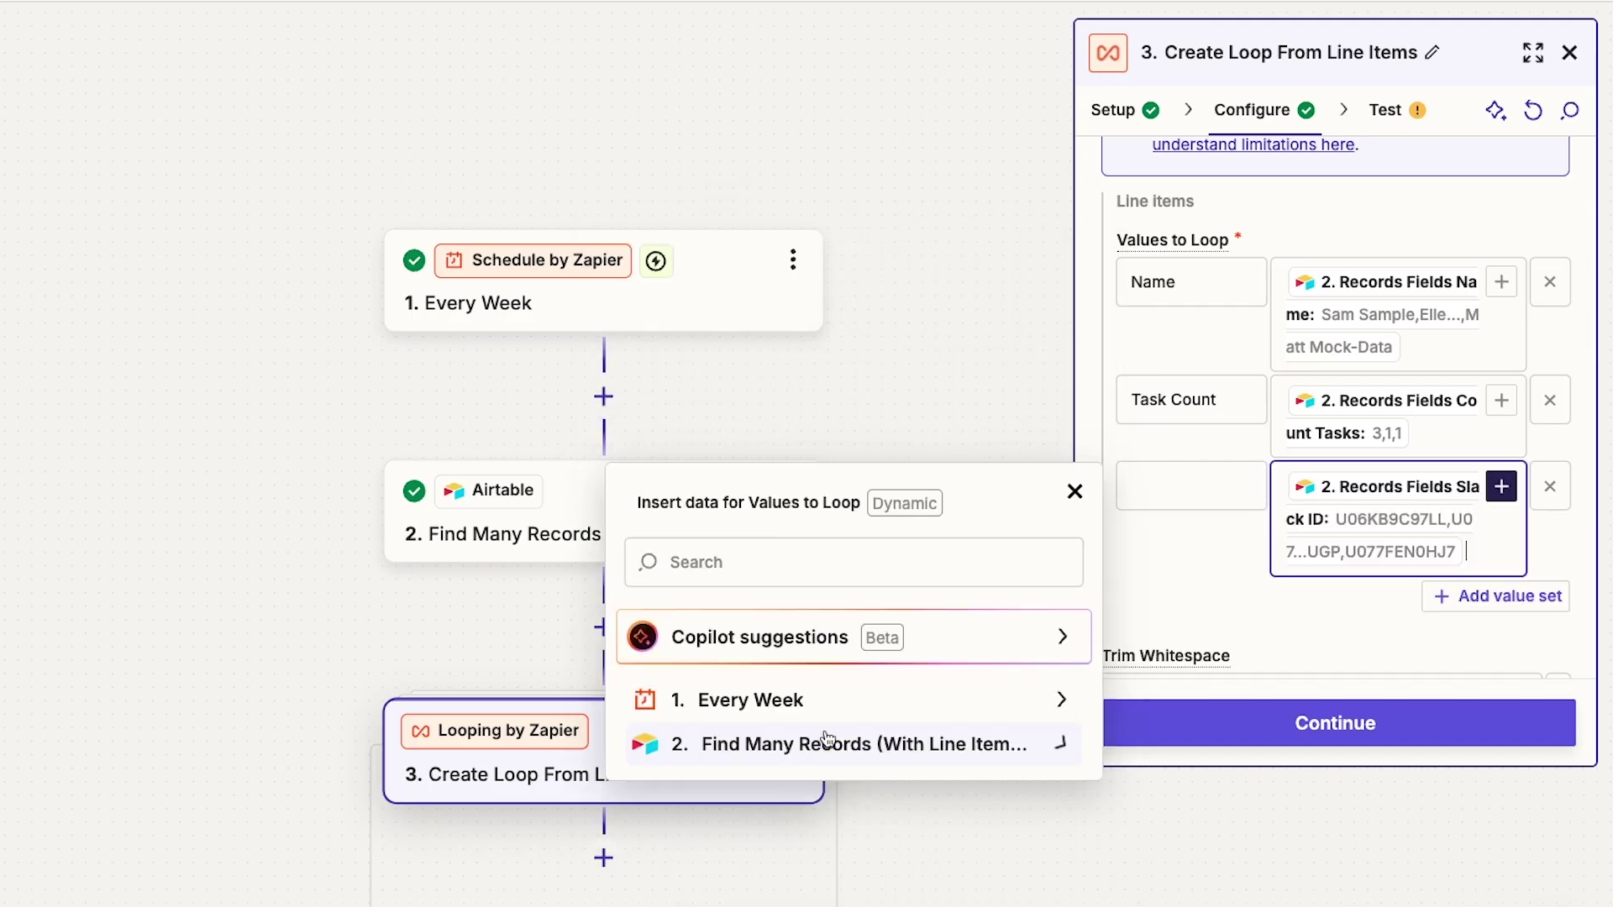
click(1183, 489)
text(Slack ID)
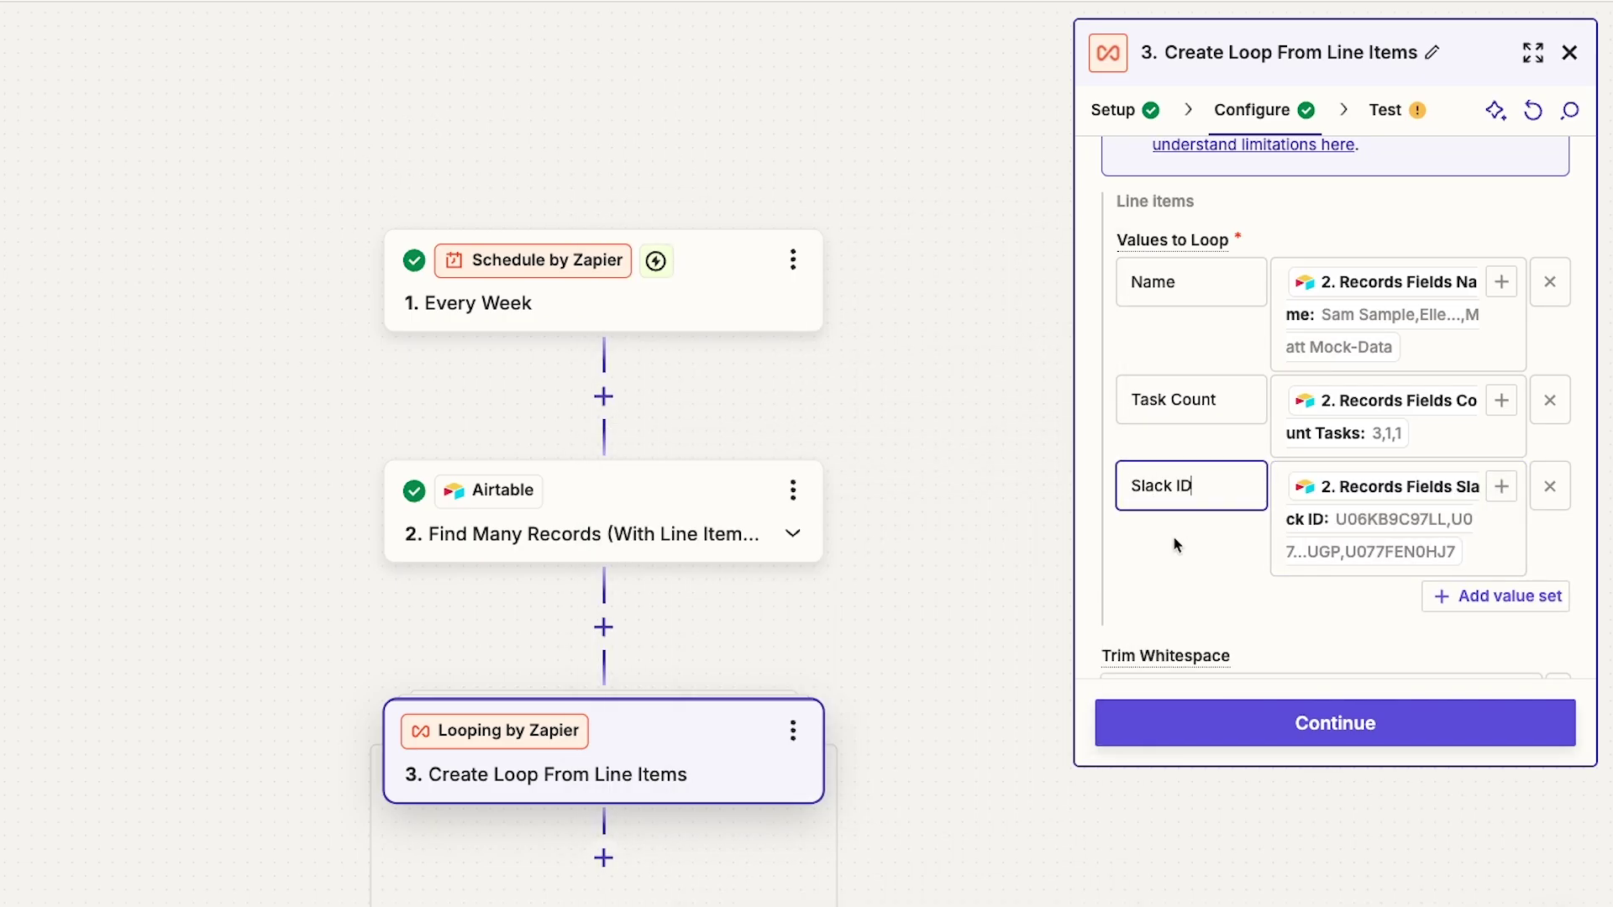
click(1192, 578)
scroll(1311, 626, down, 4)
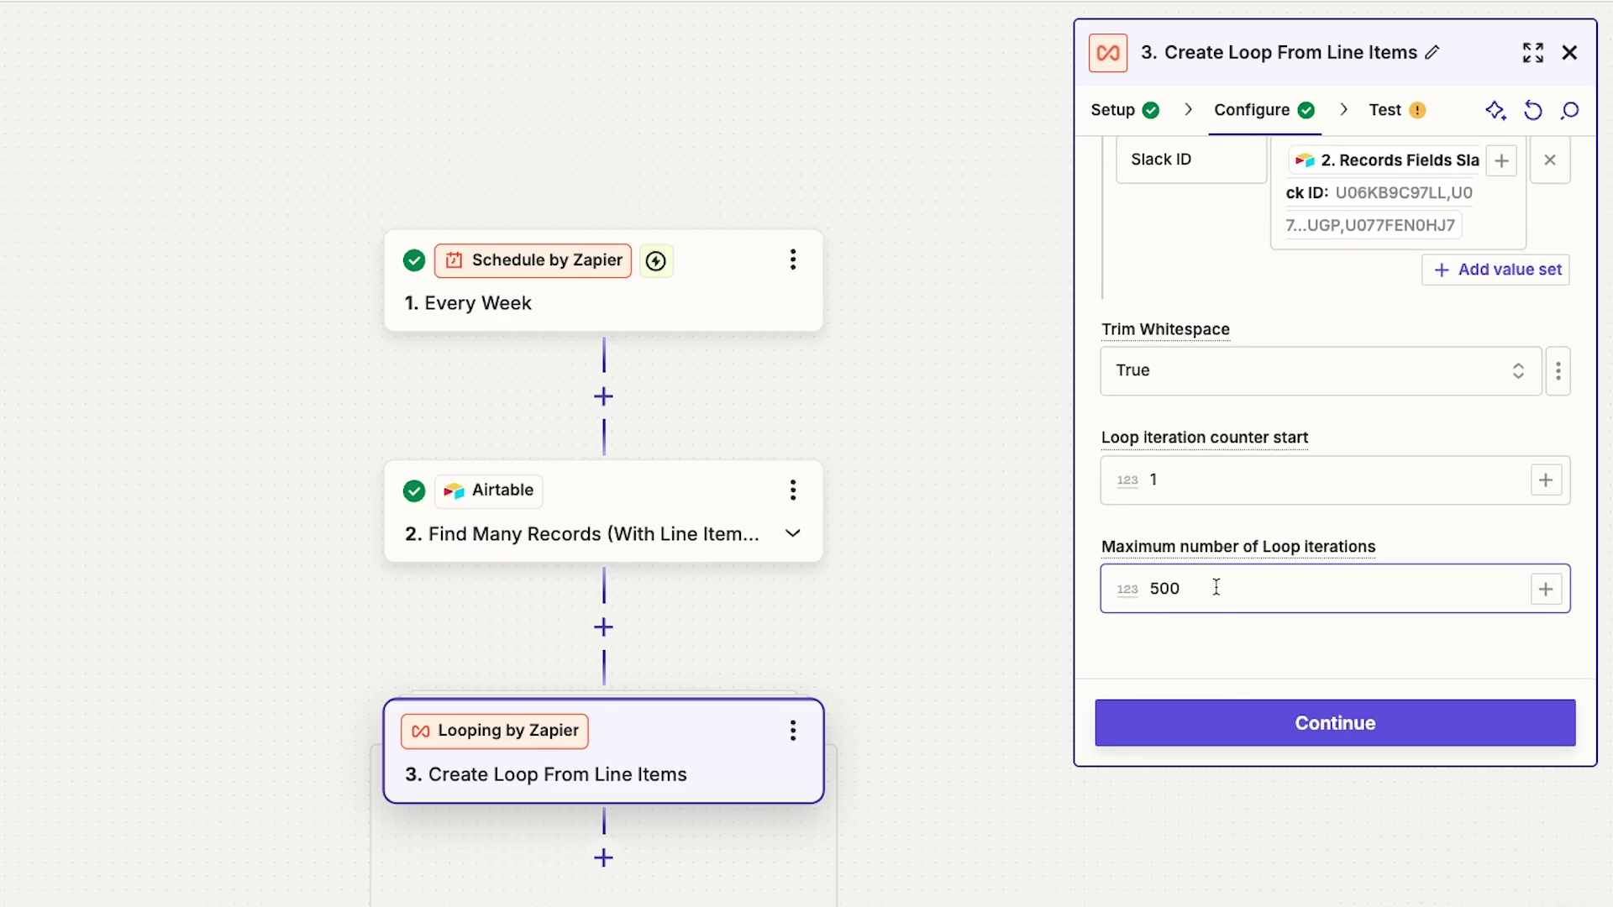
Test the loop step and review iterations 1, 2 and 3 with their Name, Task Count and Slack ID
click(1330, 731)
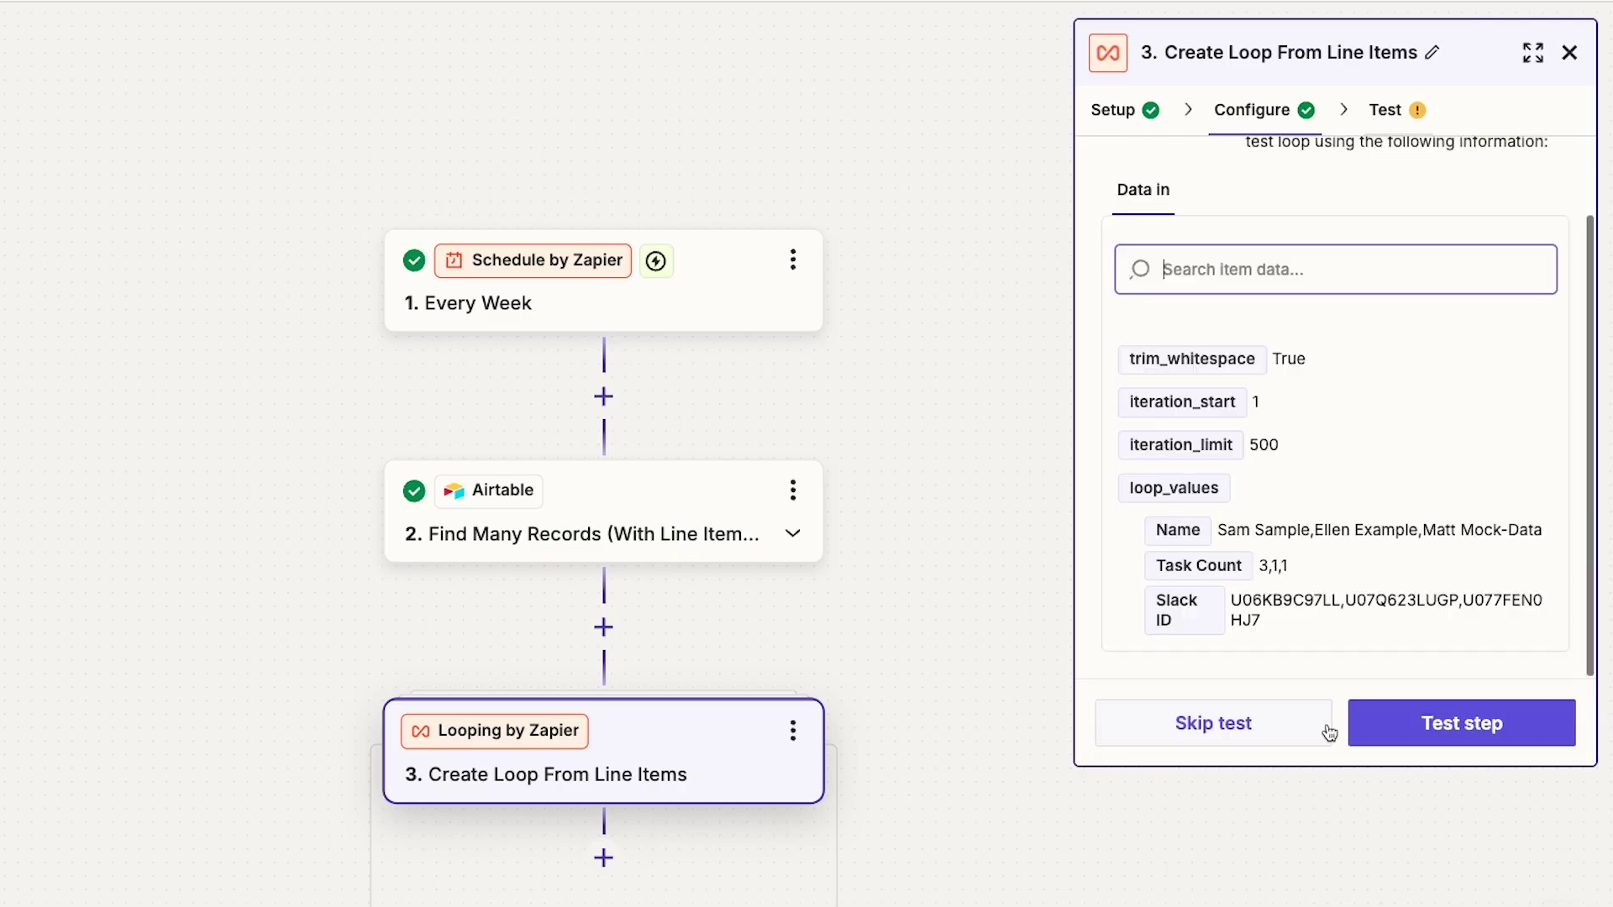
click(1431, 736)
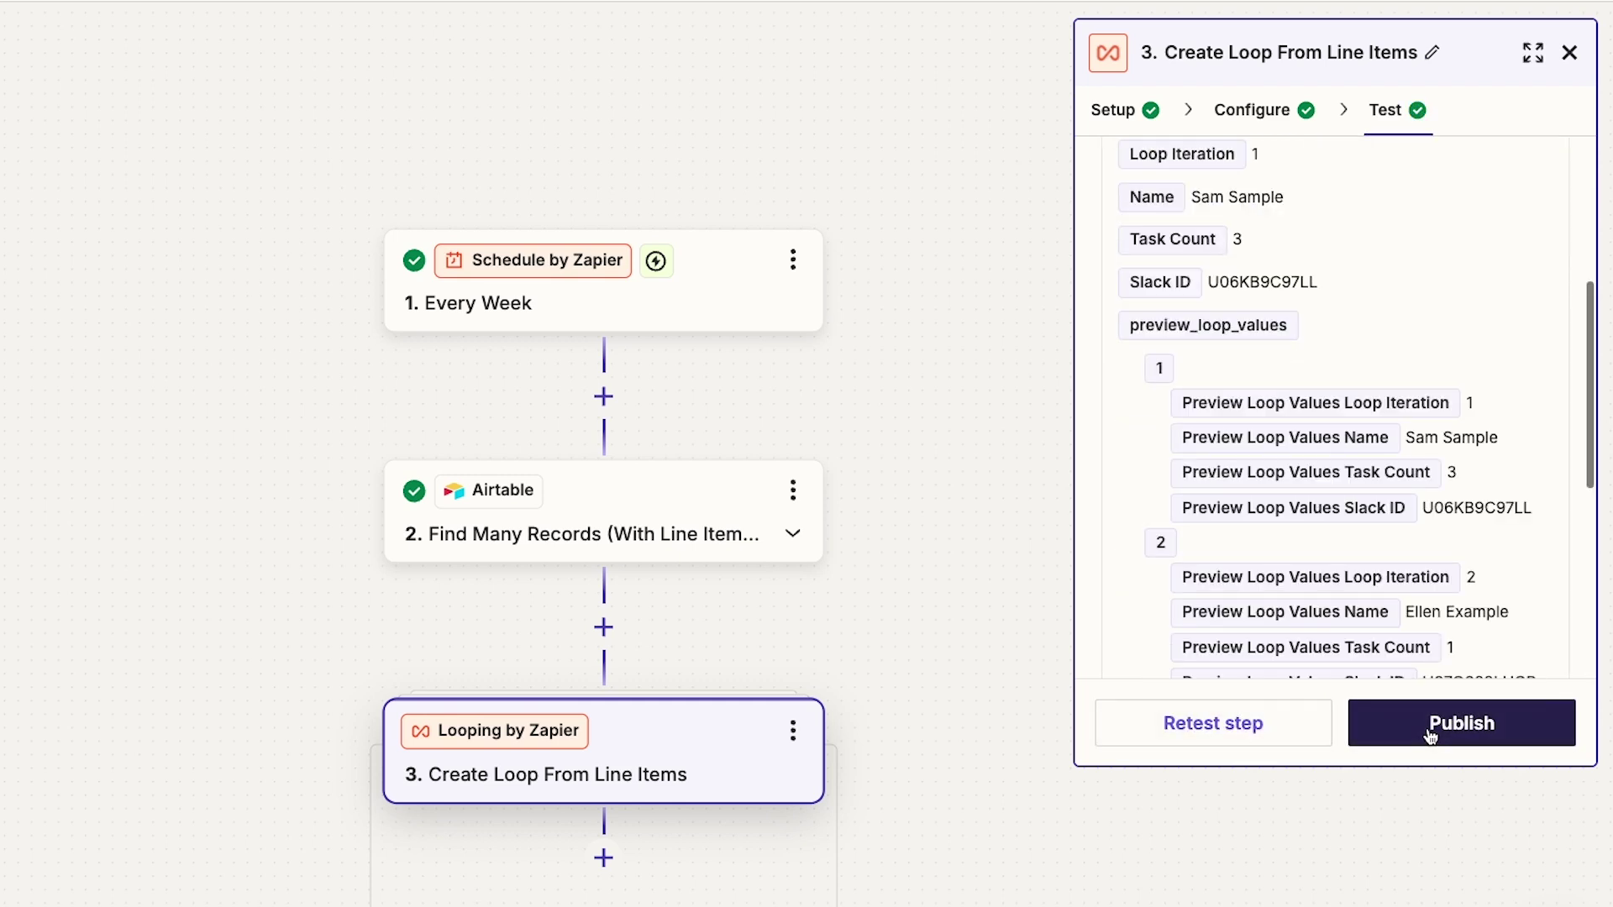
scroll(1515, 578, down, 3)
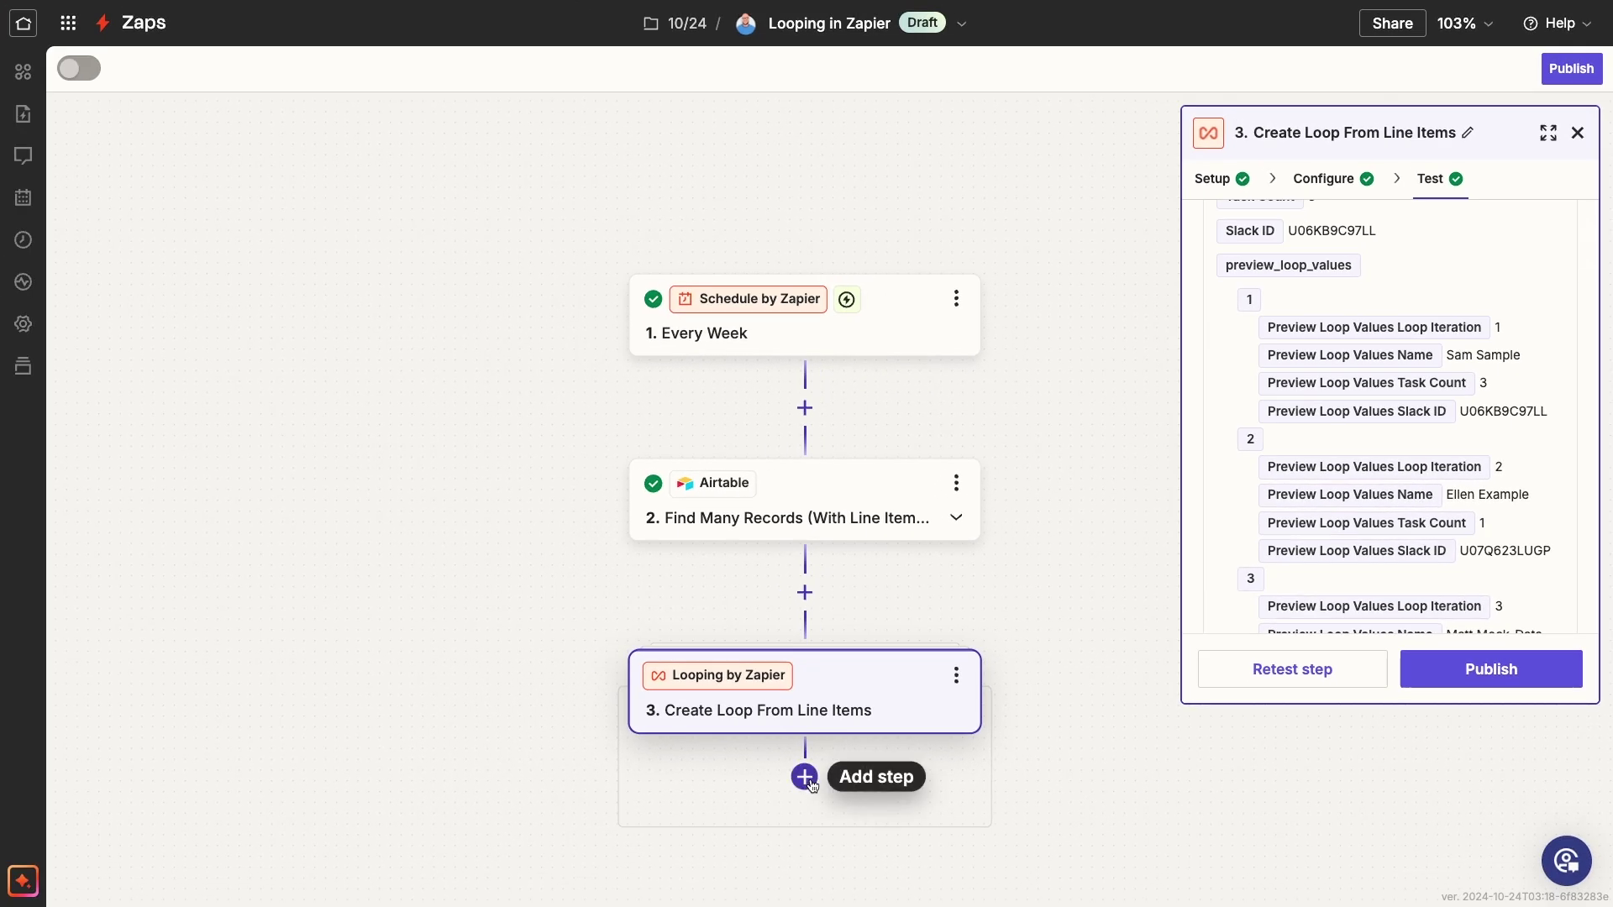
Make step 4 inside the loop a Slack Send Direct Message action
click(806, 780)
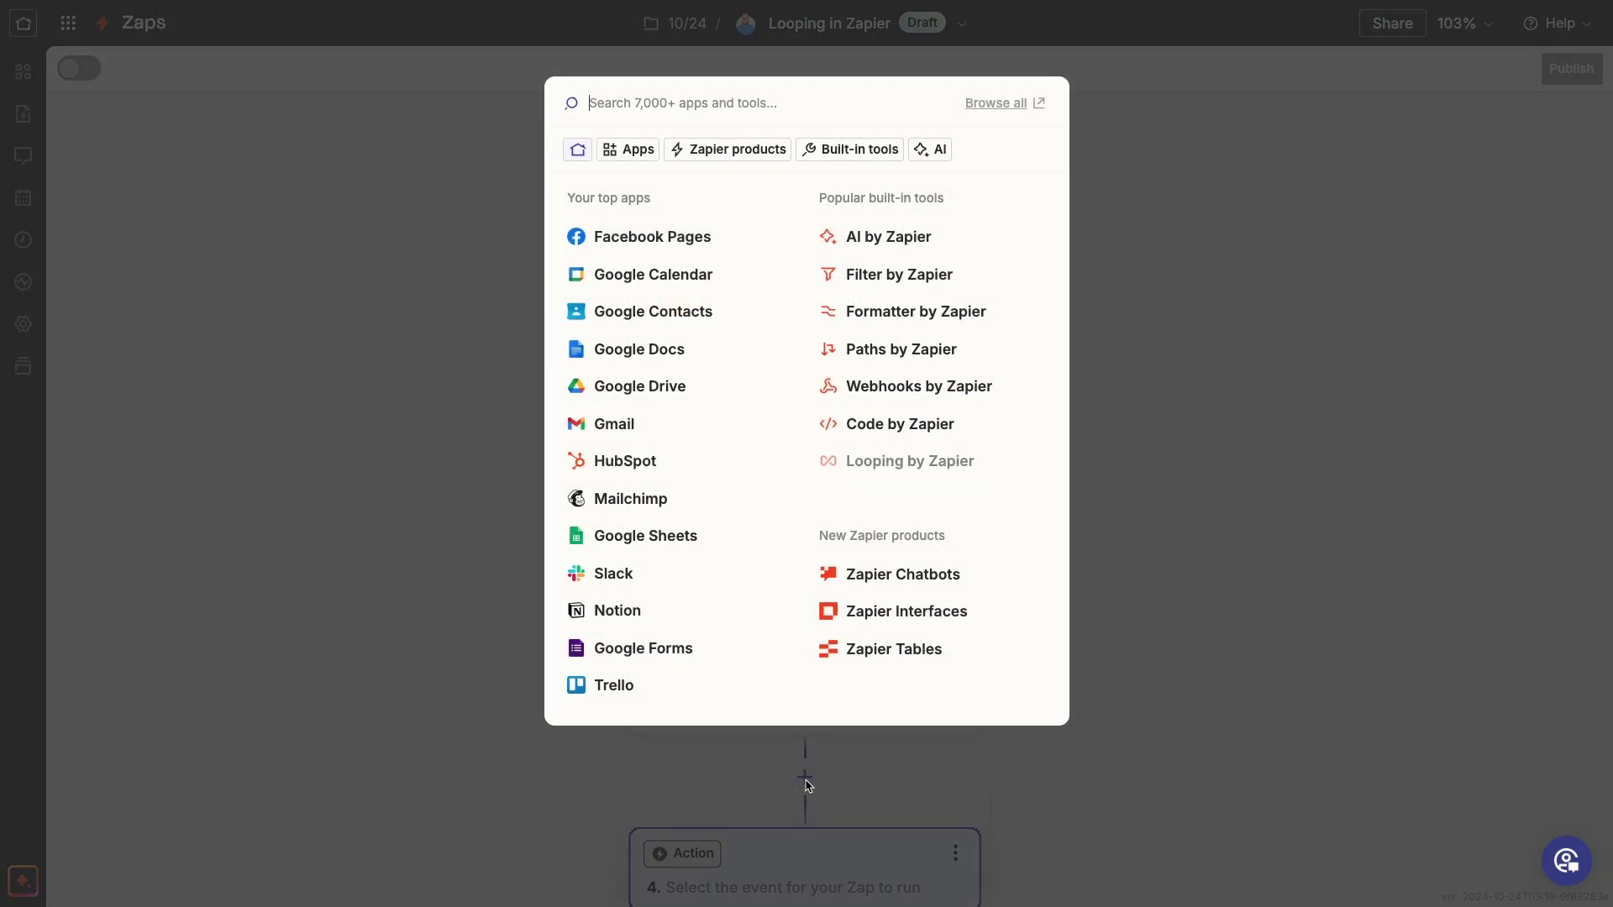
click(882, 785)
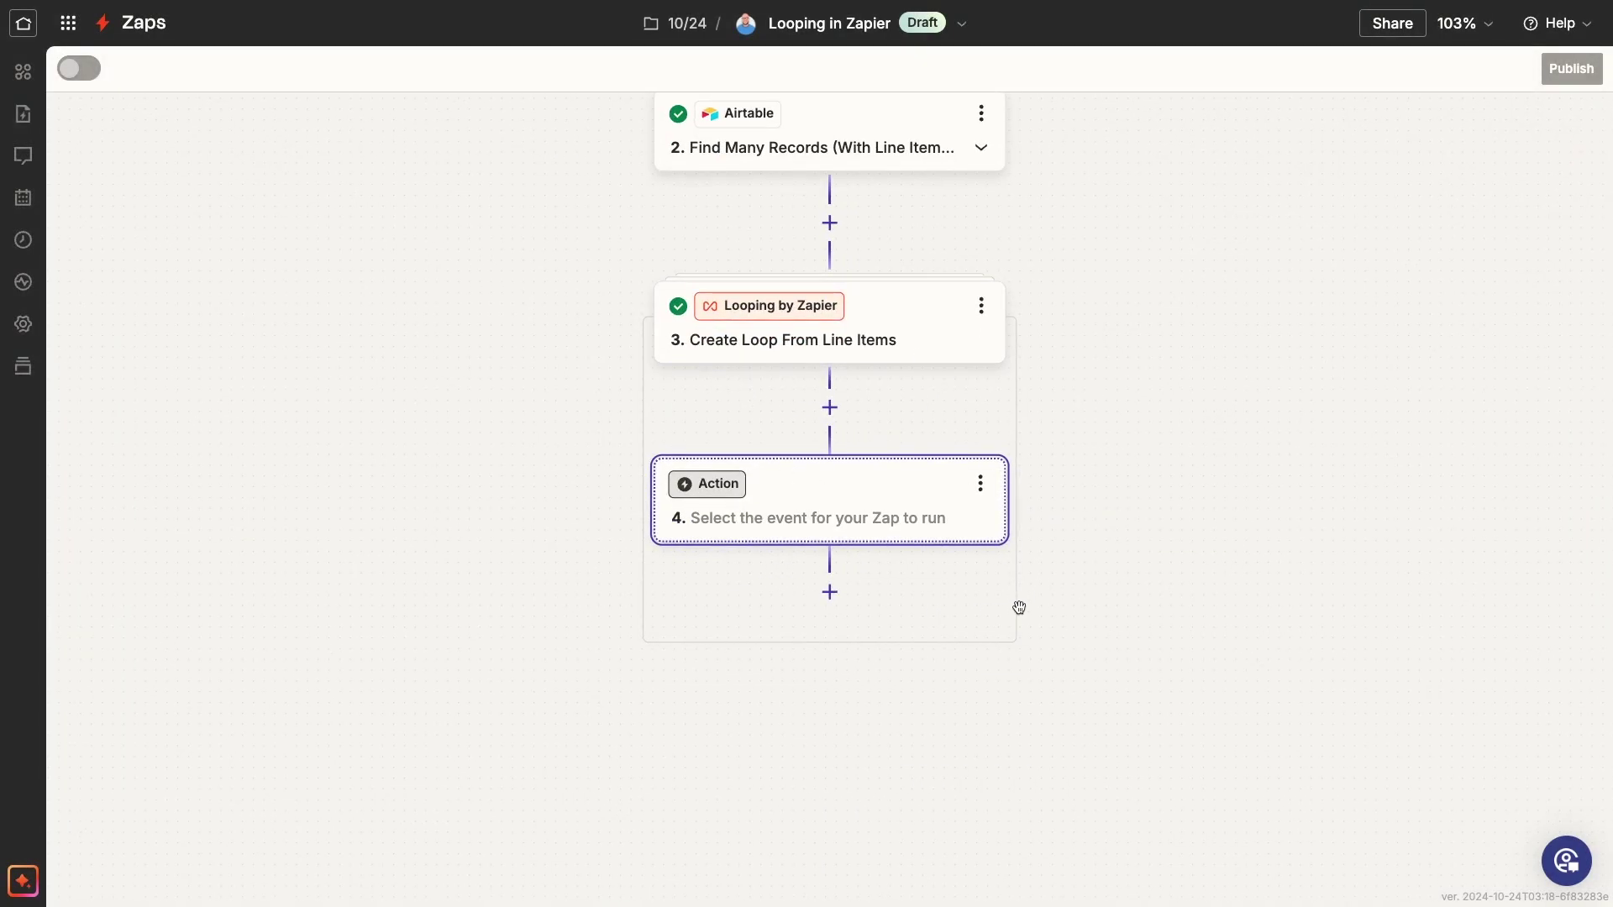
click(1070, 622)
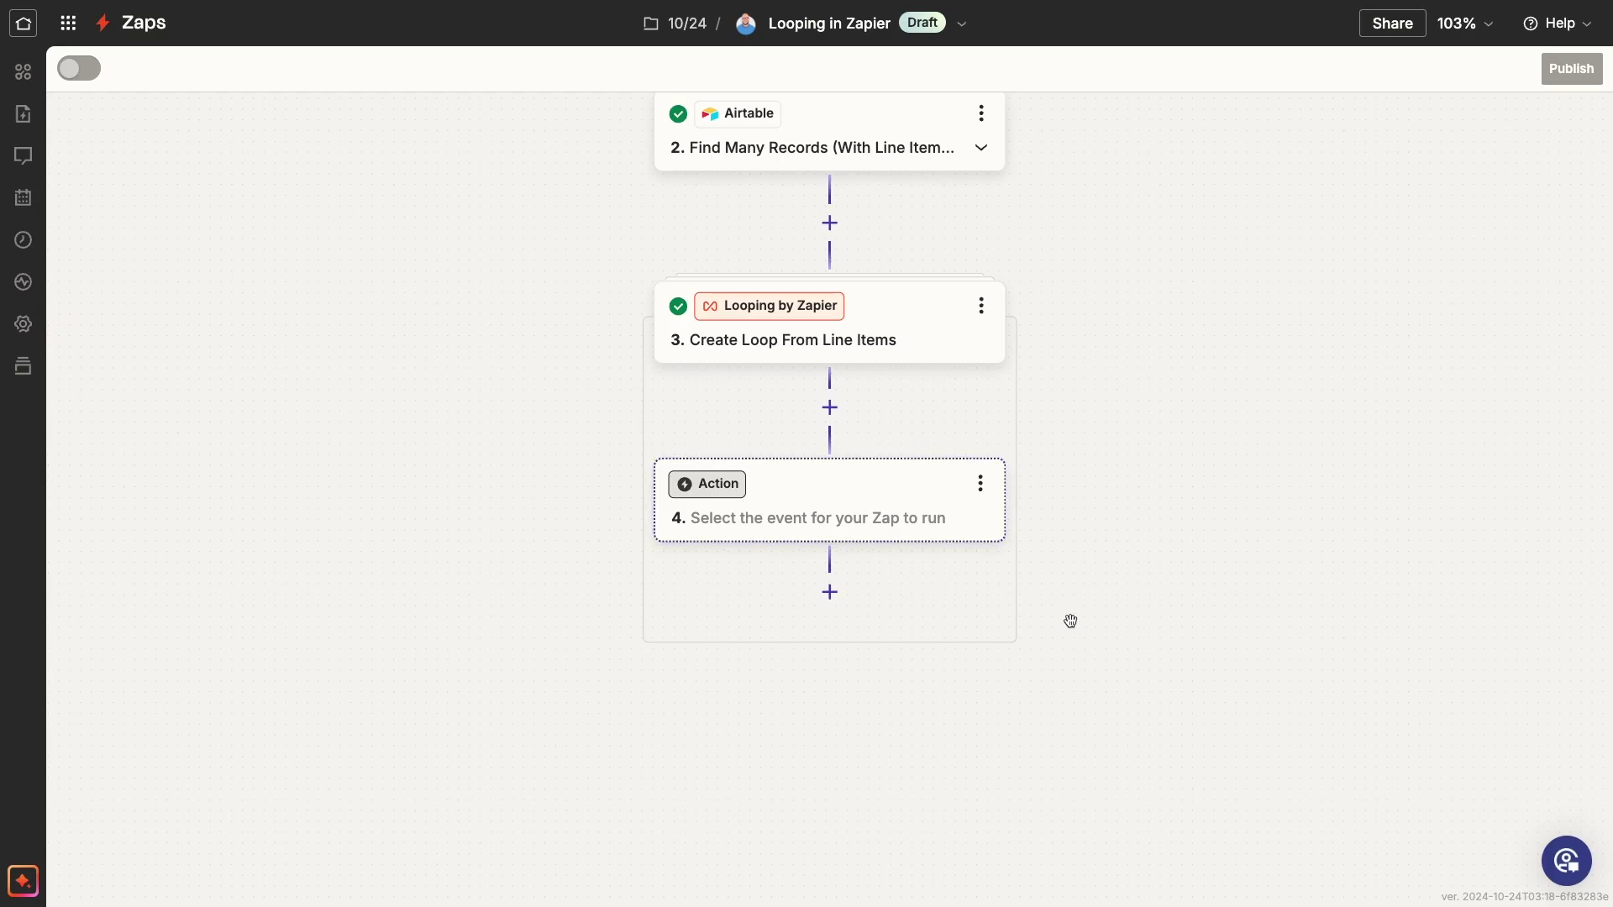
click(882, 515)
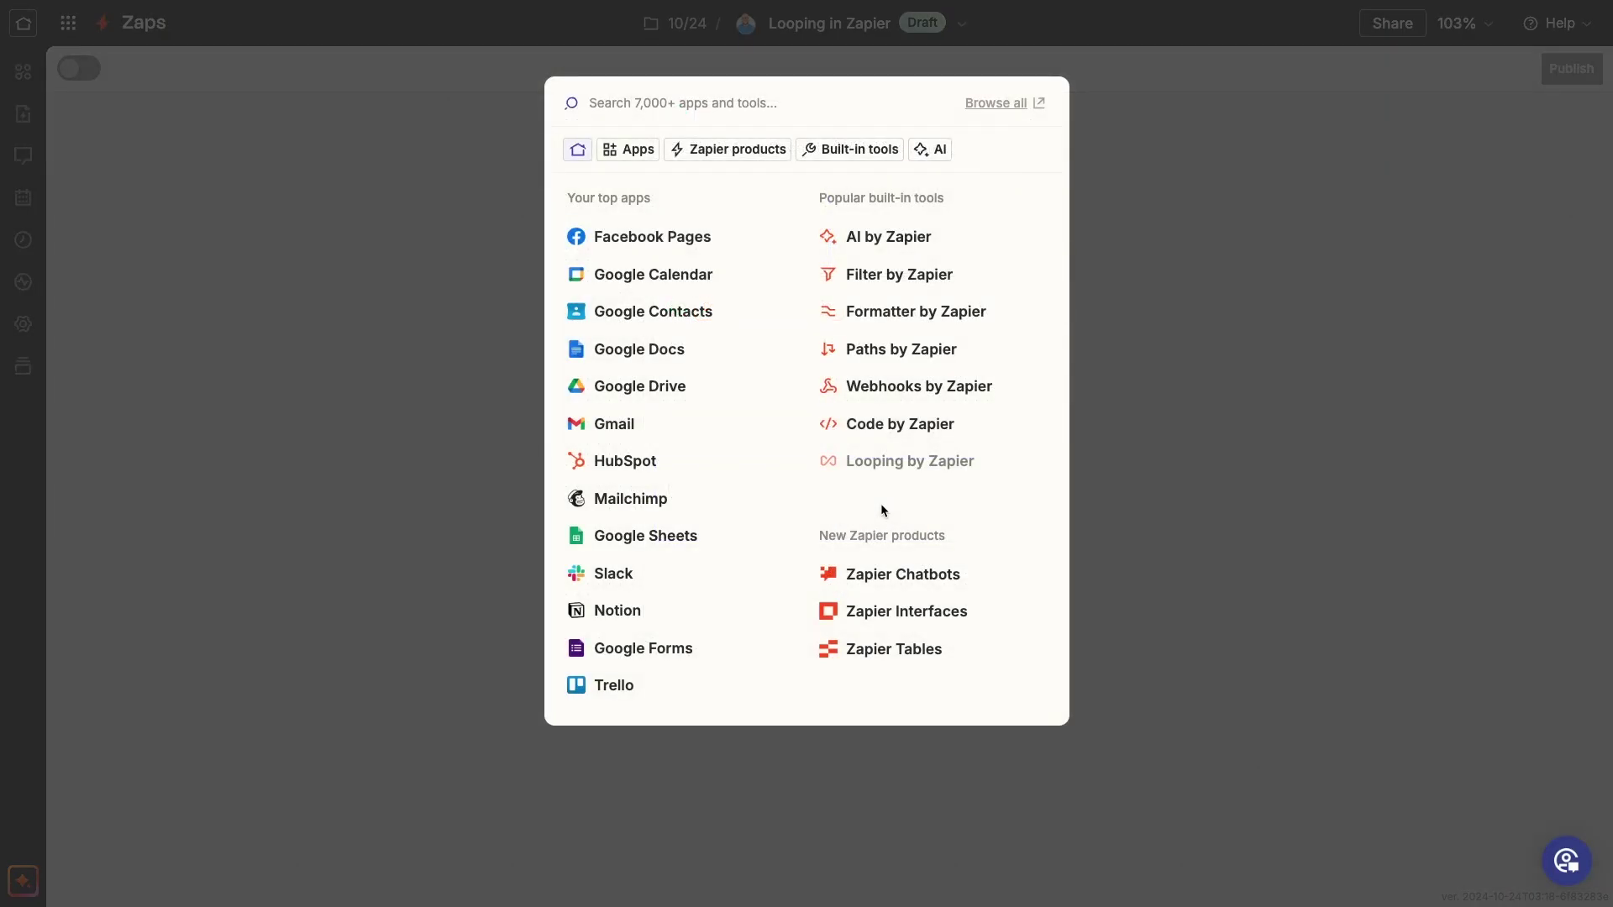
text(slack)
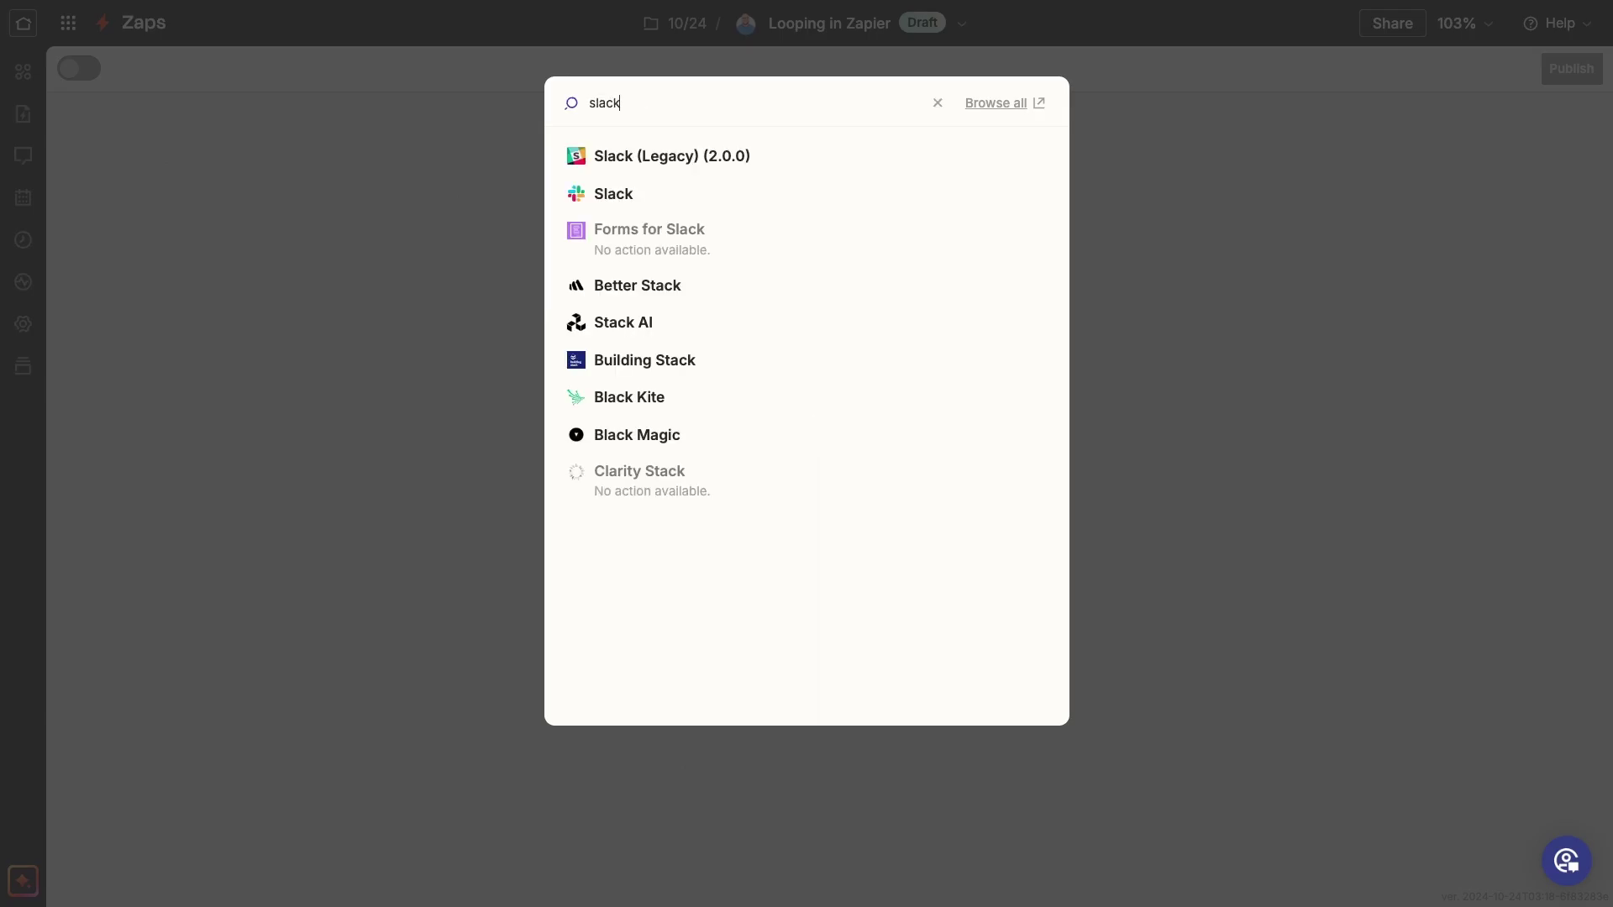
click(619, 193)
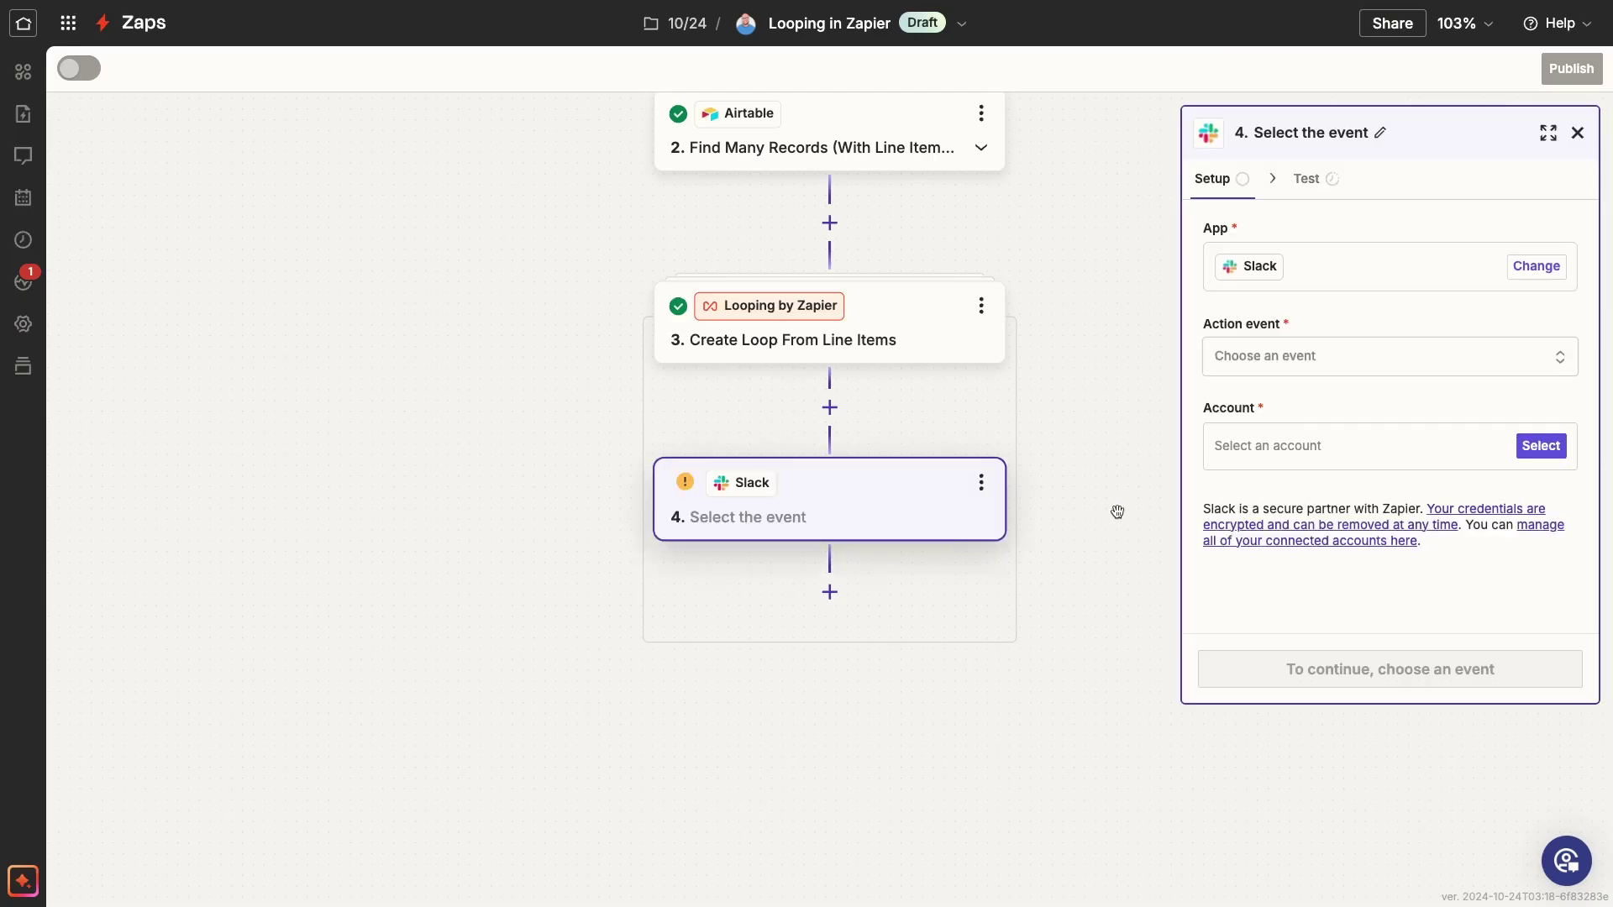
click(1354, 357)
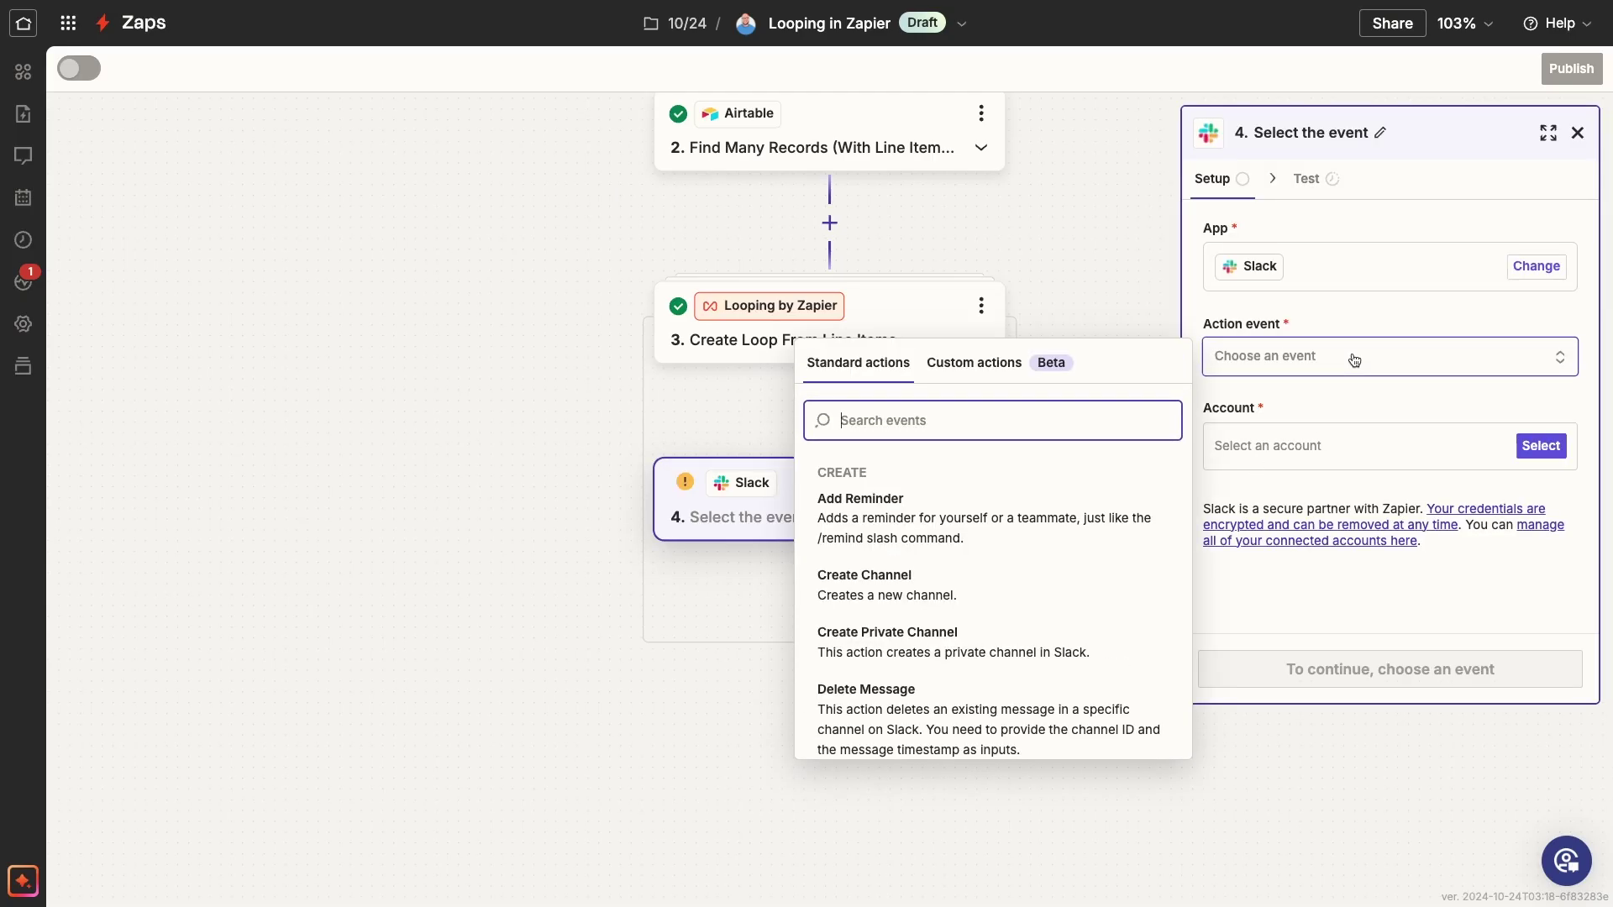
text(d Direc)
click(1008, 534)
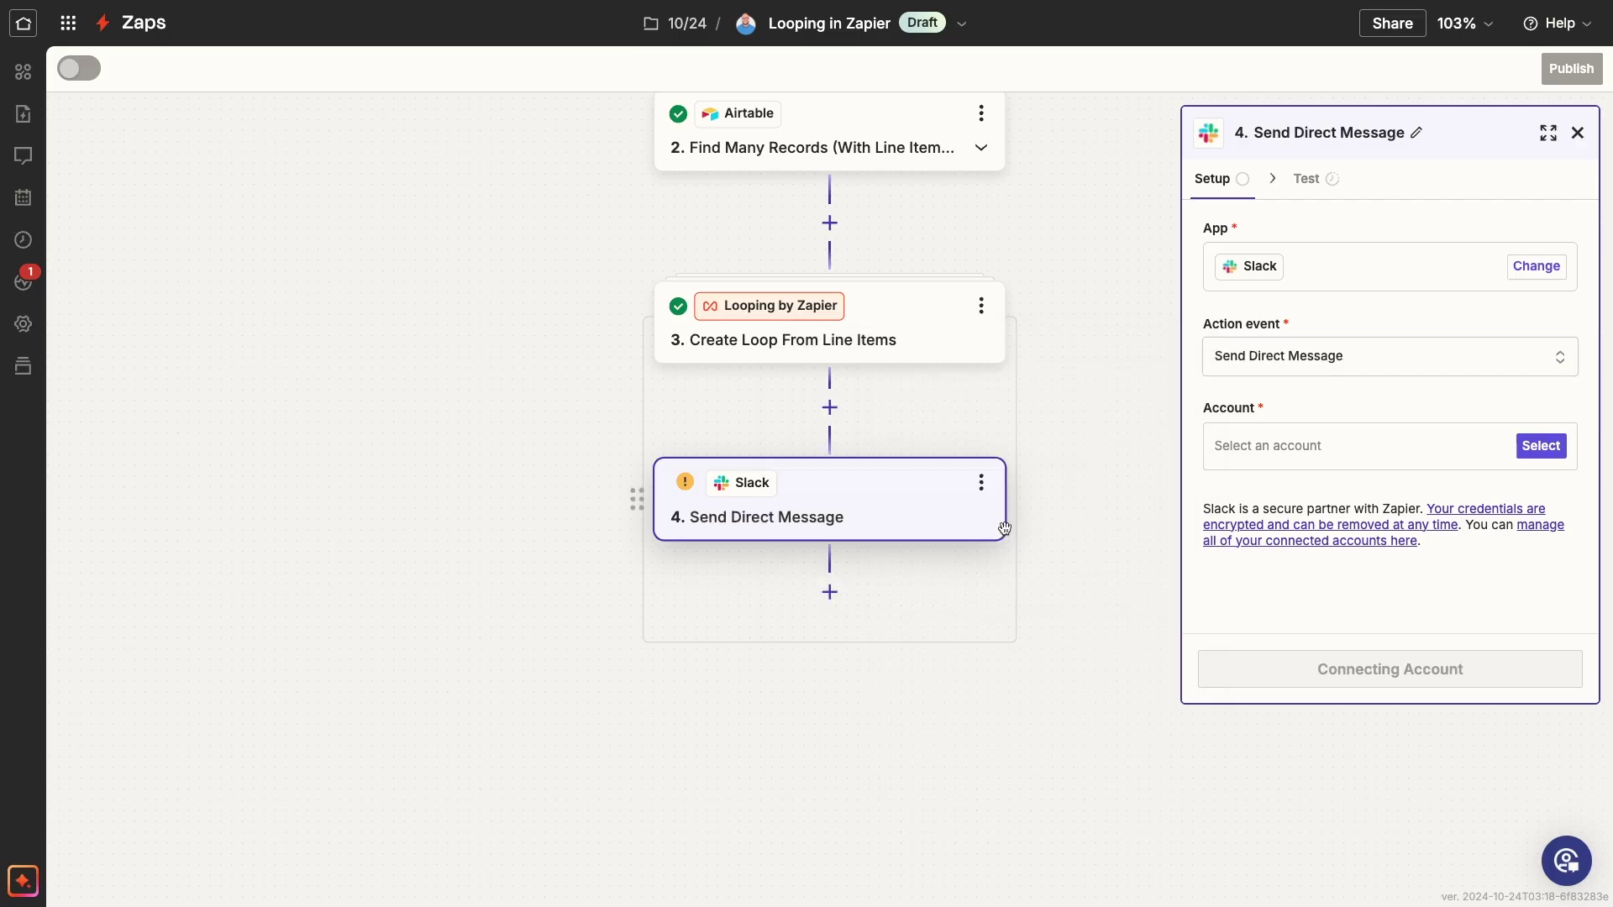
Connect the existing Slack account and set To Username to the looped Slack ID
click(1362, 467)
click(1114, 512)
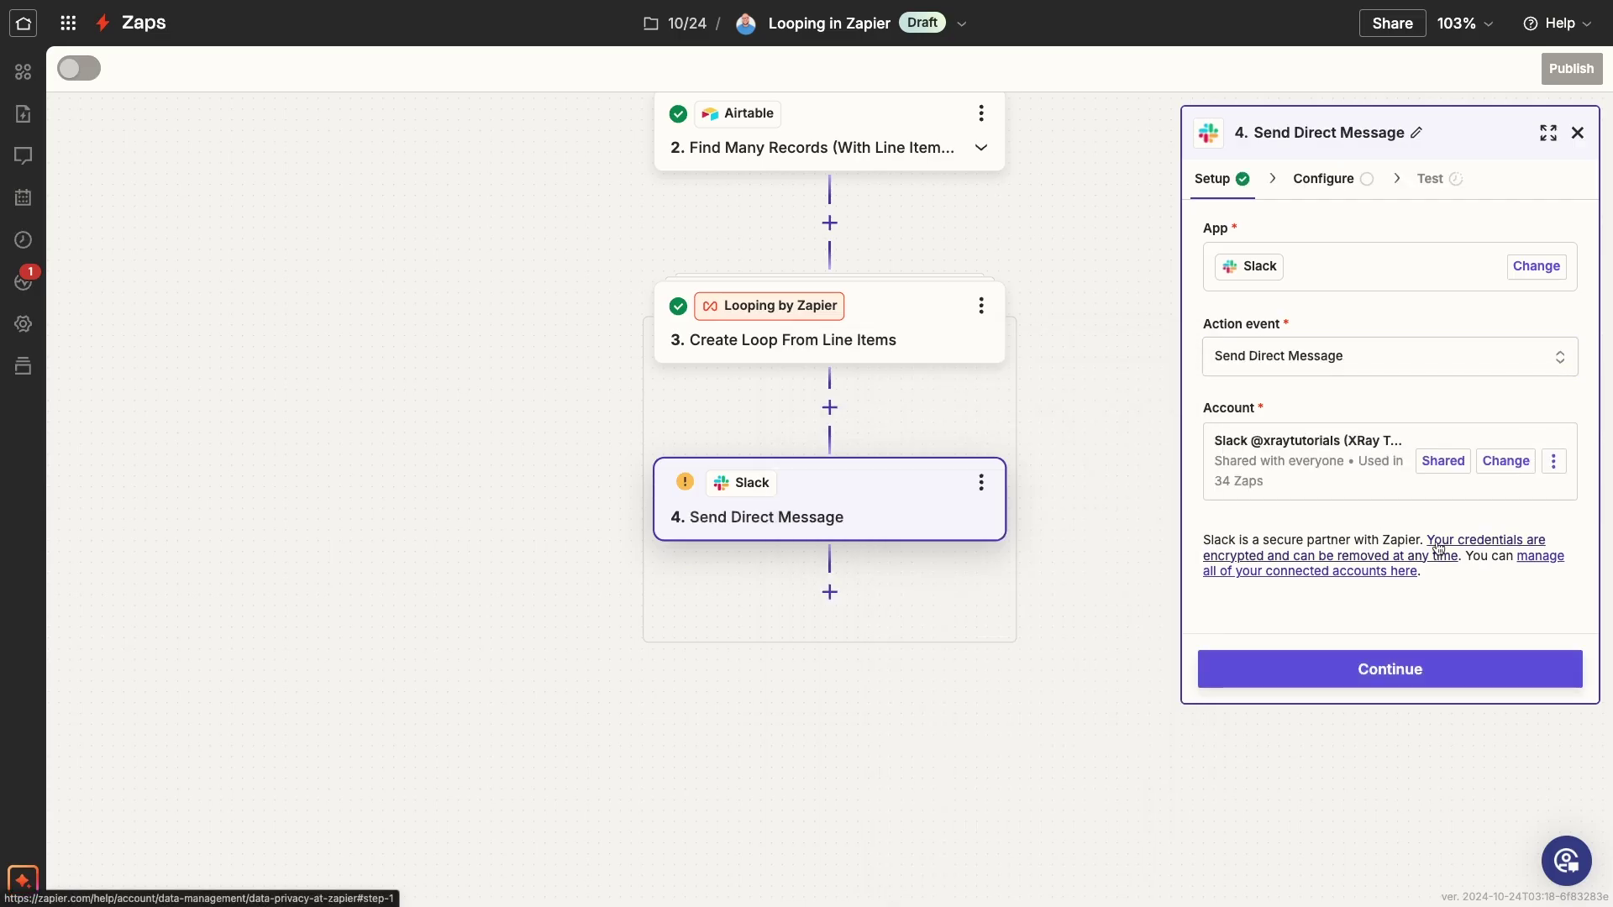
click(1417, 671)
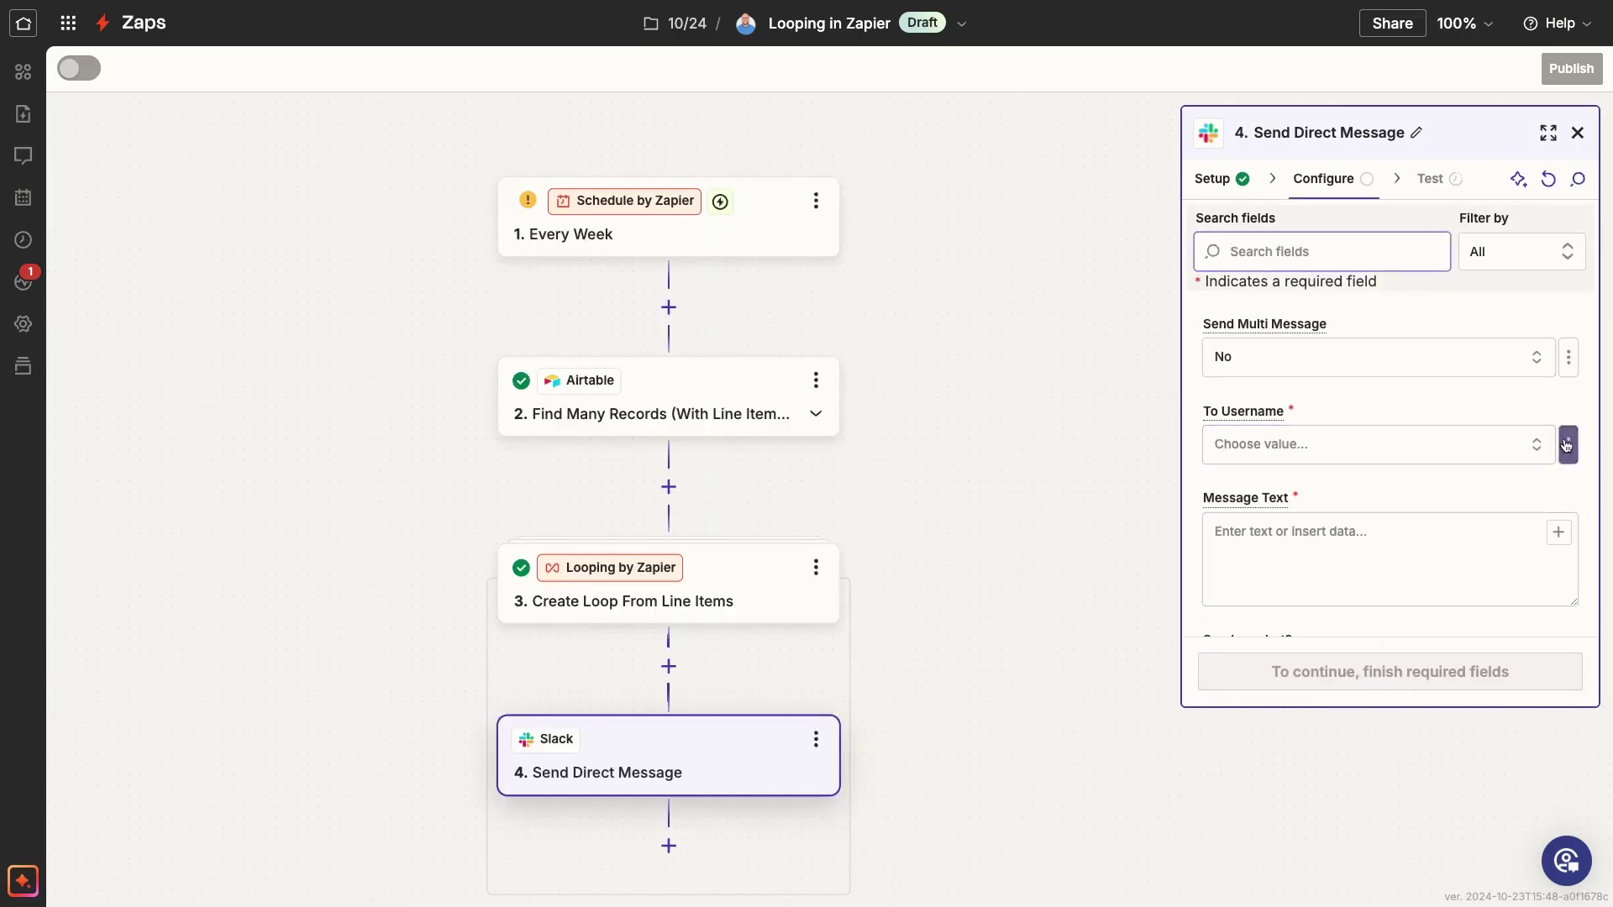
click(1568, 445)
click(1525, 548)
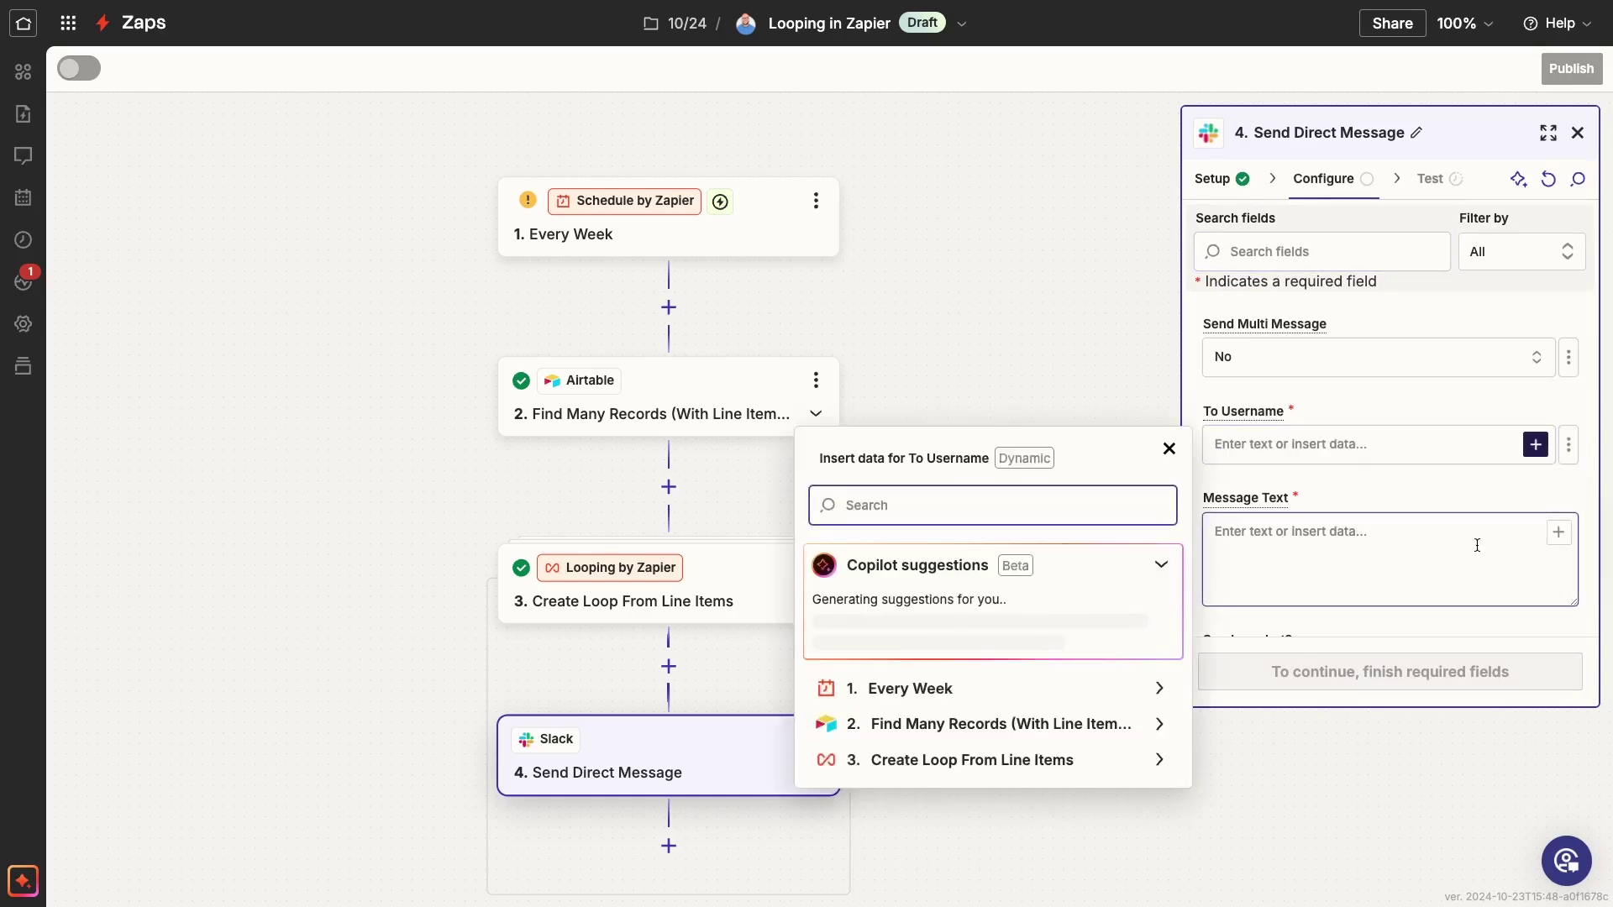
click(1102, 757)
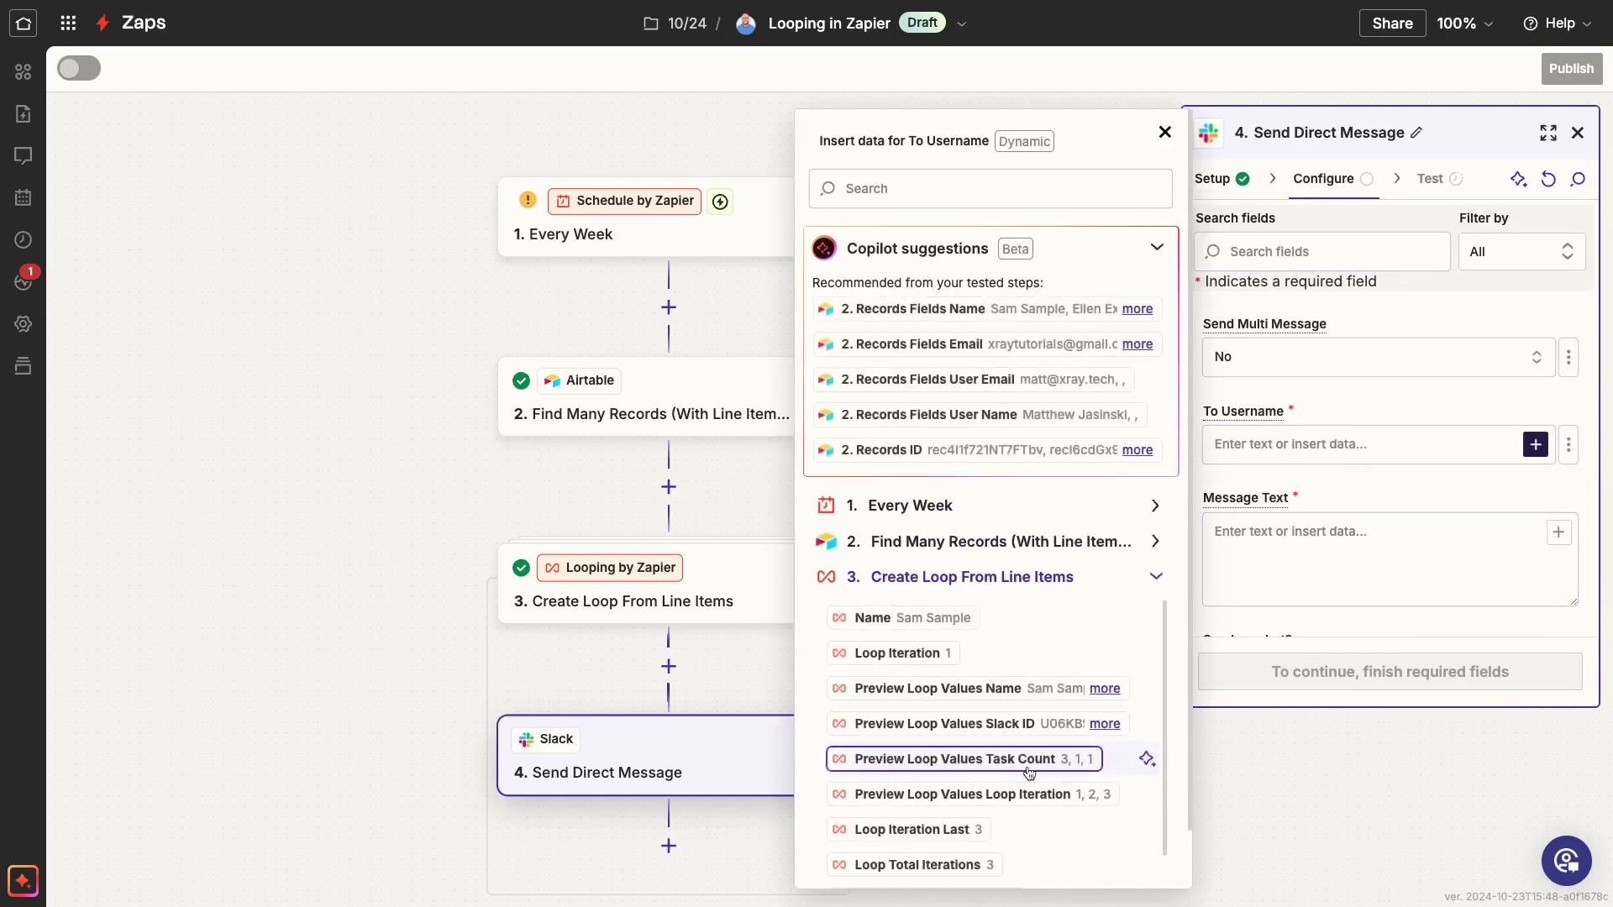
scroll(1030, 773, down, 2)
click(967, 810)
click(1303, 569)
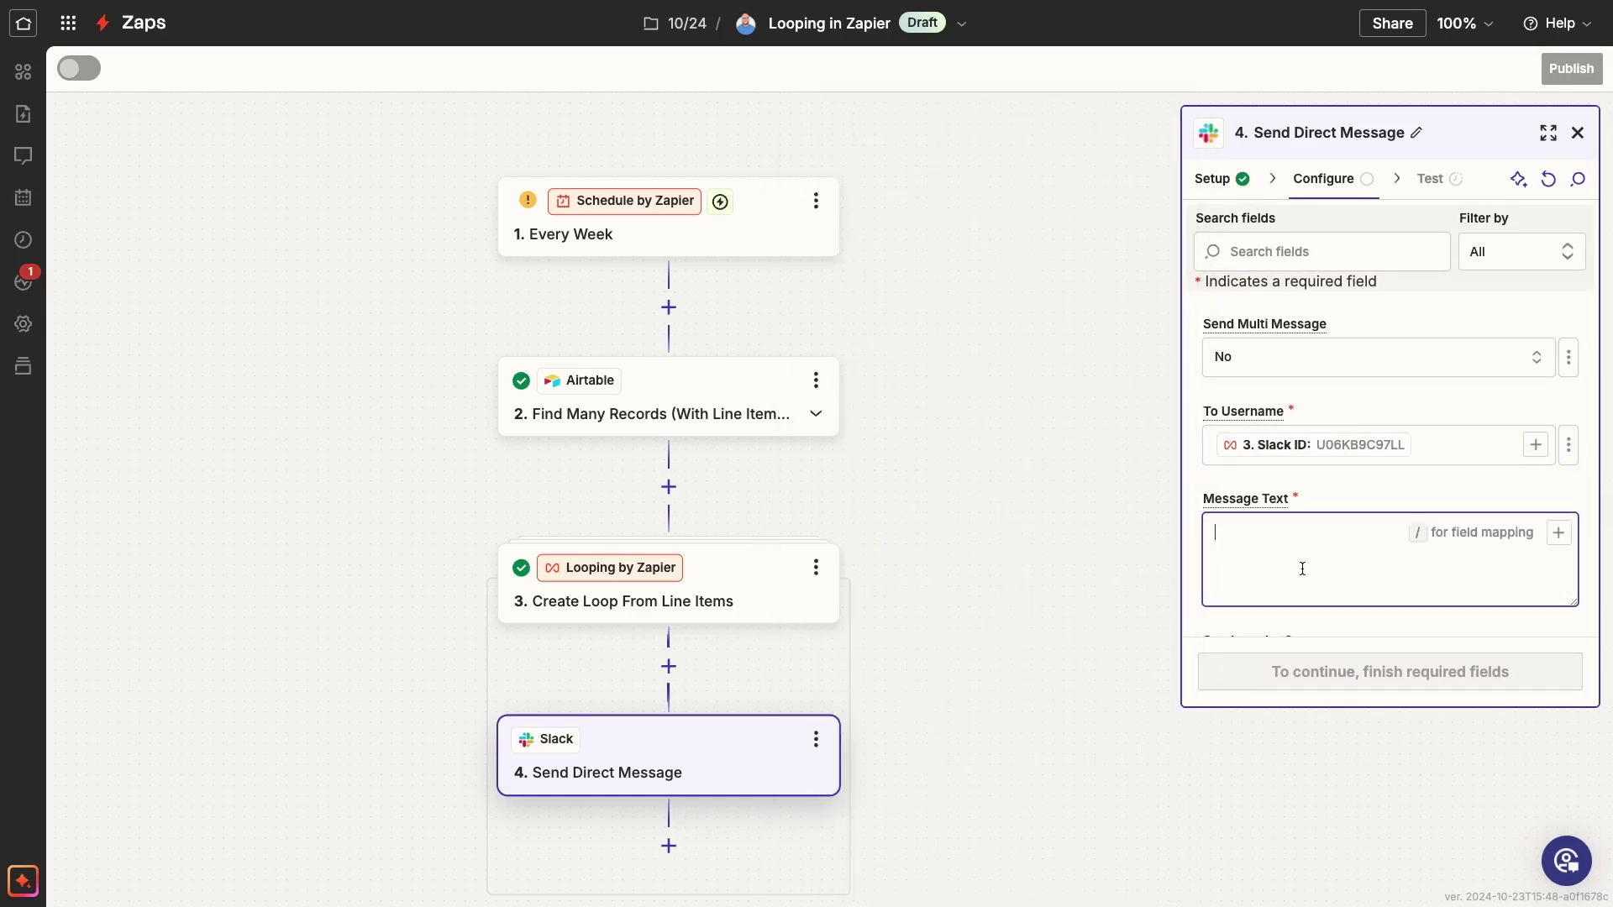
text(Hi)
click(1560, 535)
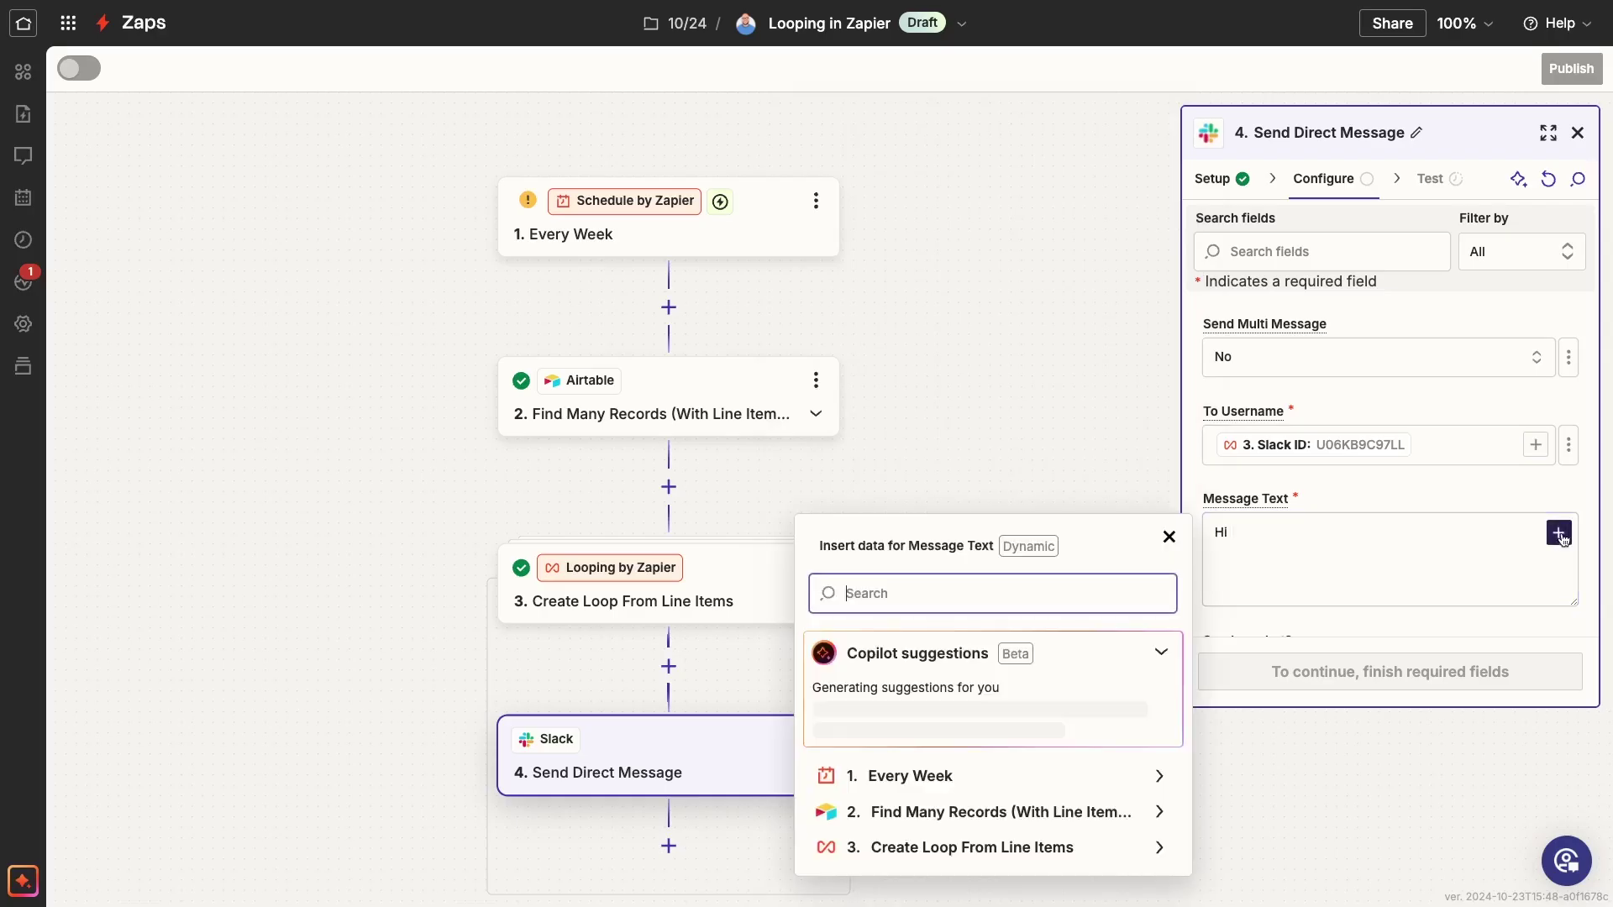
click(1014, 845)
click(897, 620)
text(!)
key(Return)
text(This is a friendly reminder that you currently have)
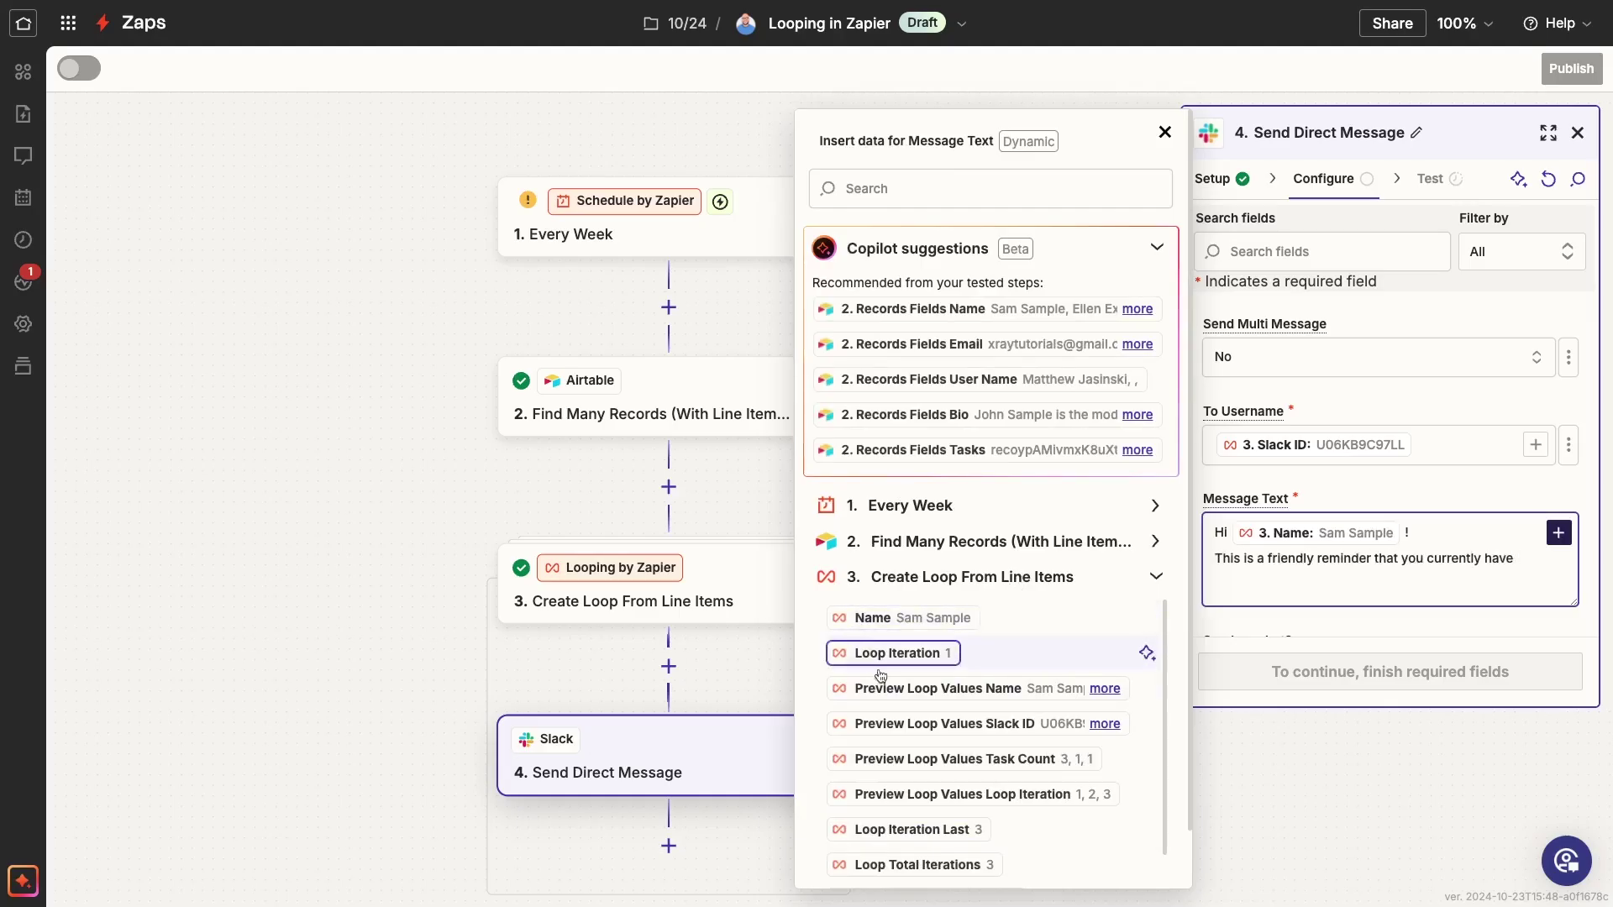
scroll(925, 756, down, 3)
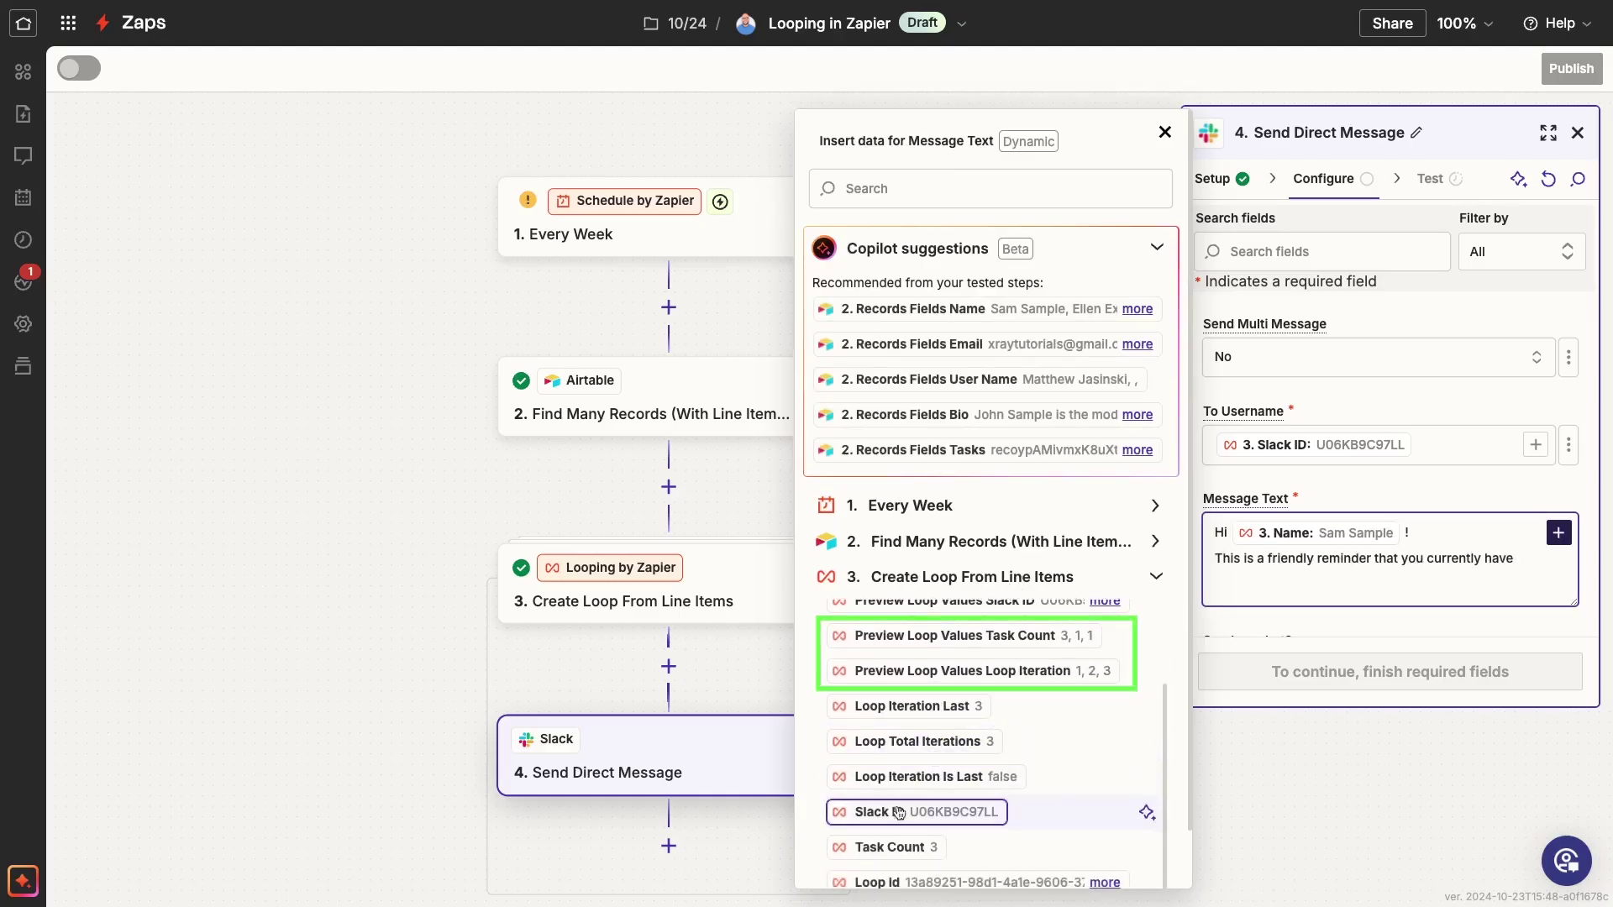
click(892, 847)
text(task(s) to complete.)
key(Return)
text(Open up the task management syste)
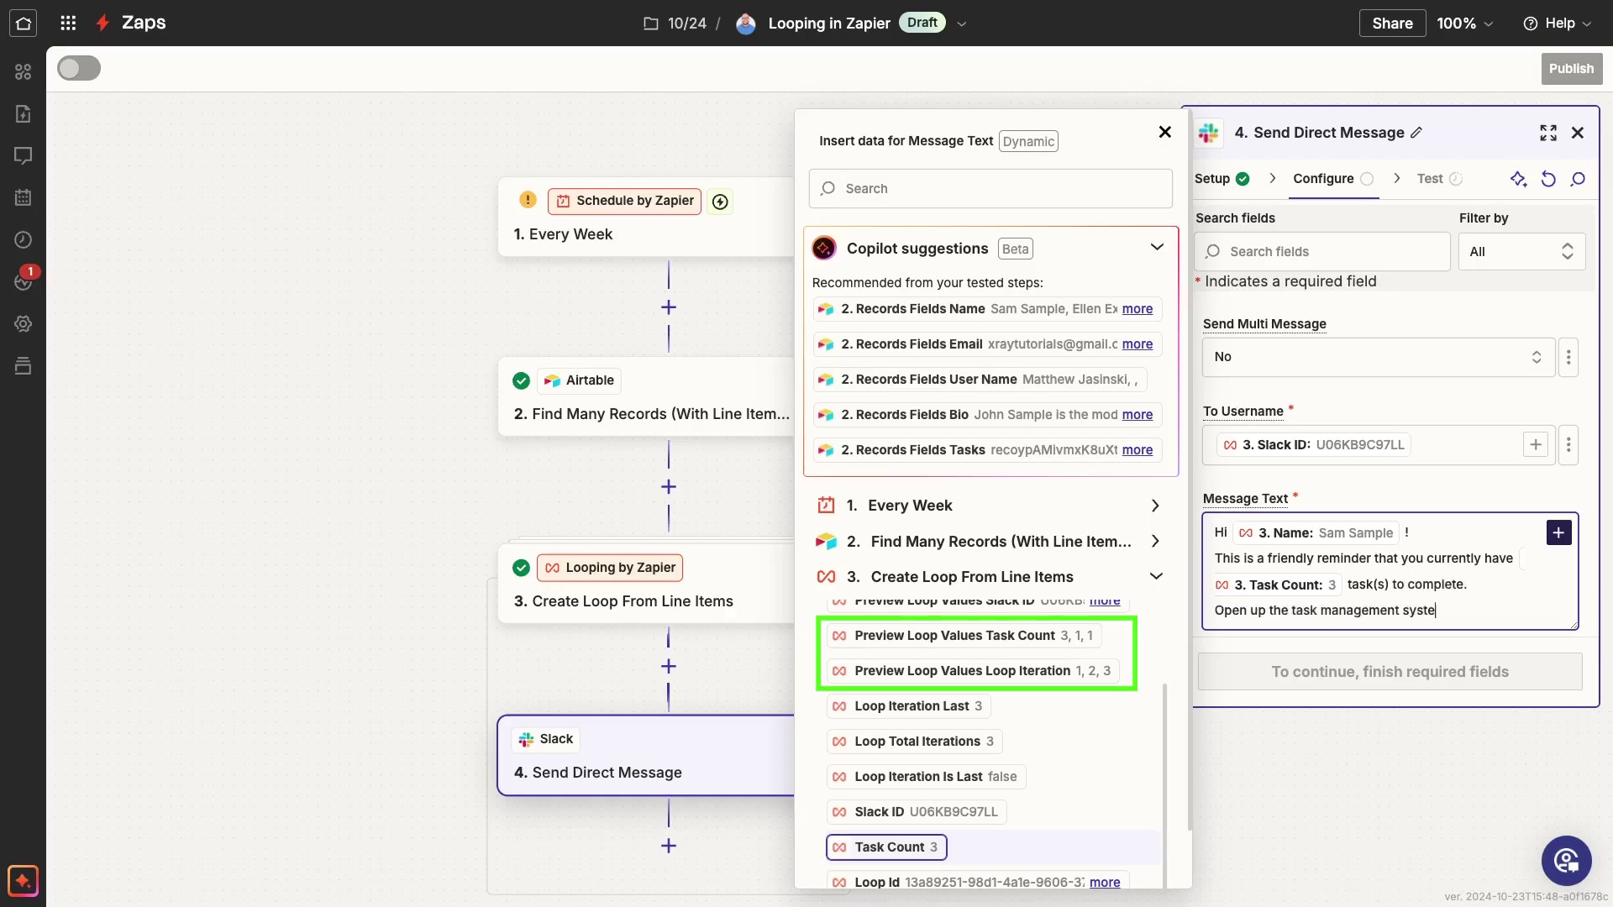
text(m here:)
key(Return)
text(https://airtable.com)
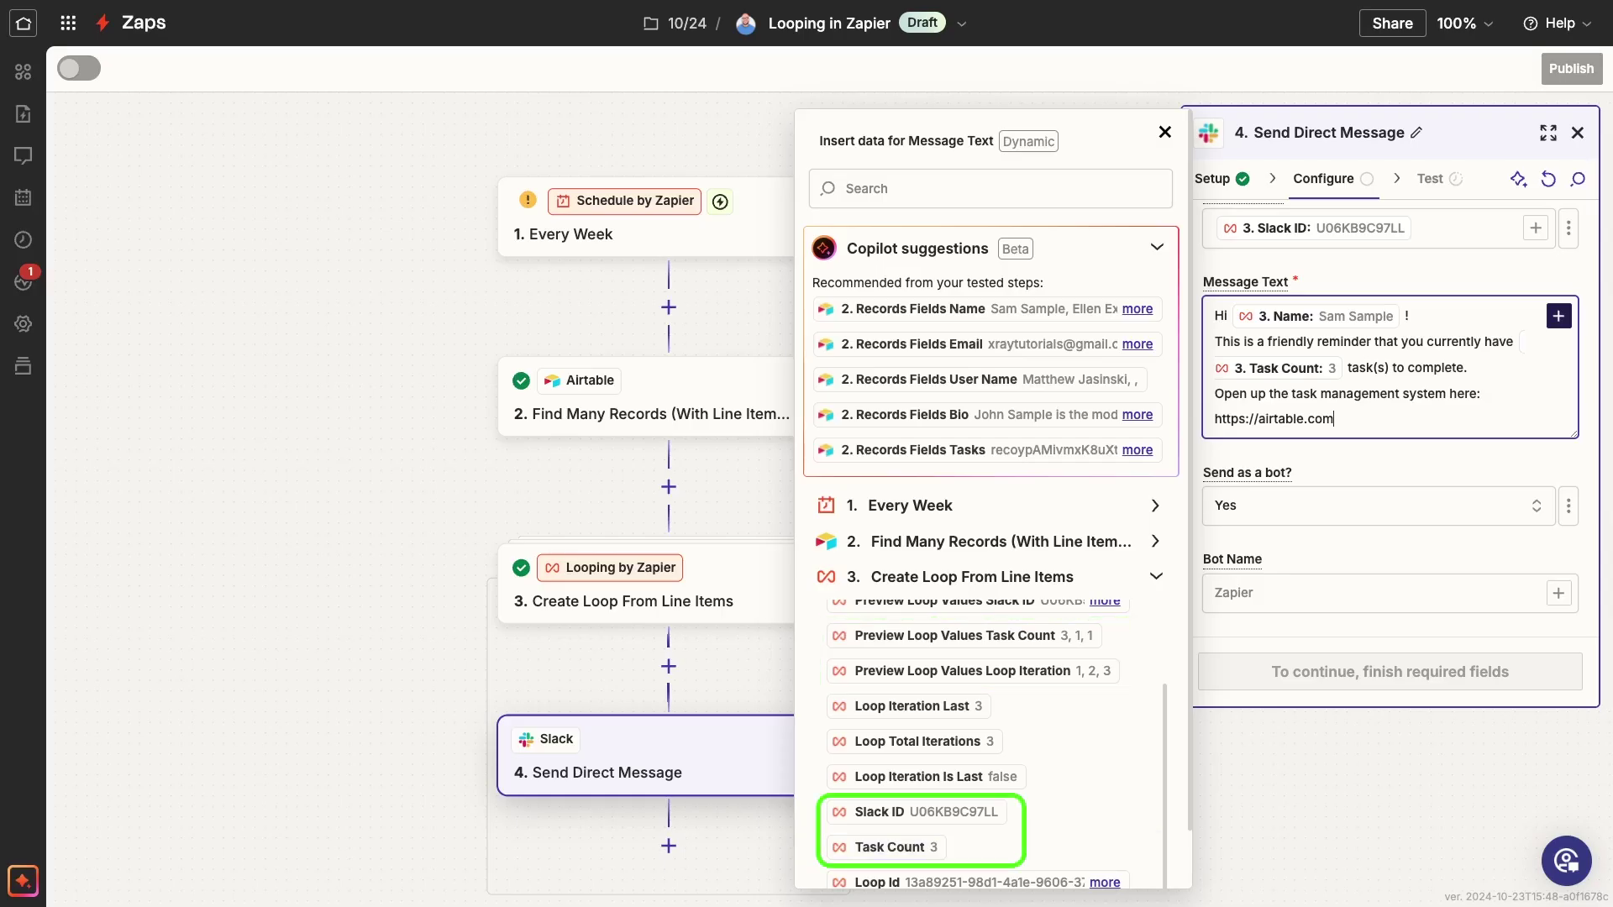
Set the bot name to Taskmaster Tony and the bot icon to :robot_face:
click(1378, 593)
text(Taskmaster )
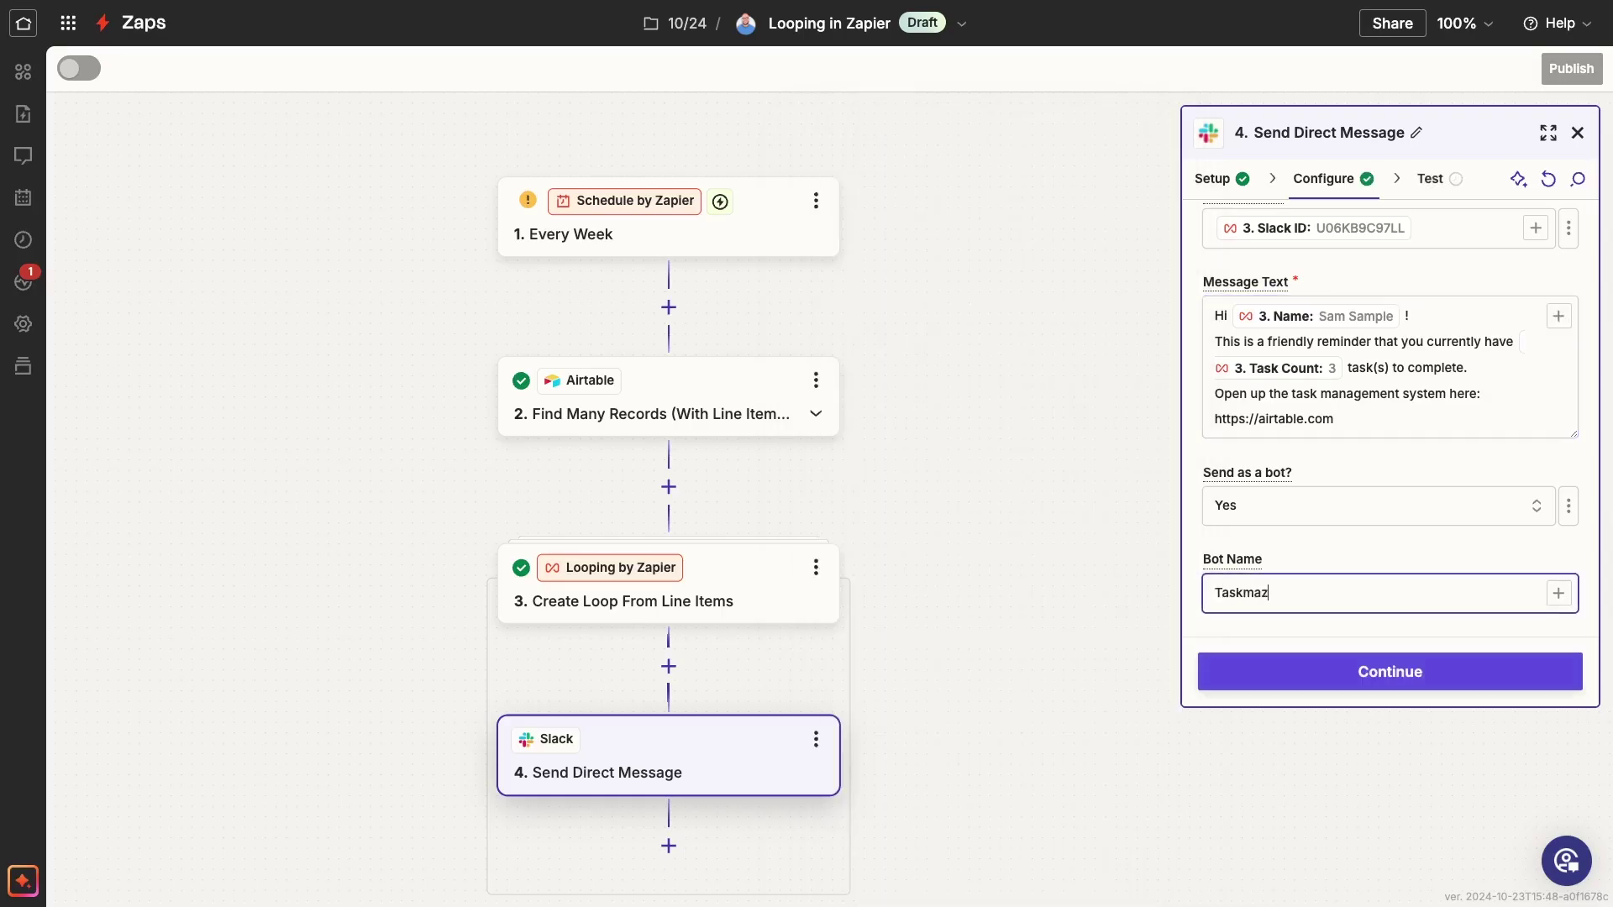
text(Tony)
scroll(1288, 486, down, 3)
click(1298, 555)
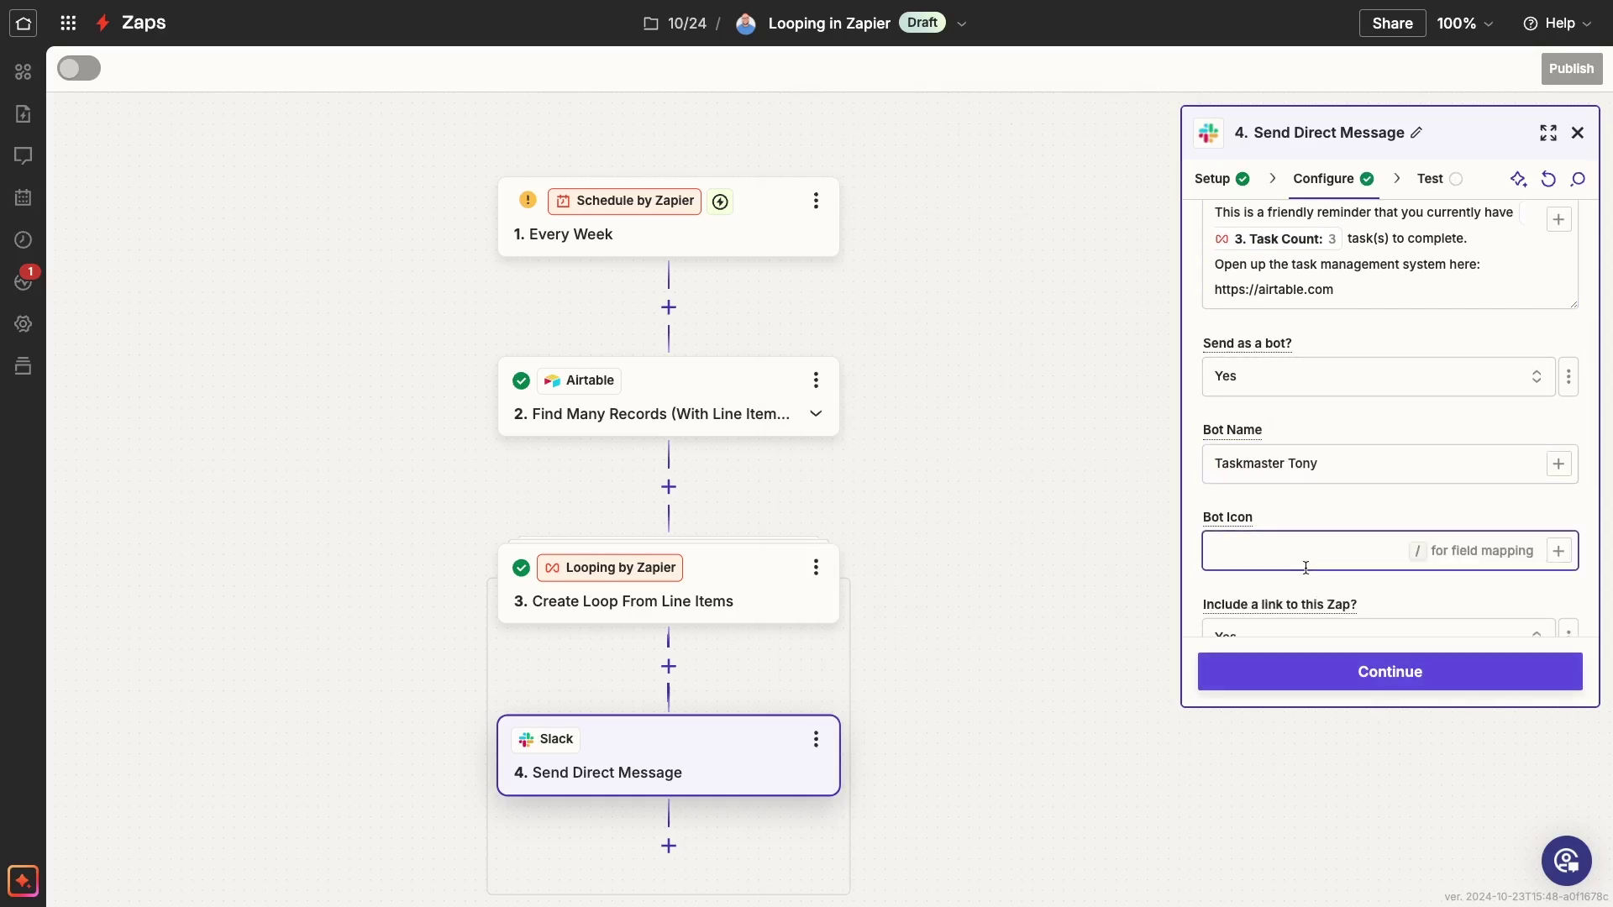
text(:robot_face:)
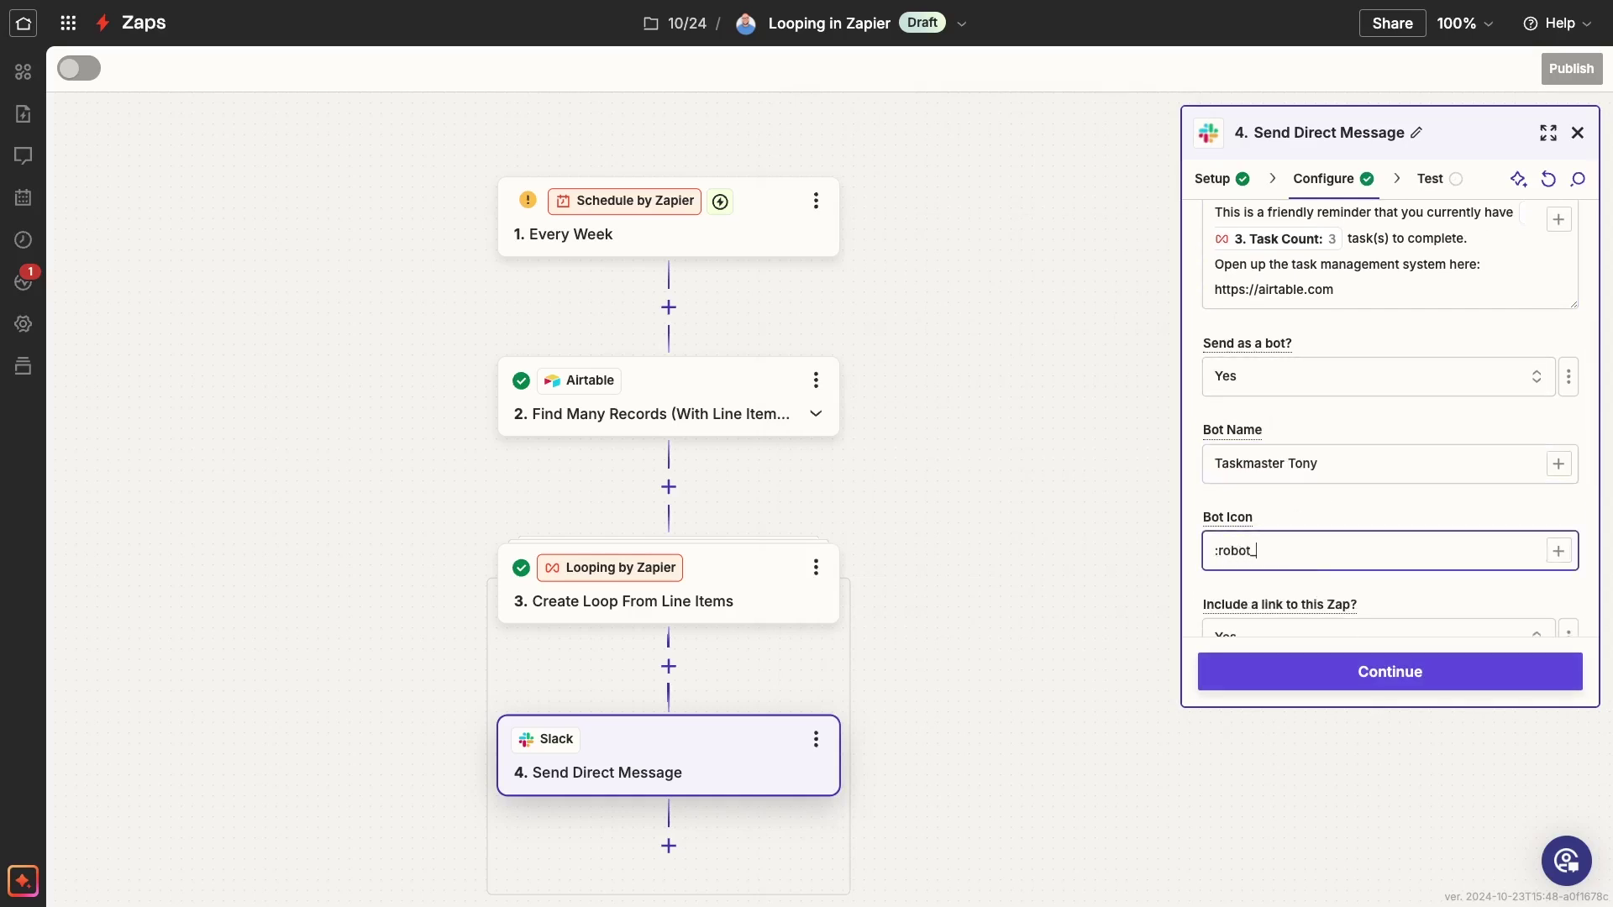
Finish the direct message setup and proceed to the Slack step's test
click(1487, 672)
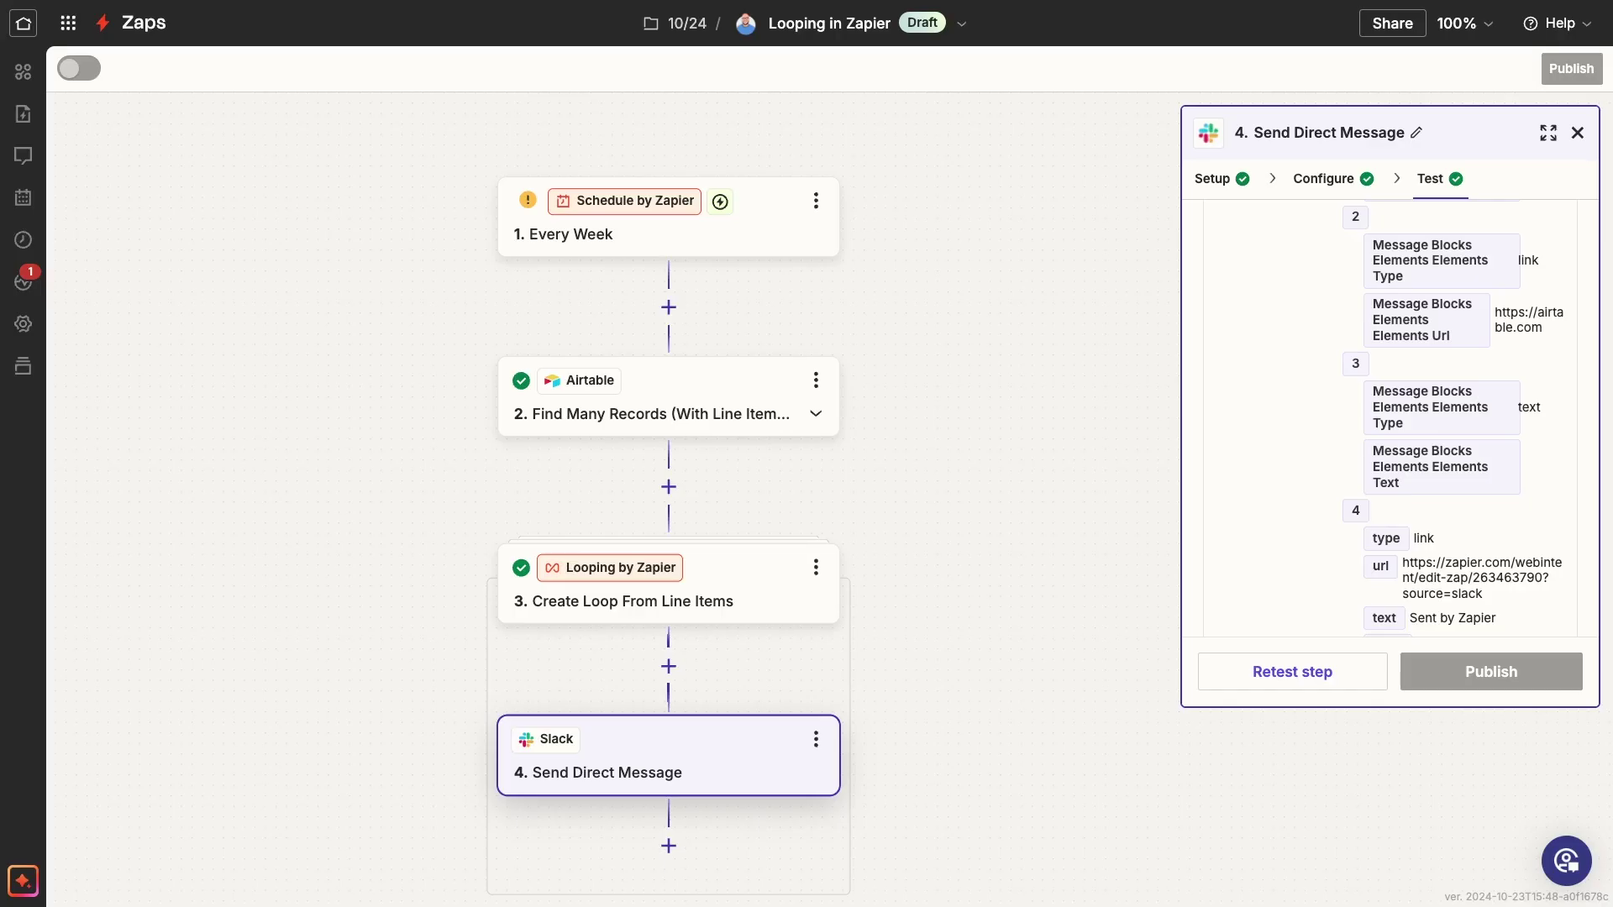
Add a Filter by Zapier step after the direct message step
click(1173, 529)
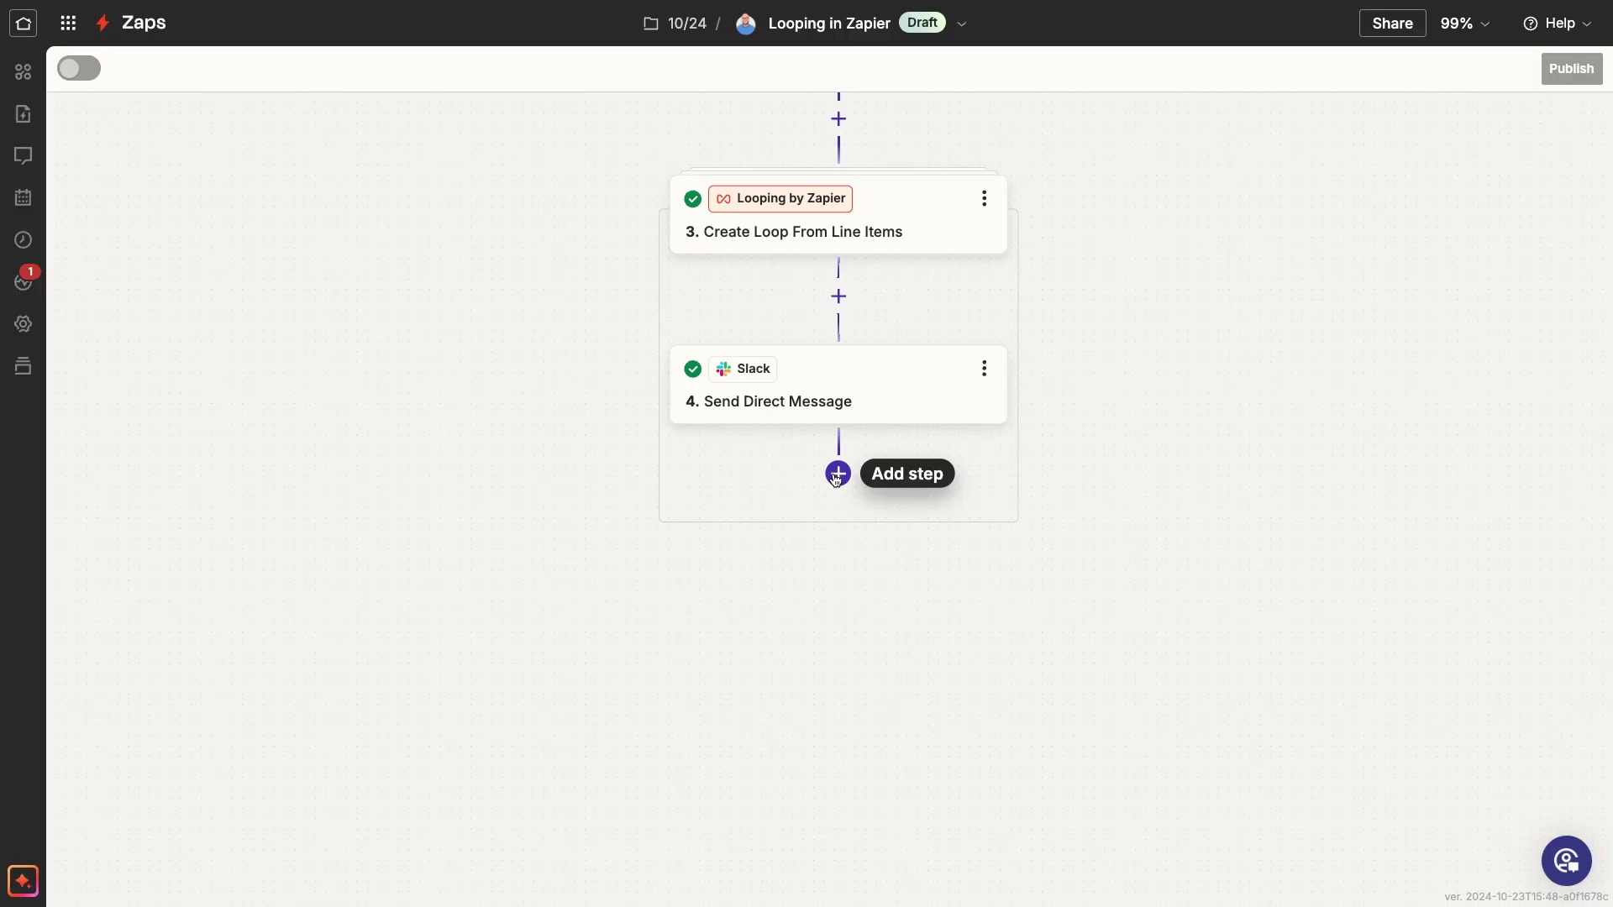
click(836, 474)
text(Filter)
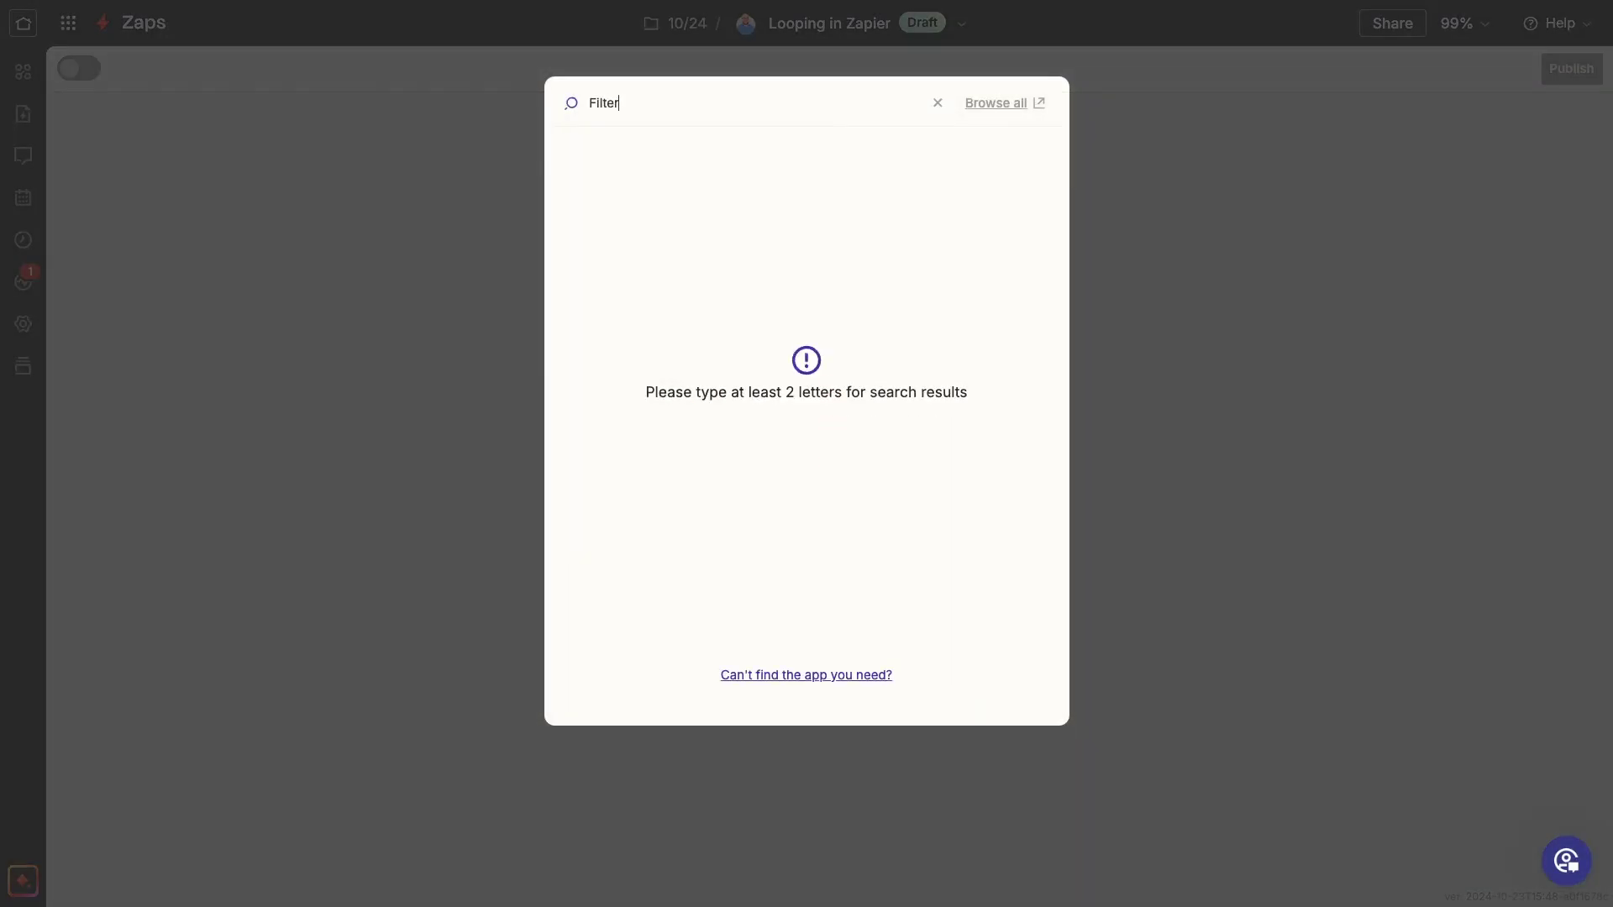
click(791, 166)
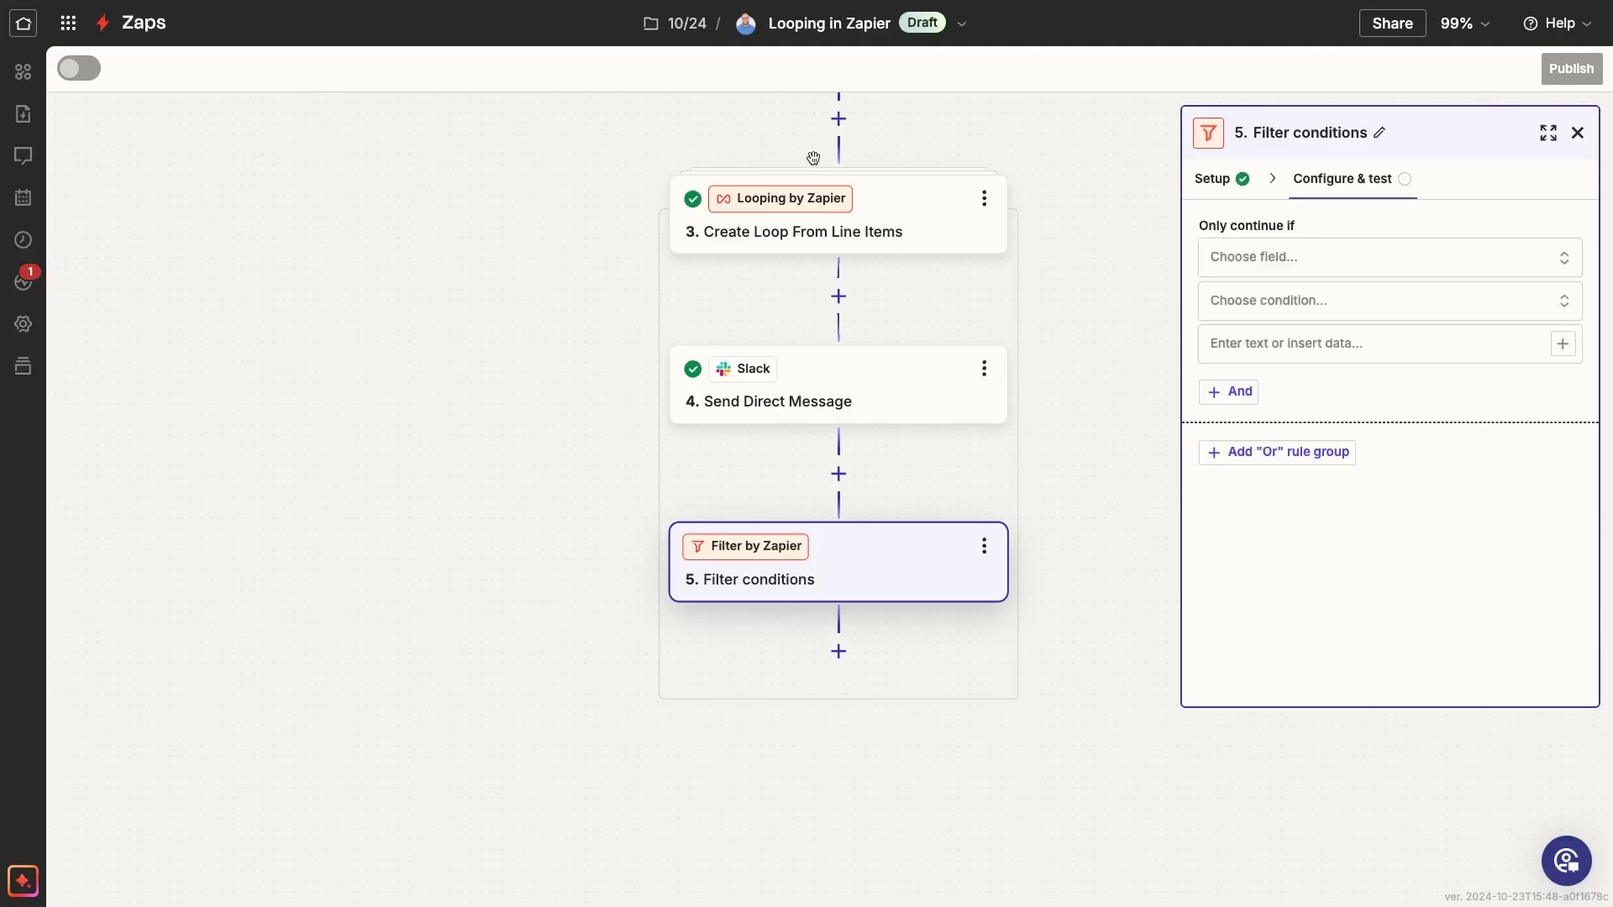
Filter on 3. Loop Iteration Is Last with the (Boolean) Is true condition, then test it
click(1229, 267)
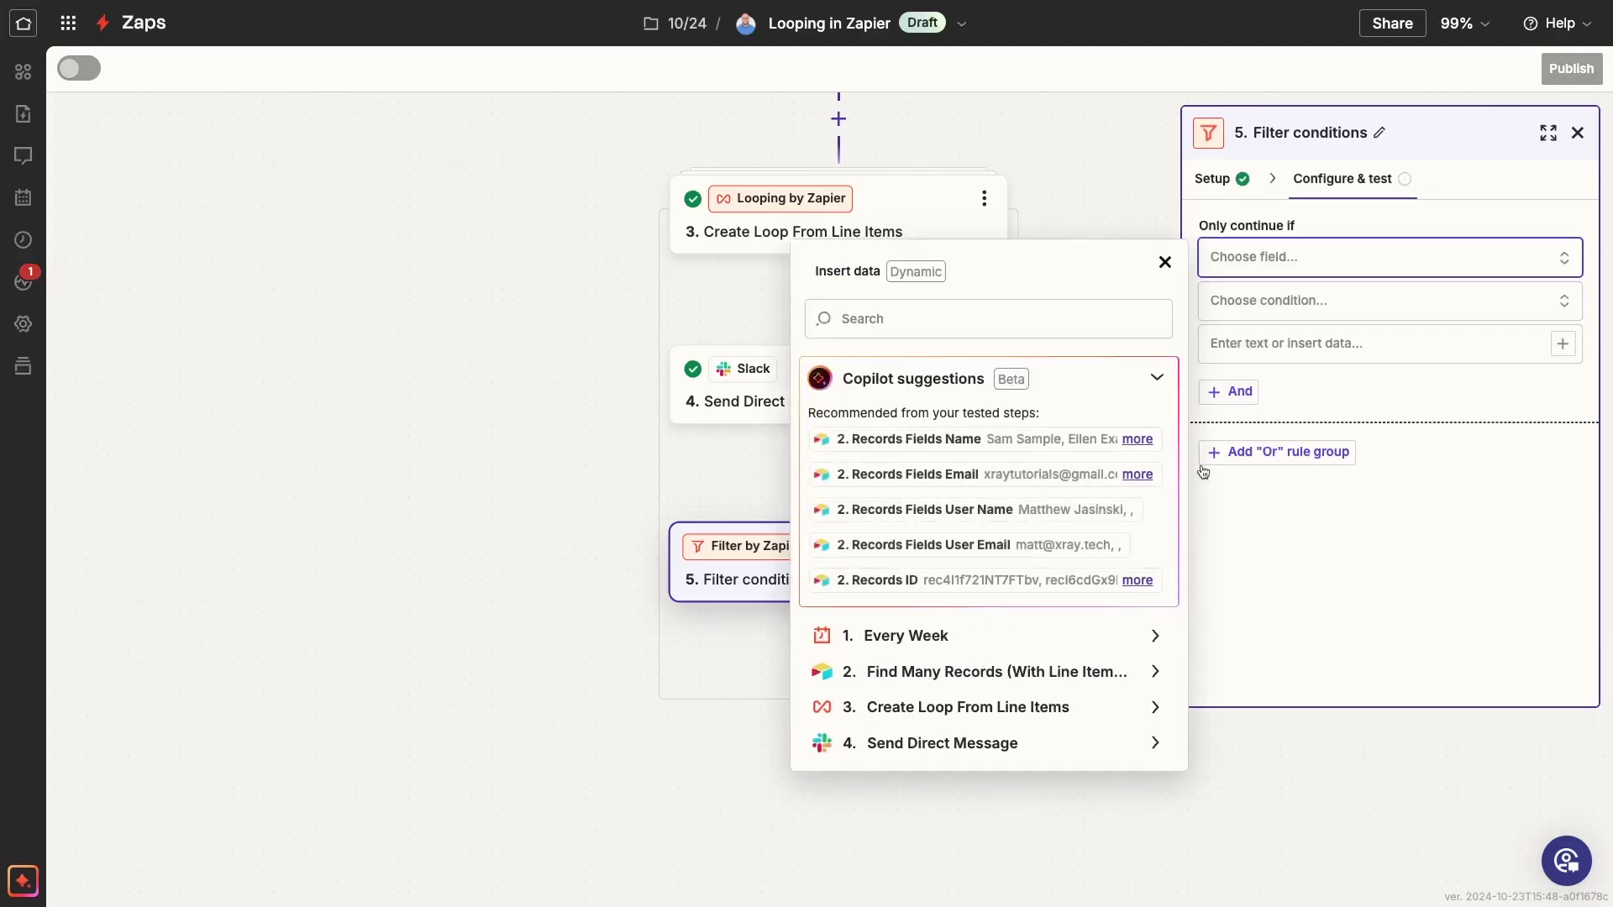
click(1050, 707)
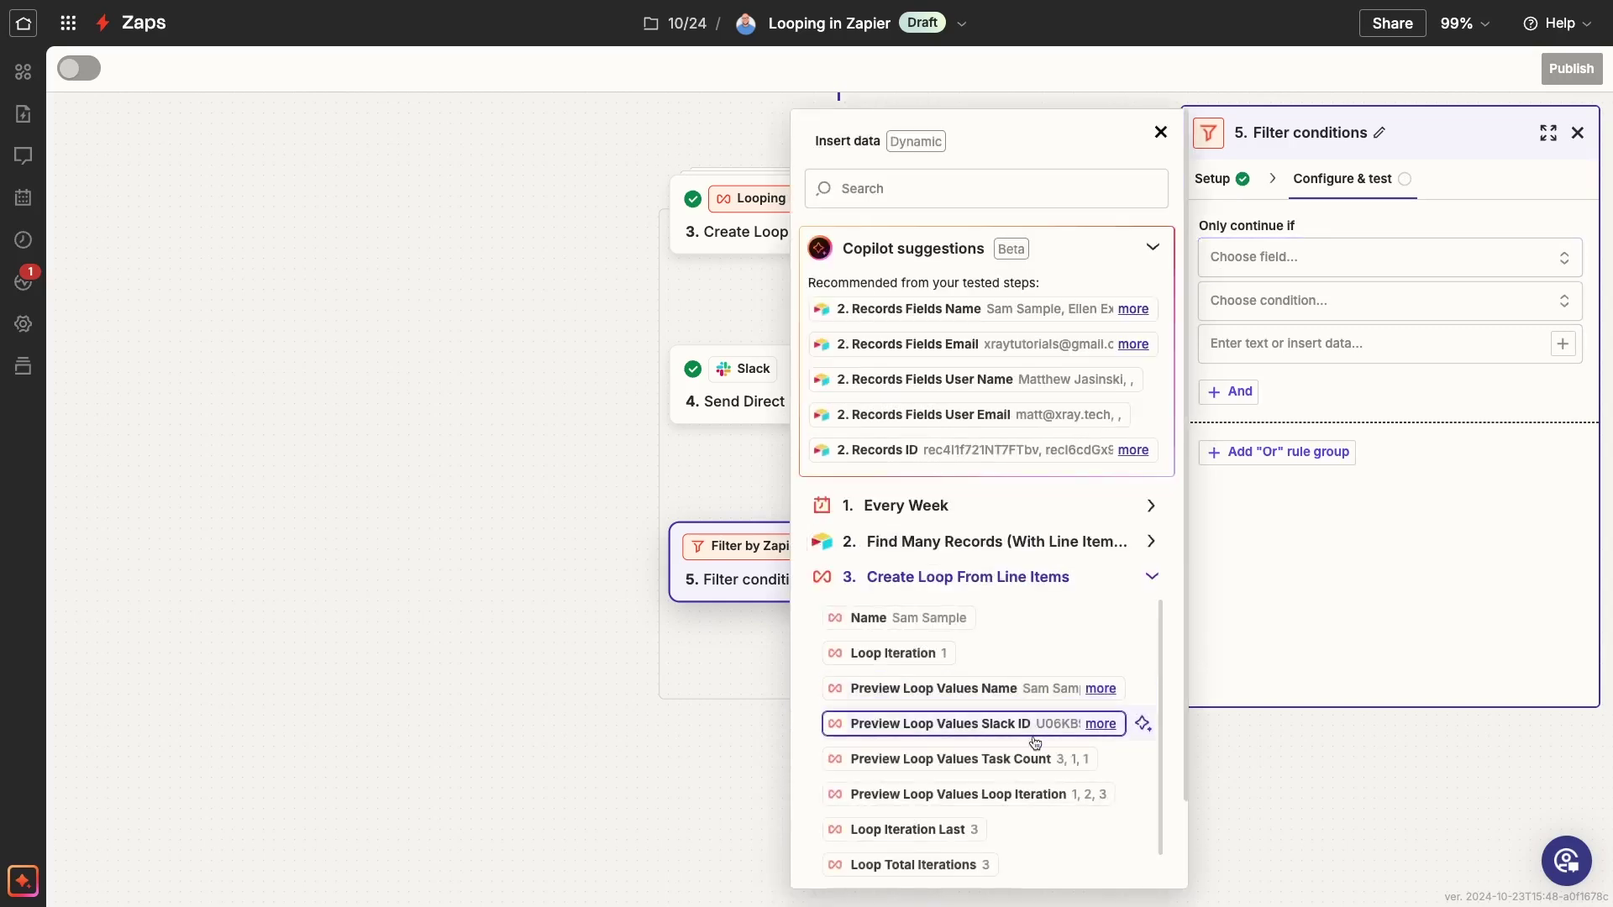
scroll(1025, 828, down, 3)
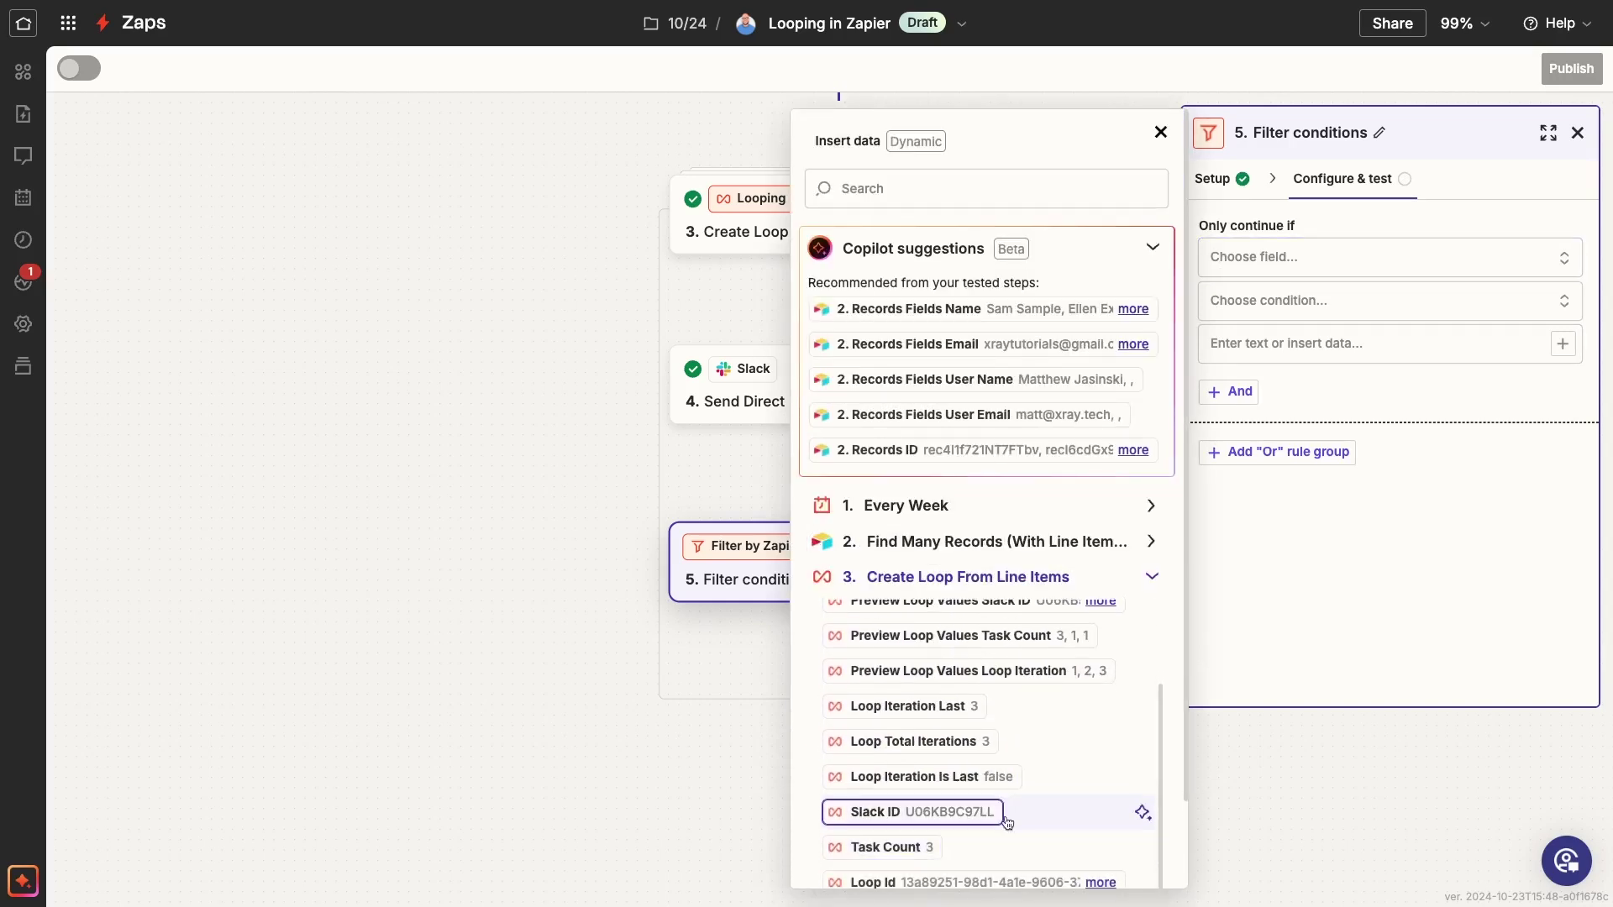
click(990, 779)
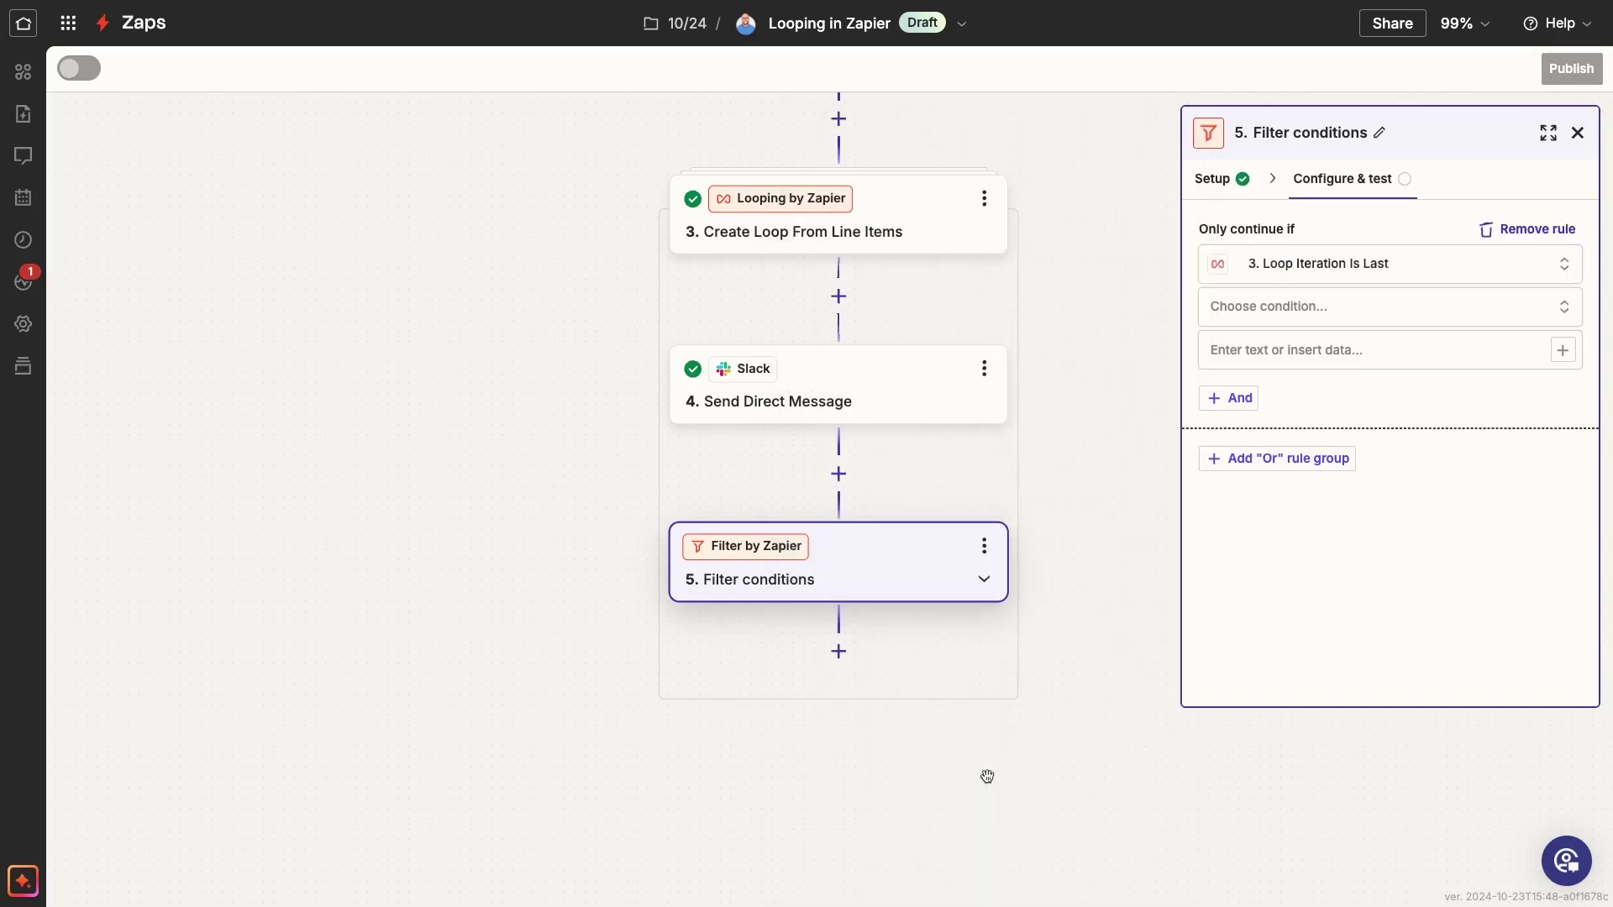
click(1476, 306)
scroll(1411, 586, down, 4)
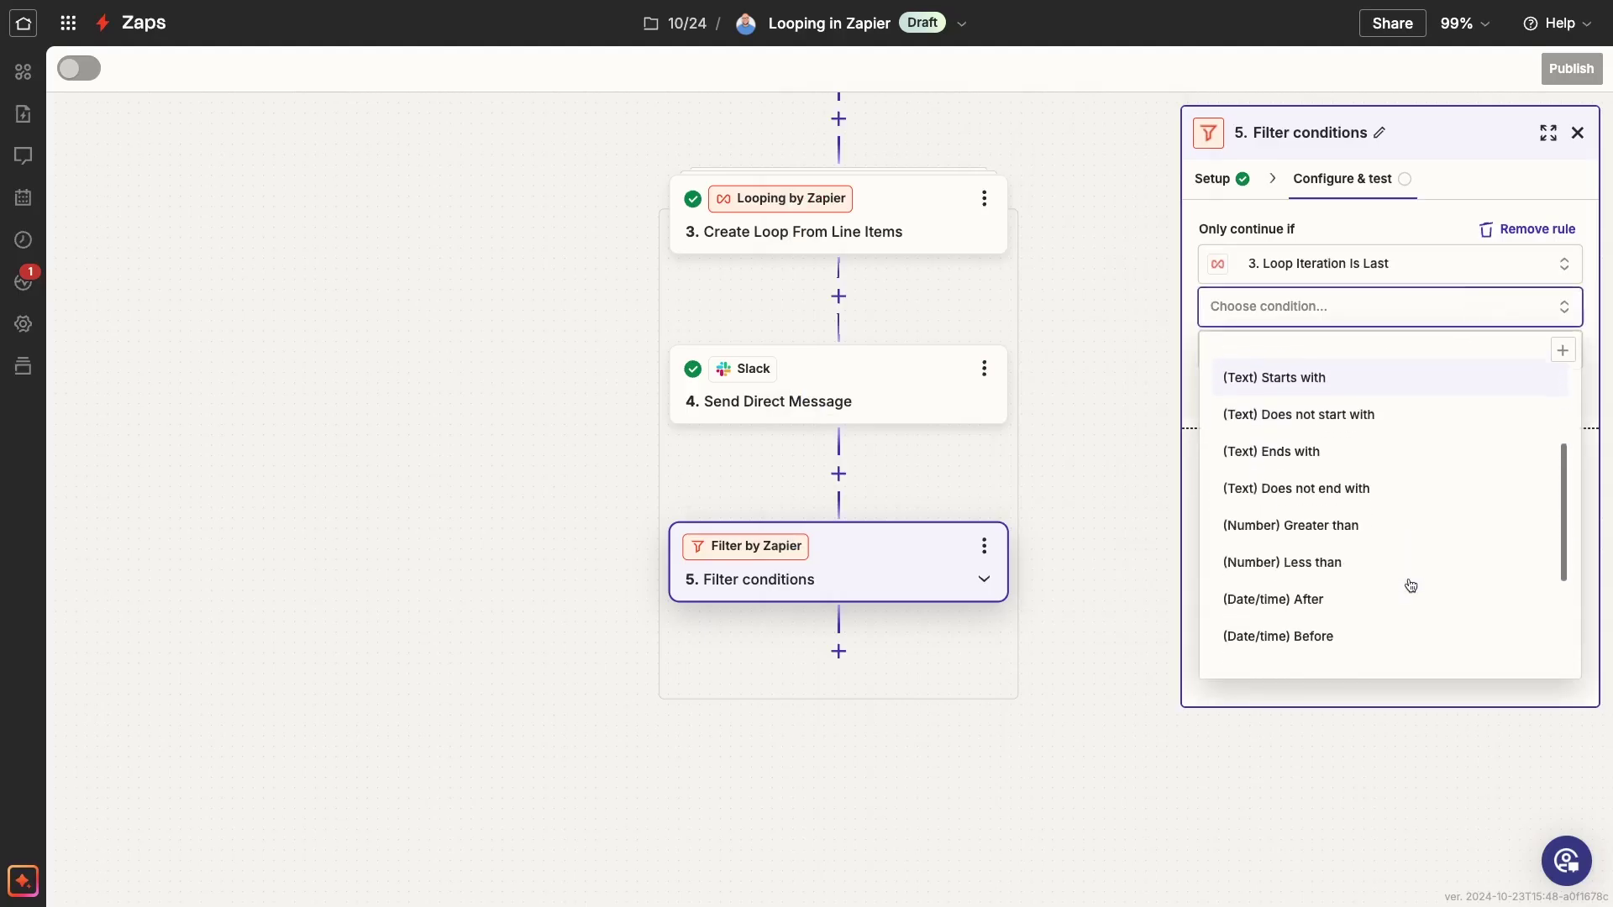
scroll(1411, 586, down, 1)
click(1379, 559)
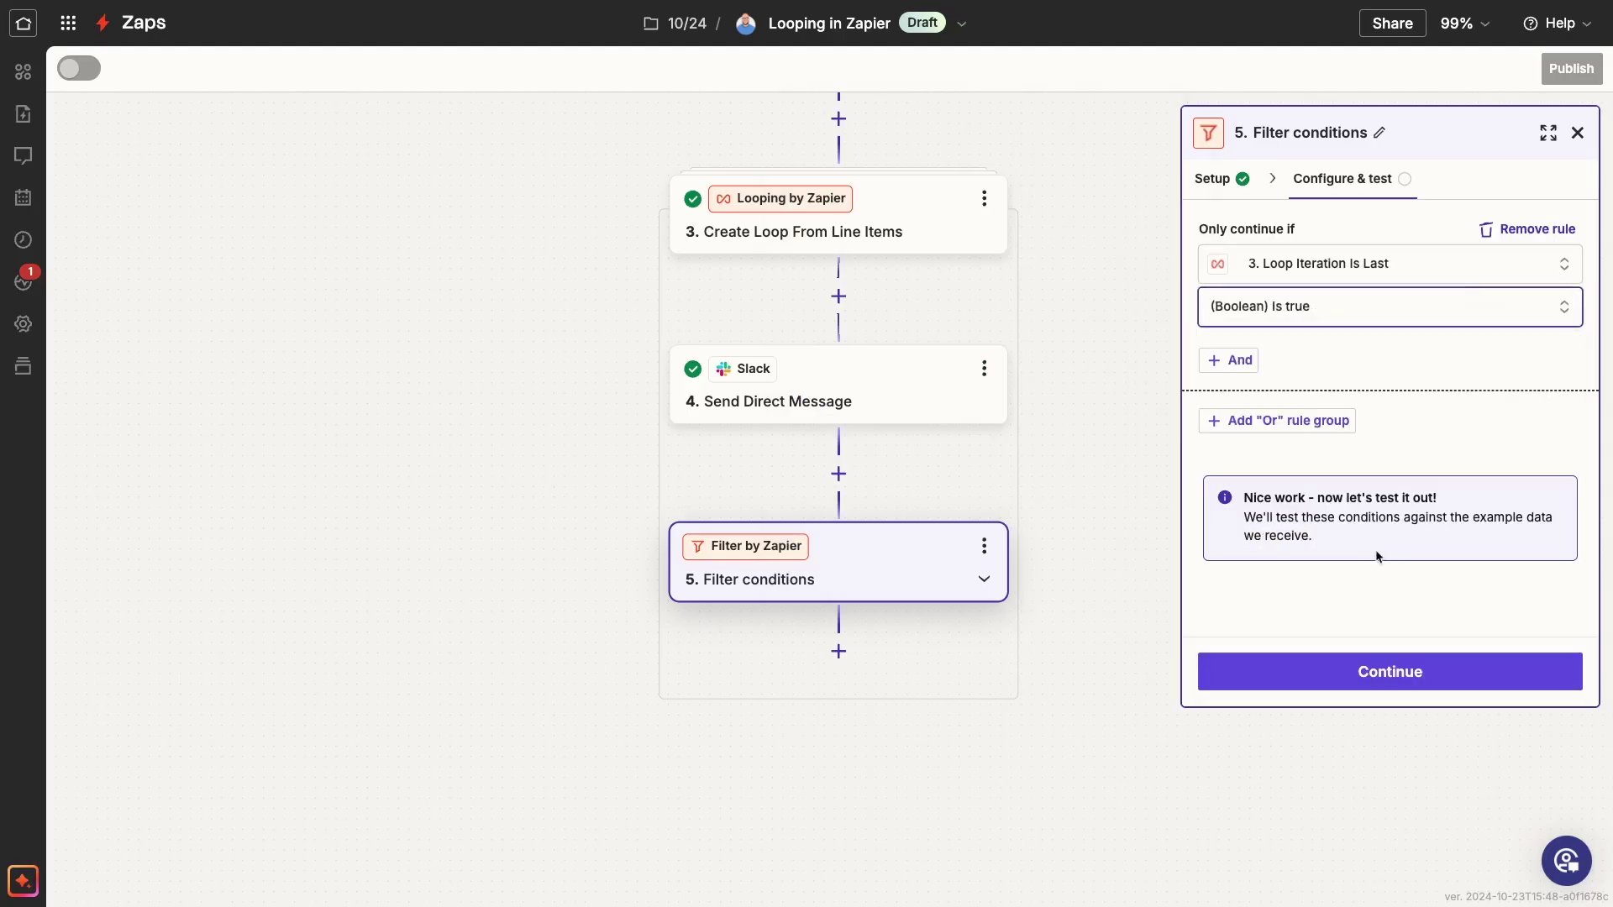
click(1391, 672)
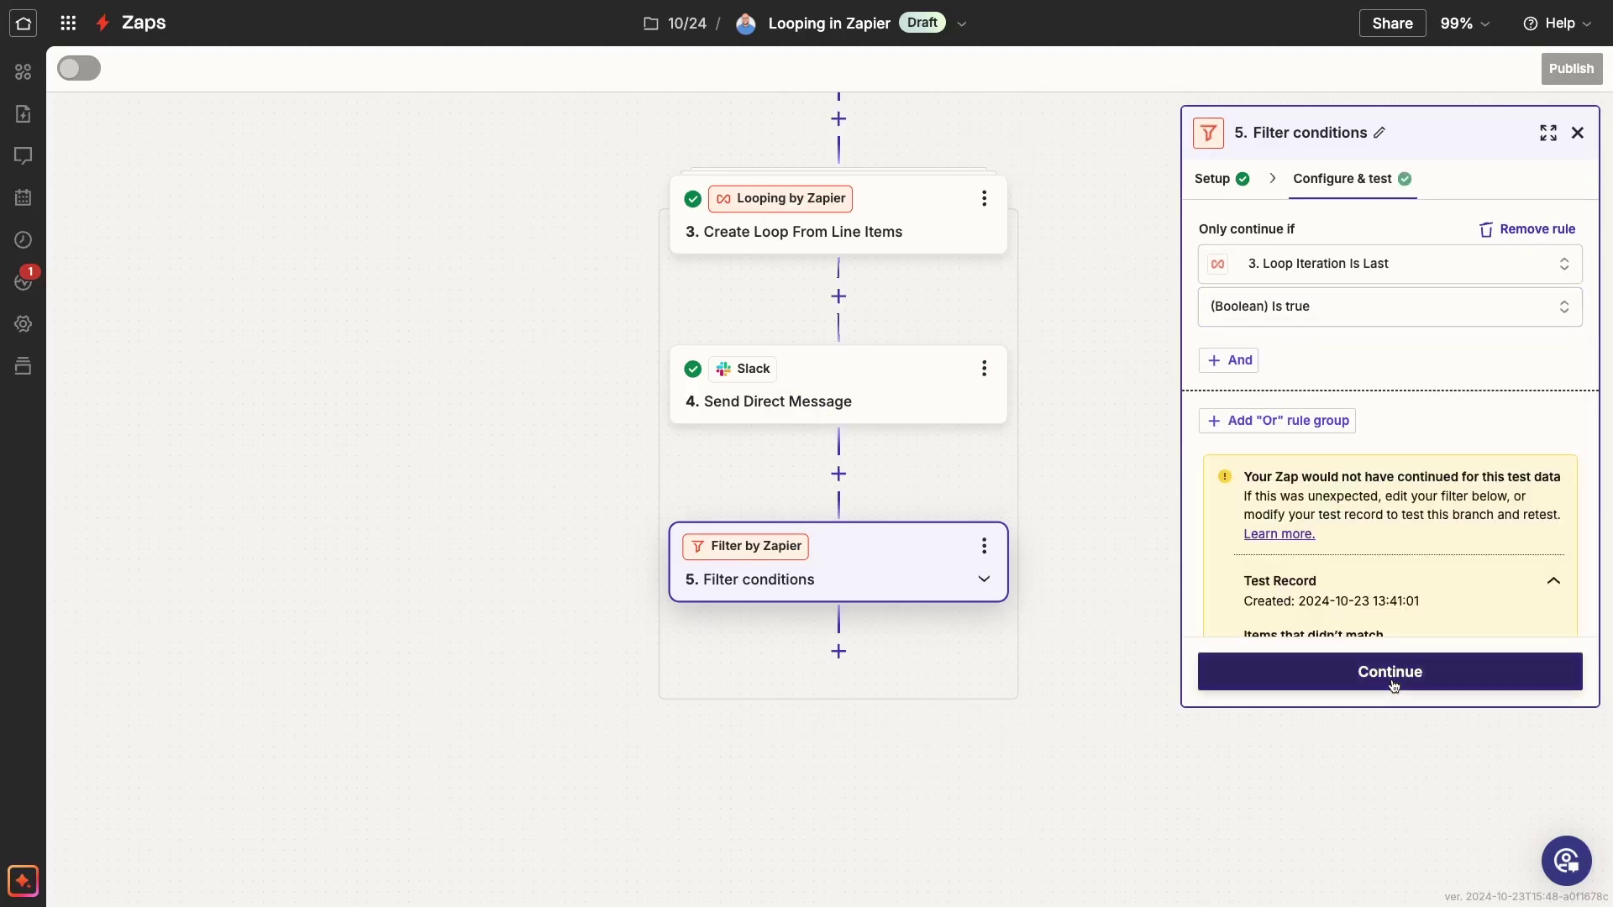
scroll(1398, 577, down, 3)
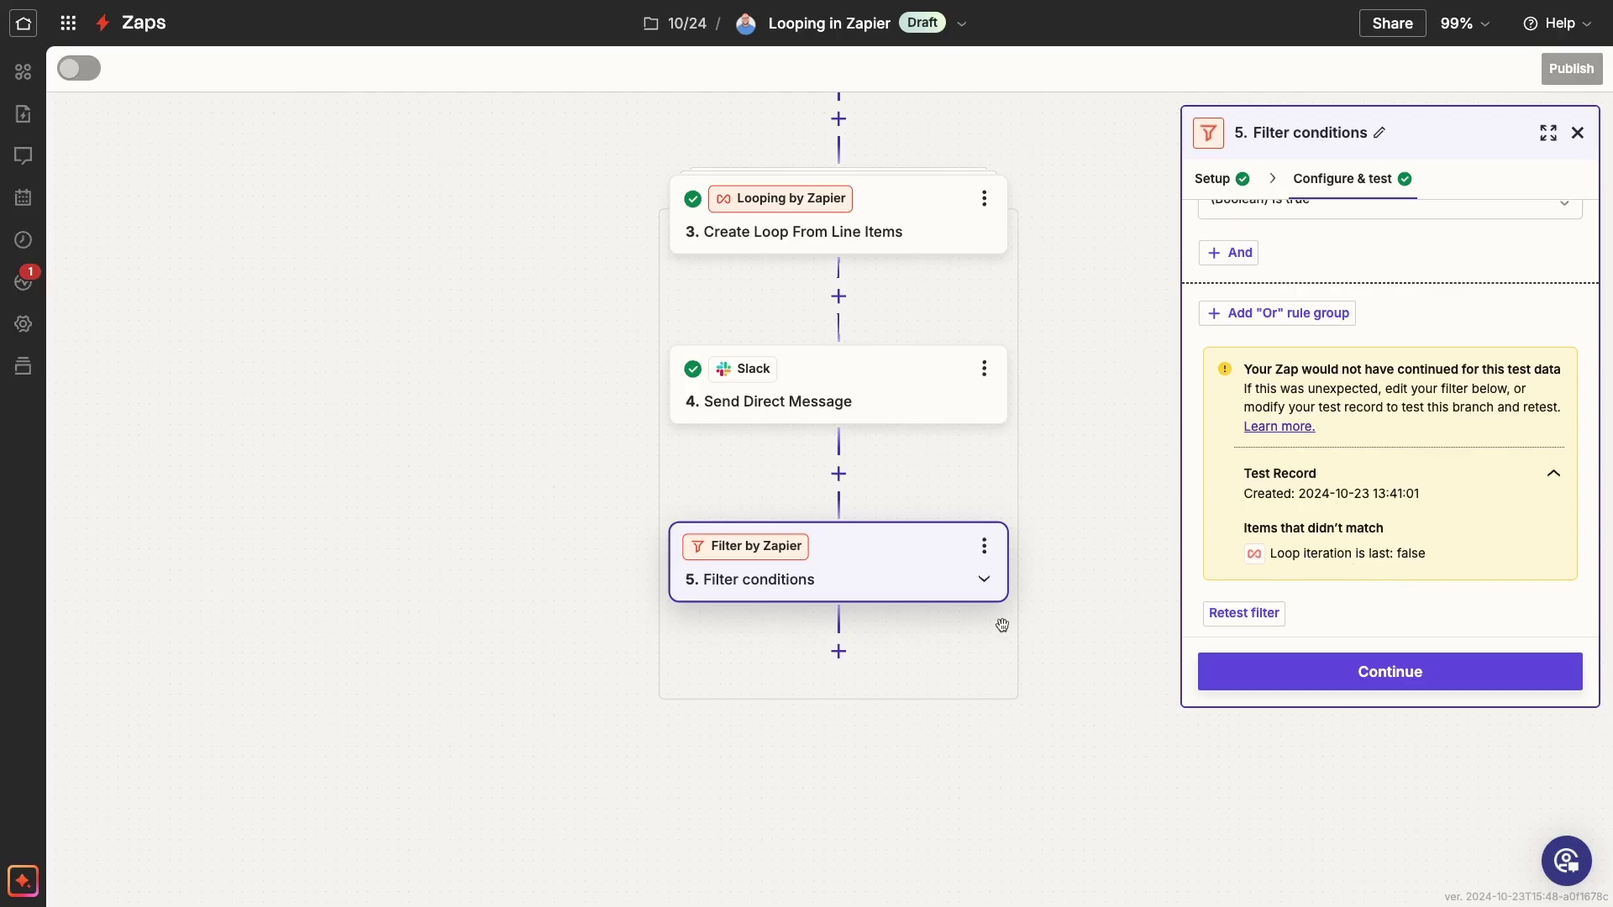
Add a Slack Send Channel Message step after the filter
click(839, 651)
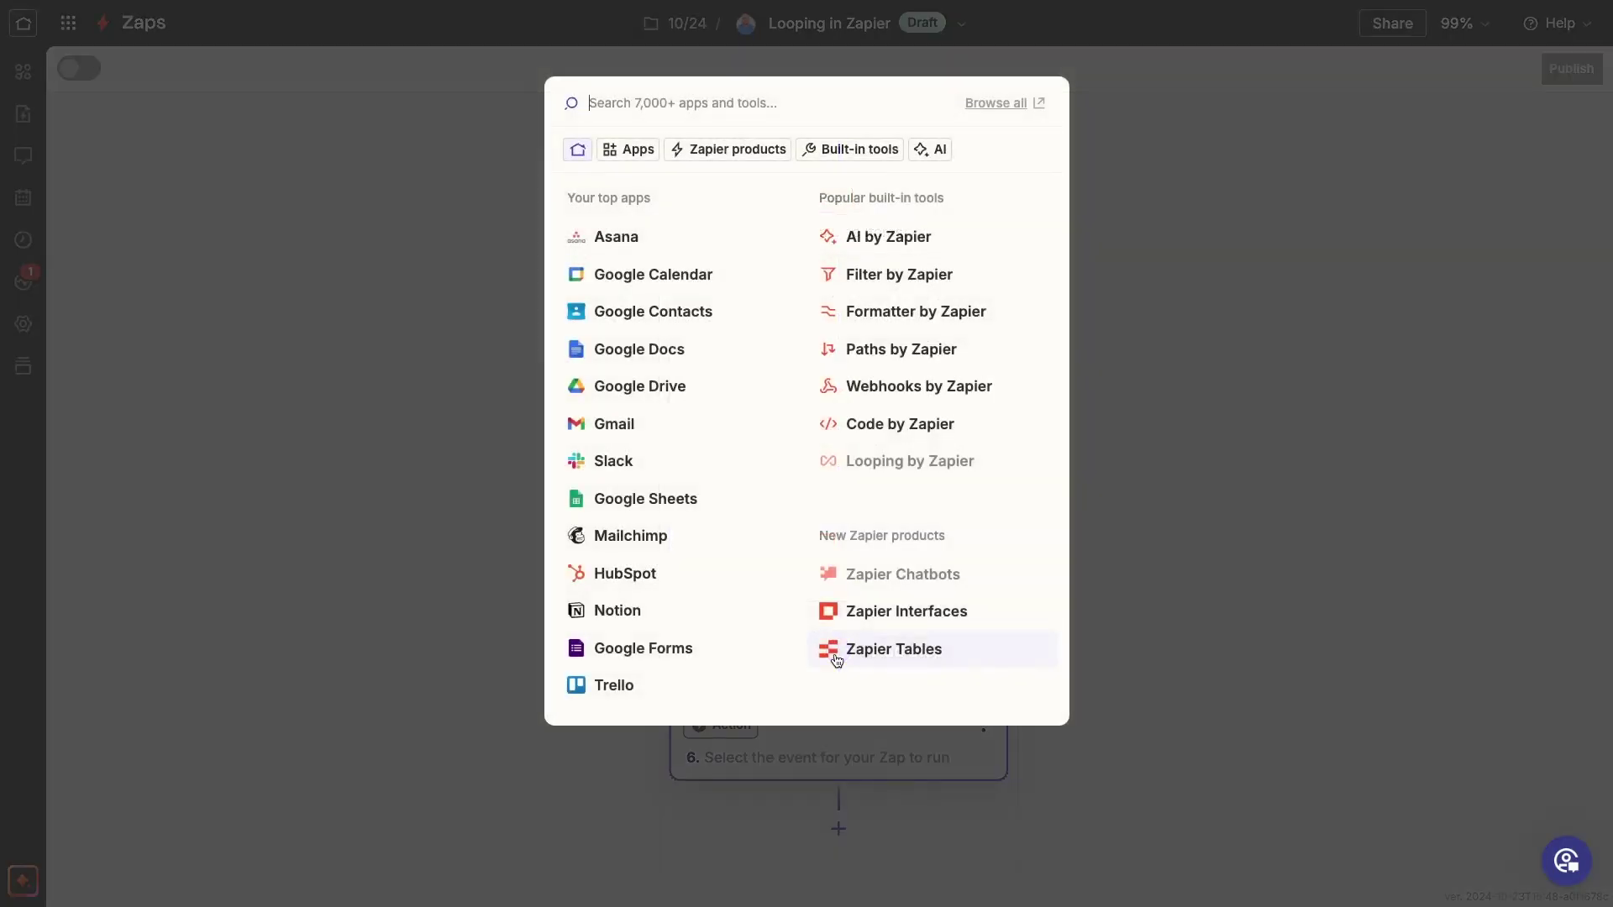
text(Slack)
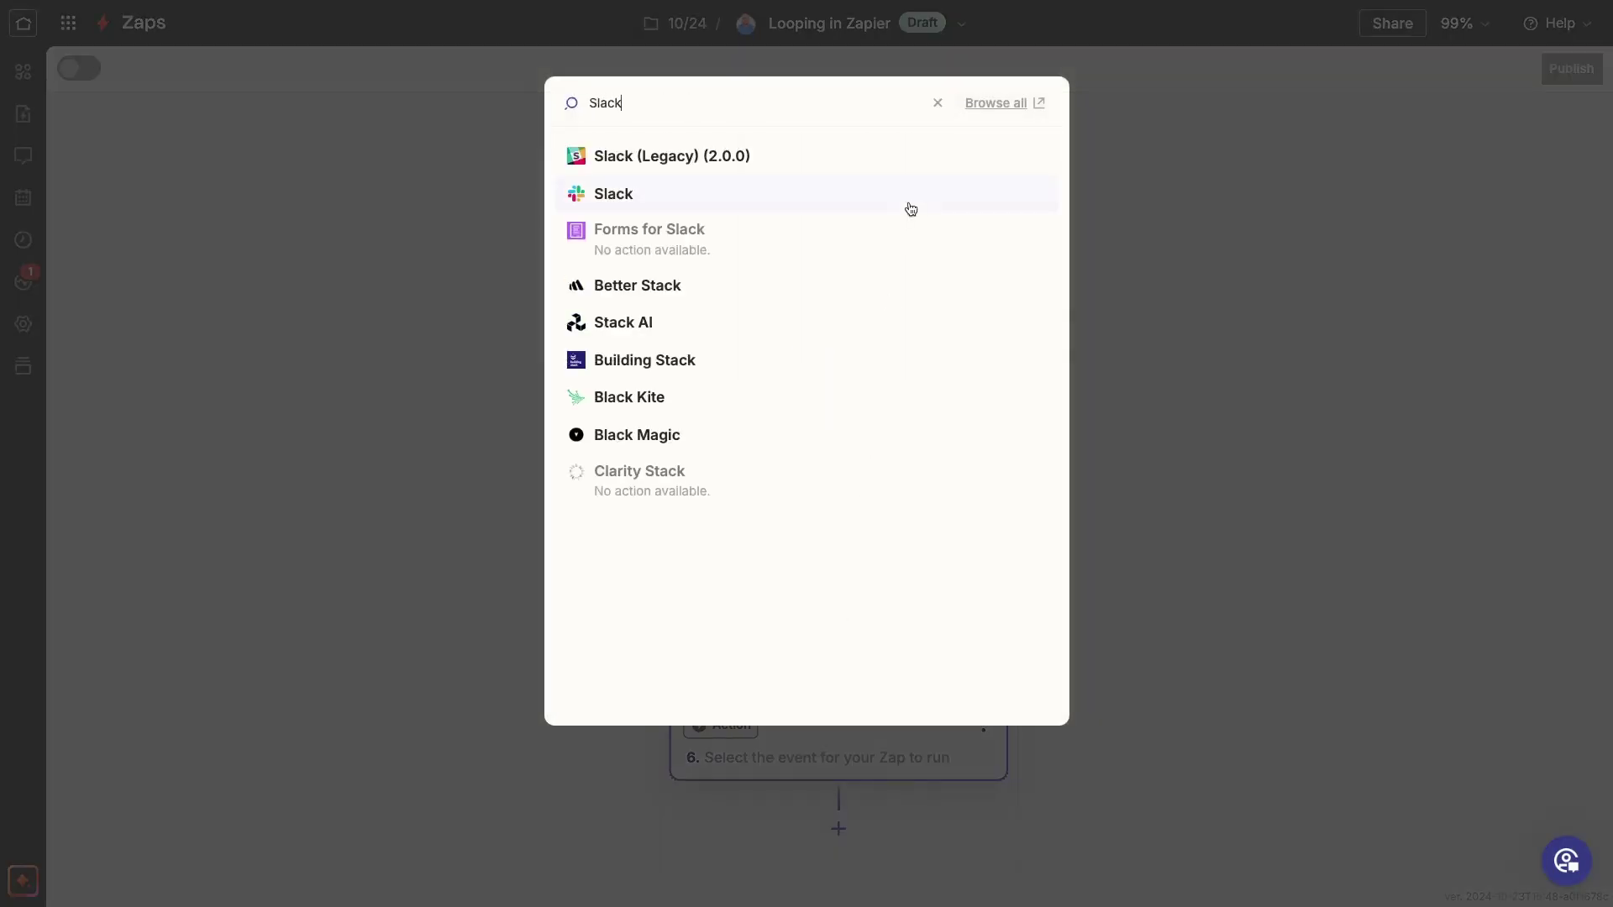
click(911, 209)
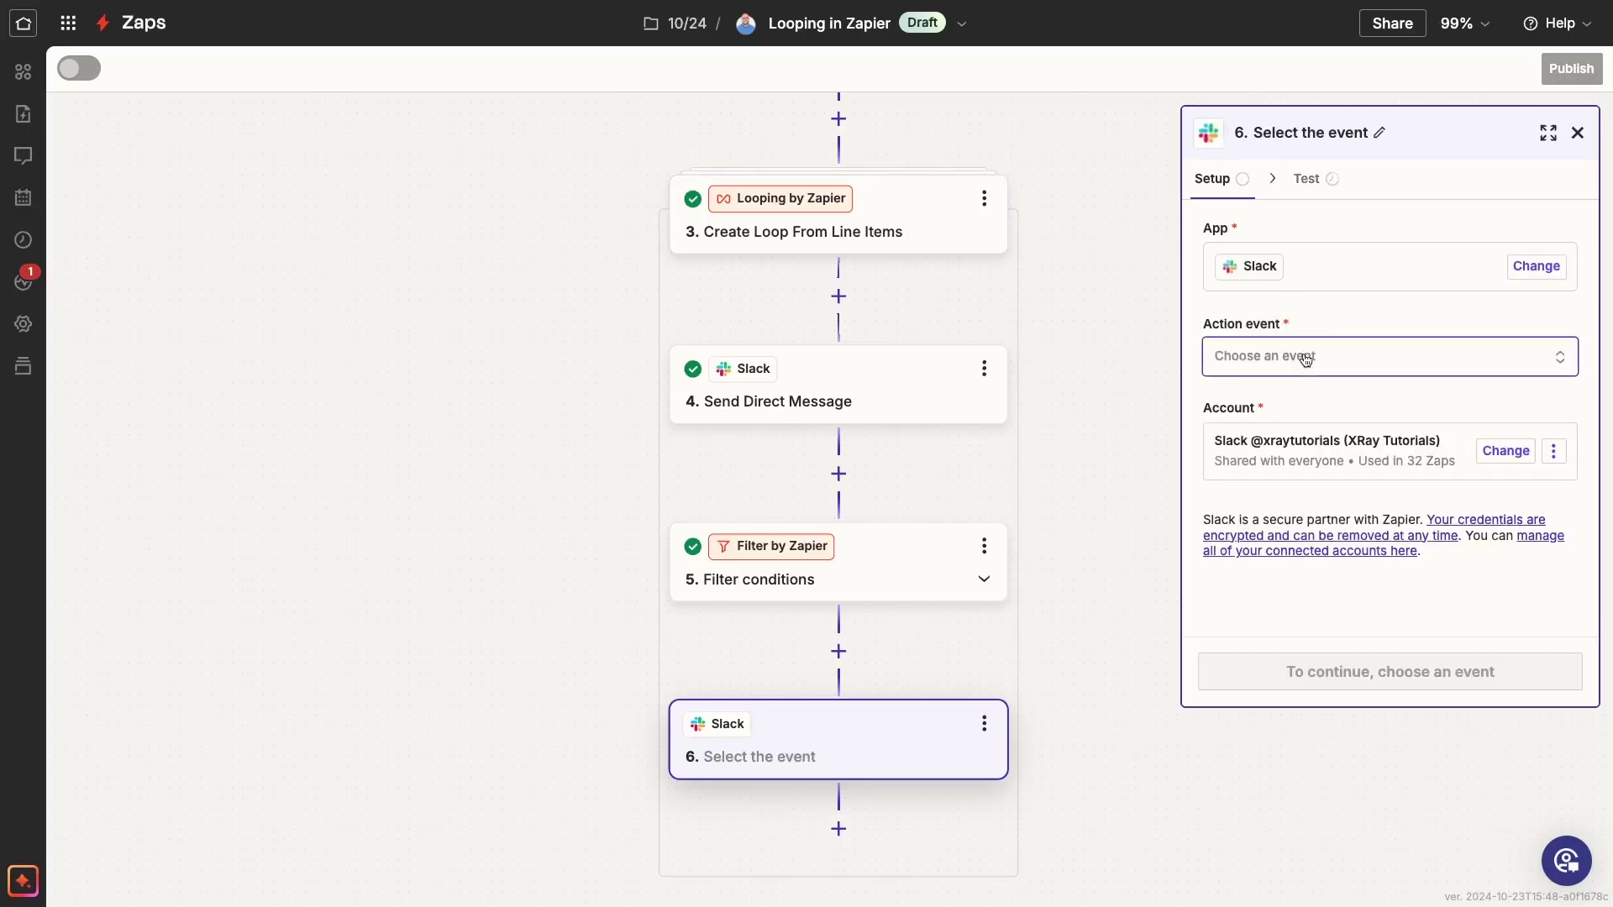
click(1305, 357)
scroll(1047, 544, down, 10)
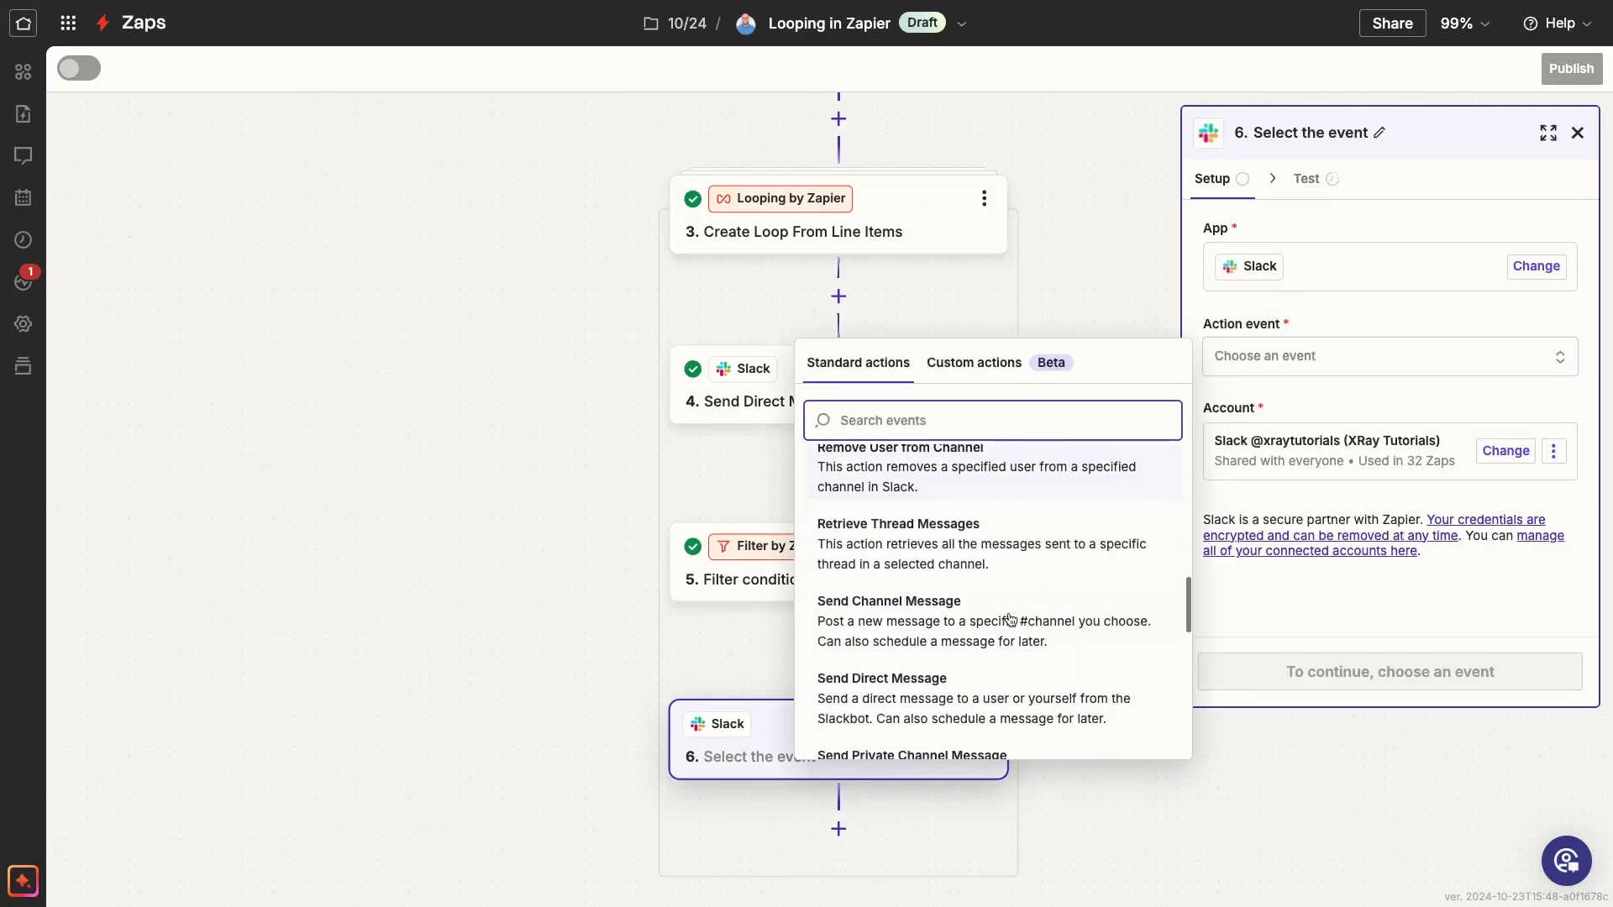
click(1010, 620)
click(1348, 667)
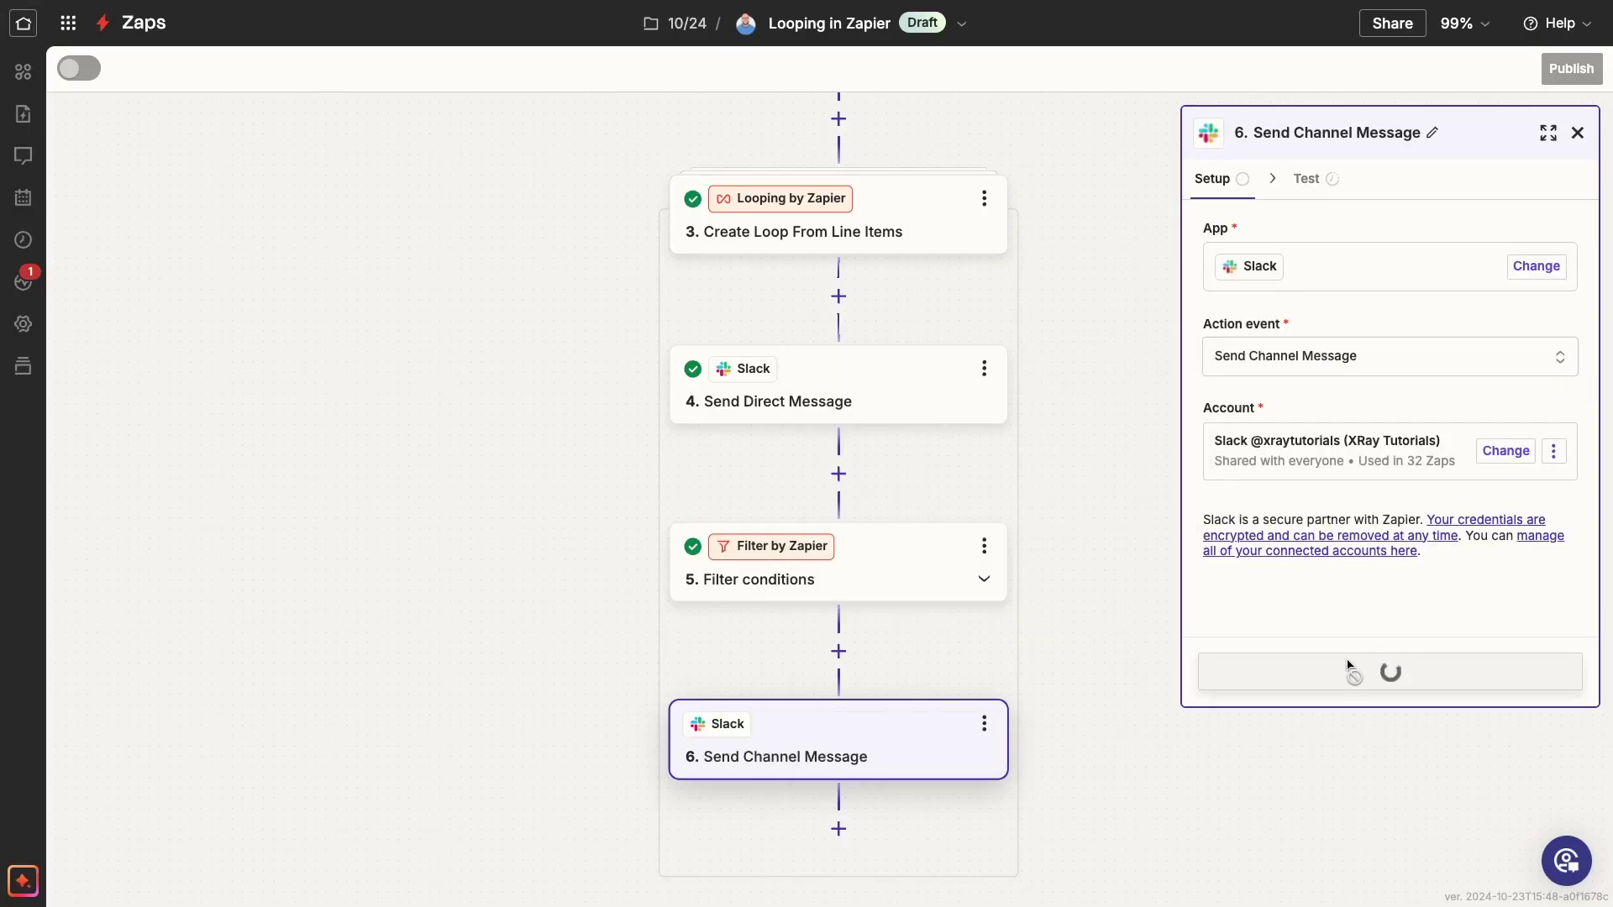
Post to the tutorials channel: 'Task reminders were sent to the following people:' plus Records Fields Name
click(1378, 357)
text(tu)
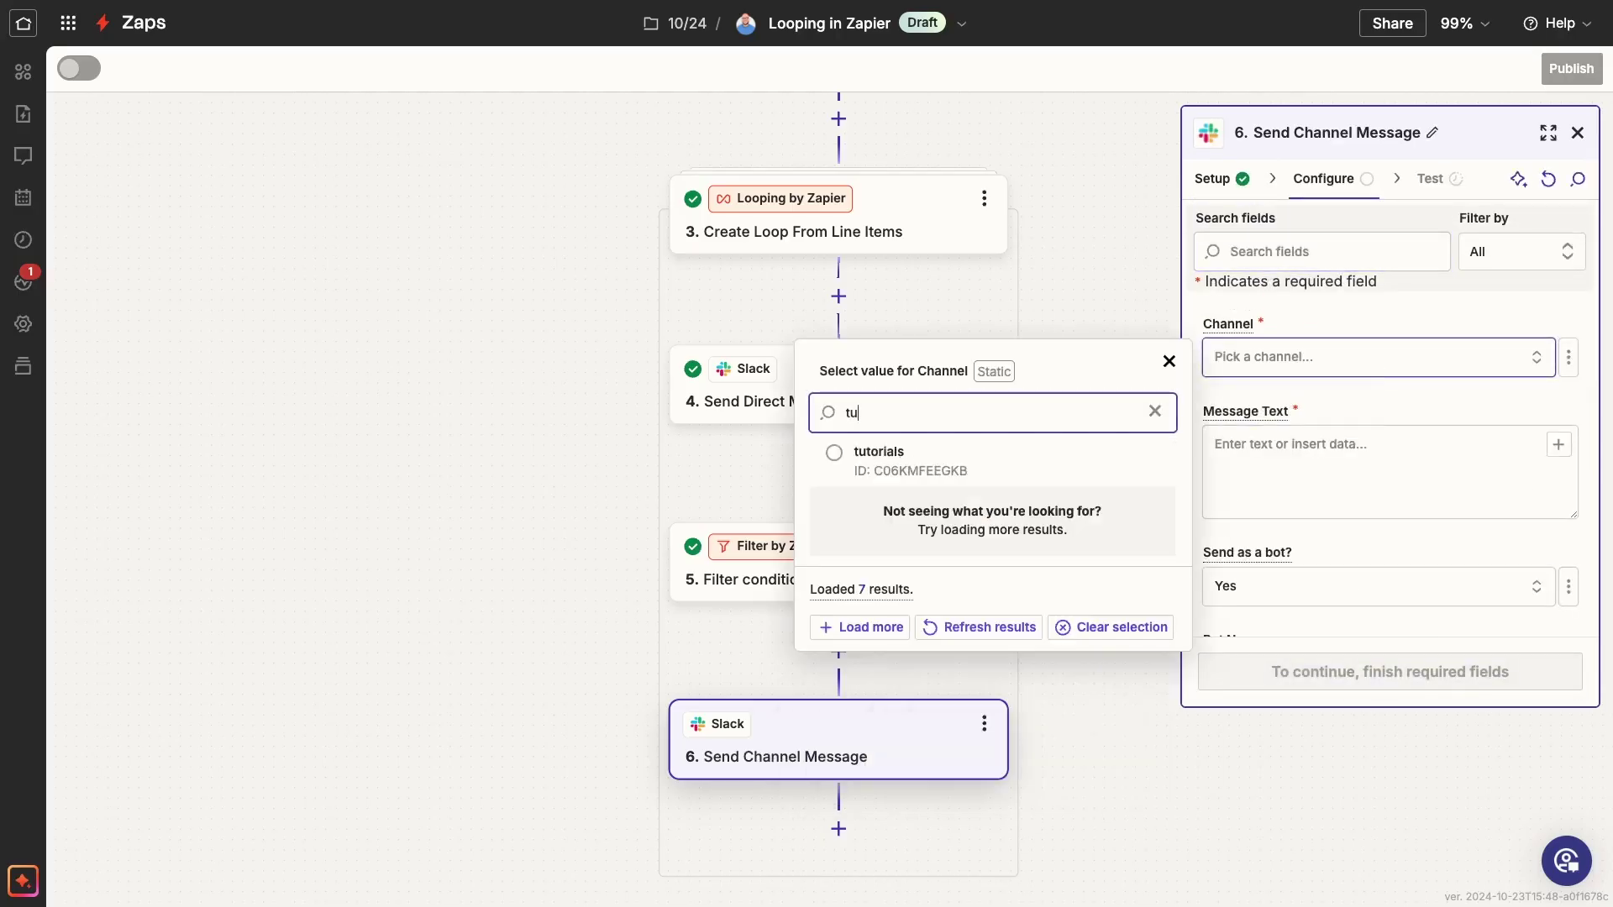
text(torial)
click(1132, 451)
click(1352, 495)
text(Task reminders were sent to the following people:)
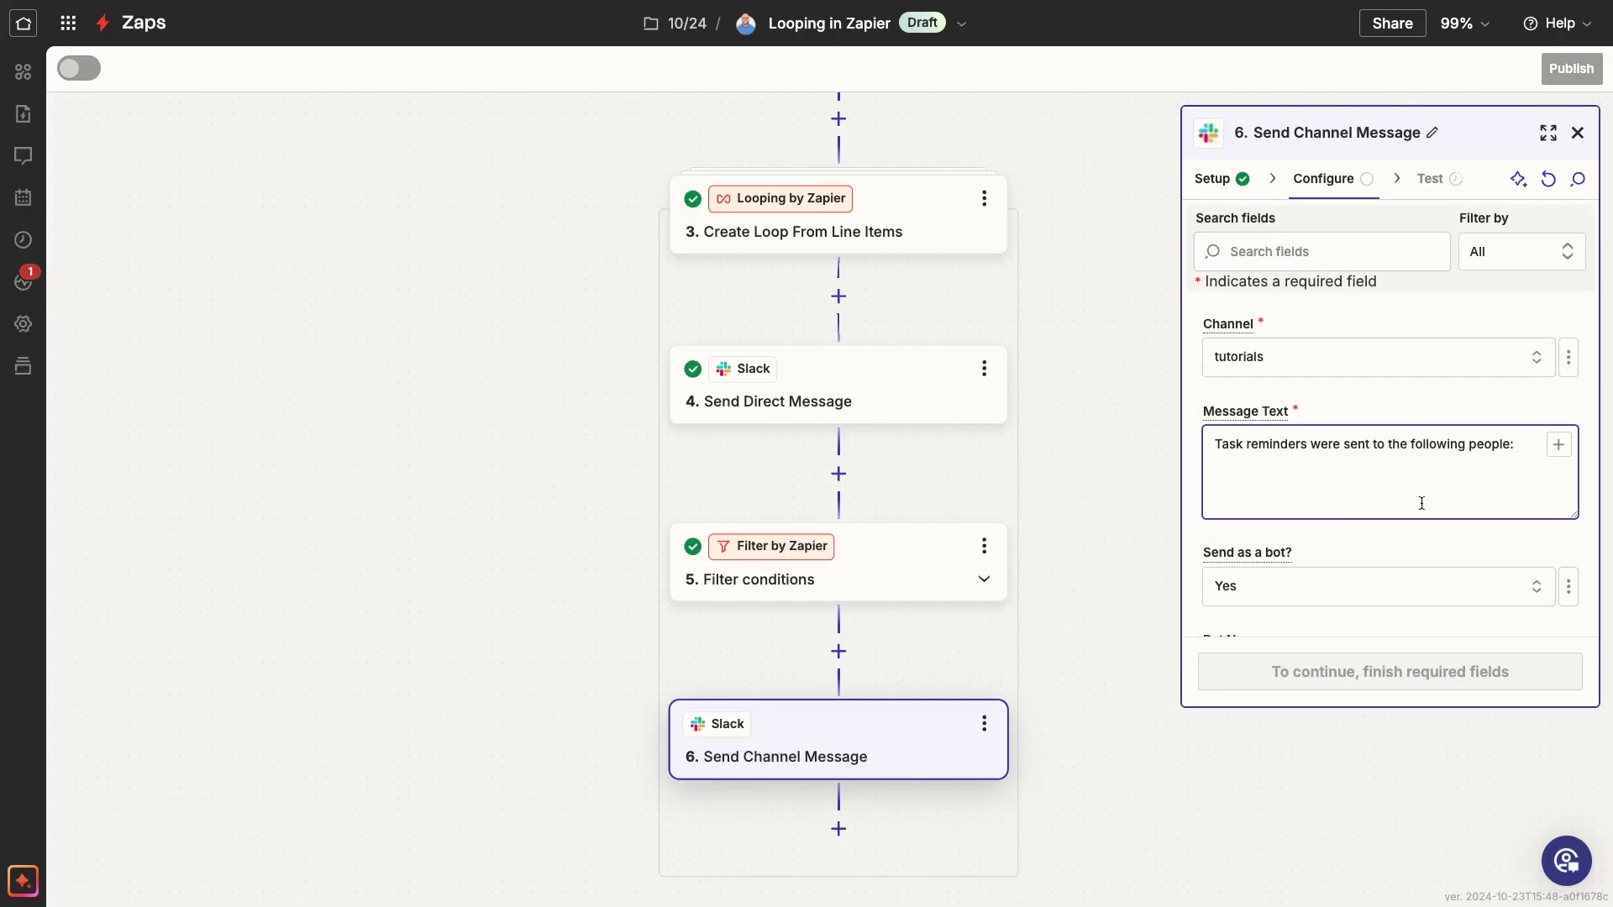
click(1558, 444)
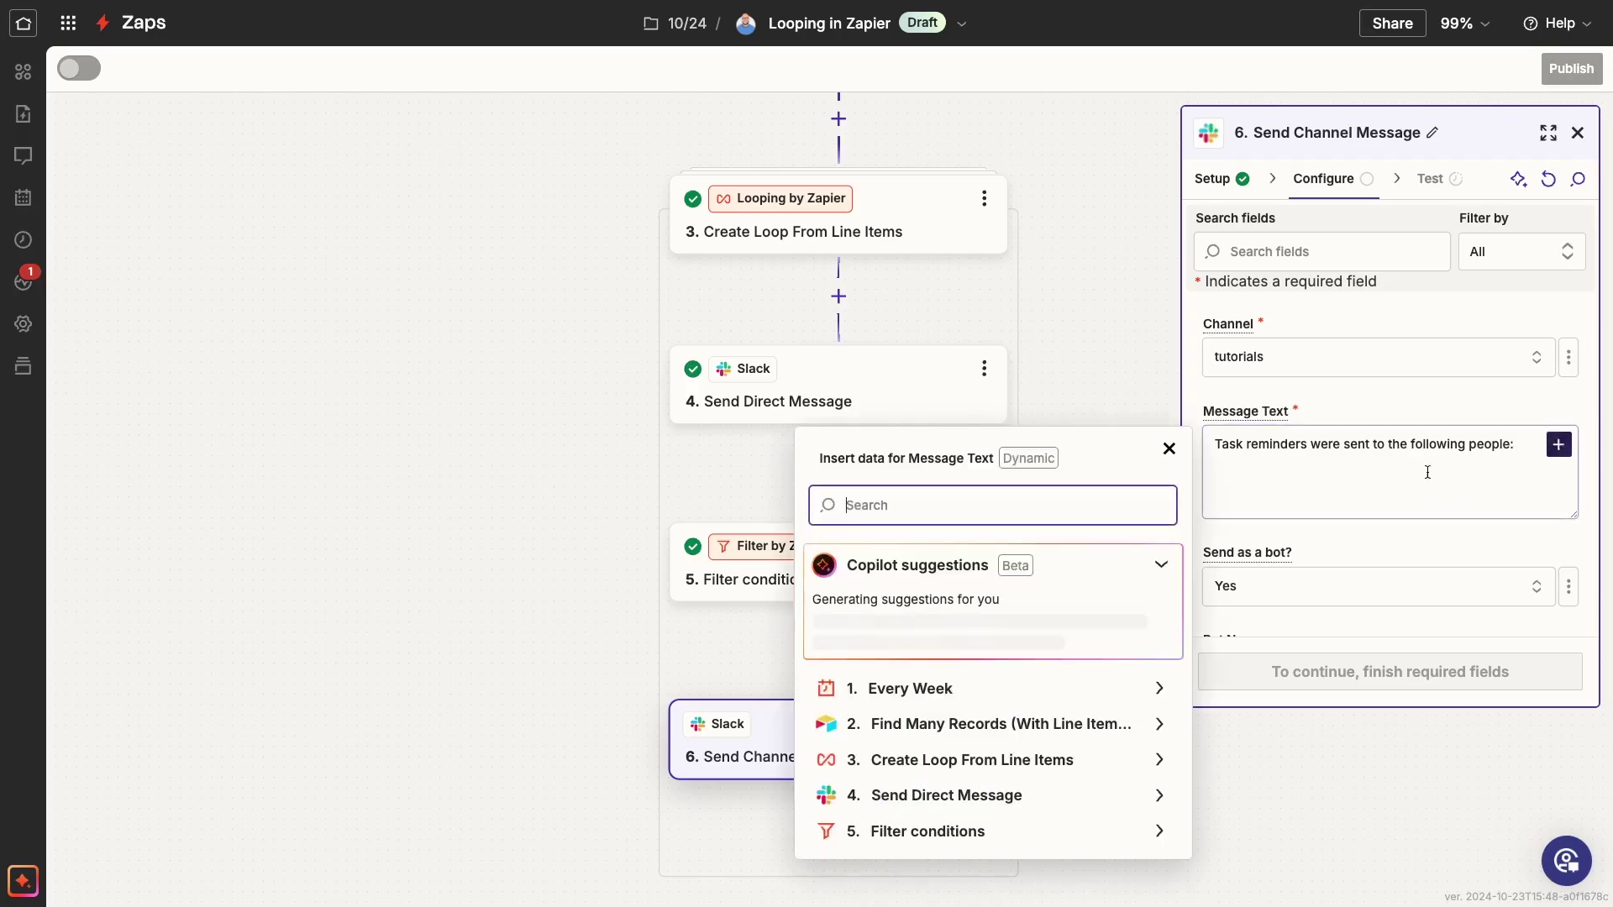
click(1085, 725)
click(1015, 581)
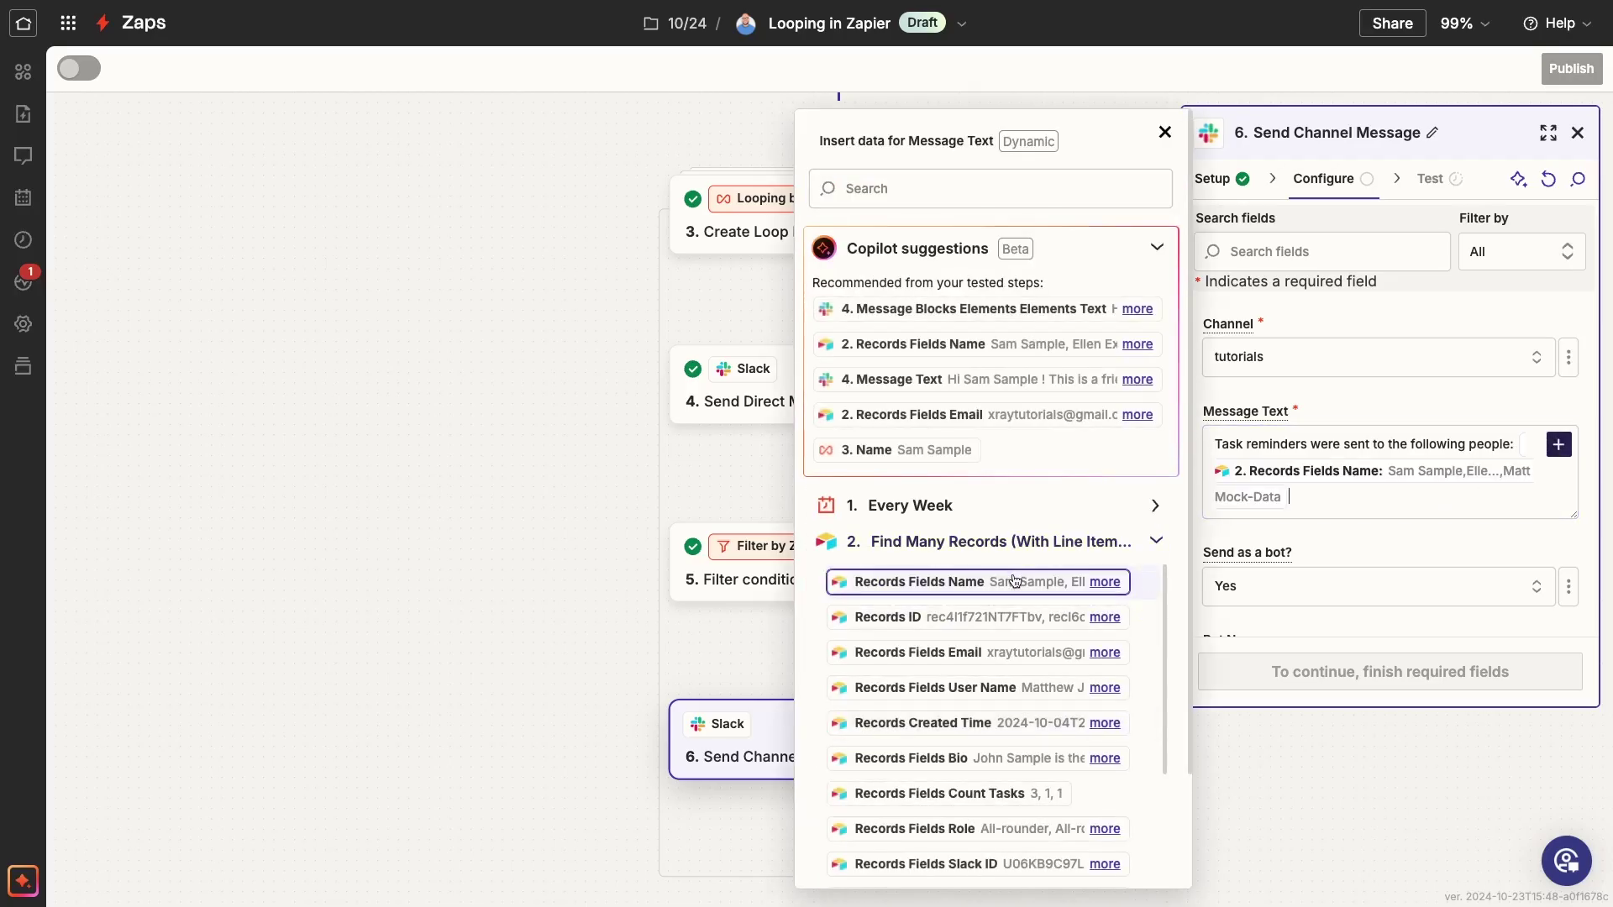
scroll(1331, 582, down, 1)
scroll(1331, 583, down, 1)
Set bot name 'Tony Taskmaker' and icon :robot_face:, then send a test channel message
click(1310, 512)
text(Tony Taskmaker)
click(1284, 584)
text(:robot_face:)
click(1269, 668)
click(1298, 674)
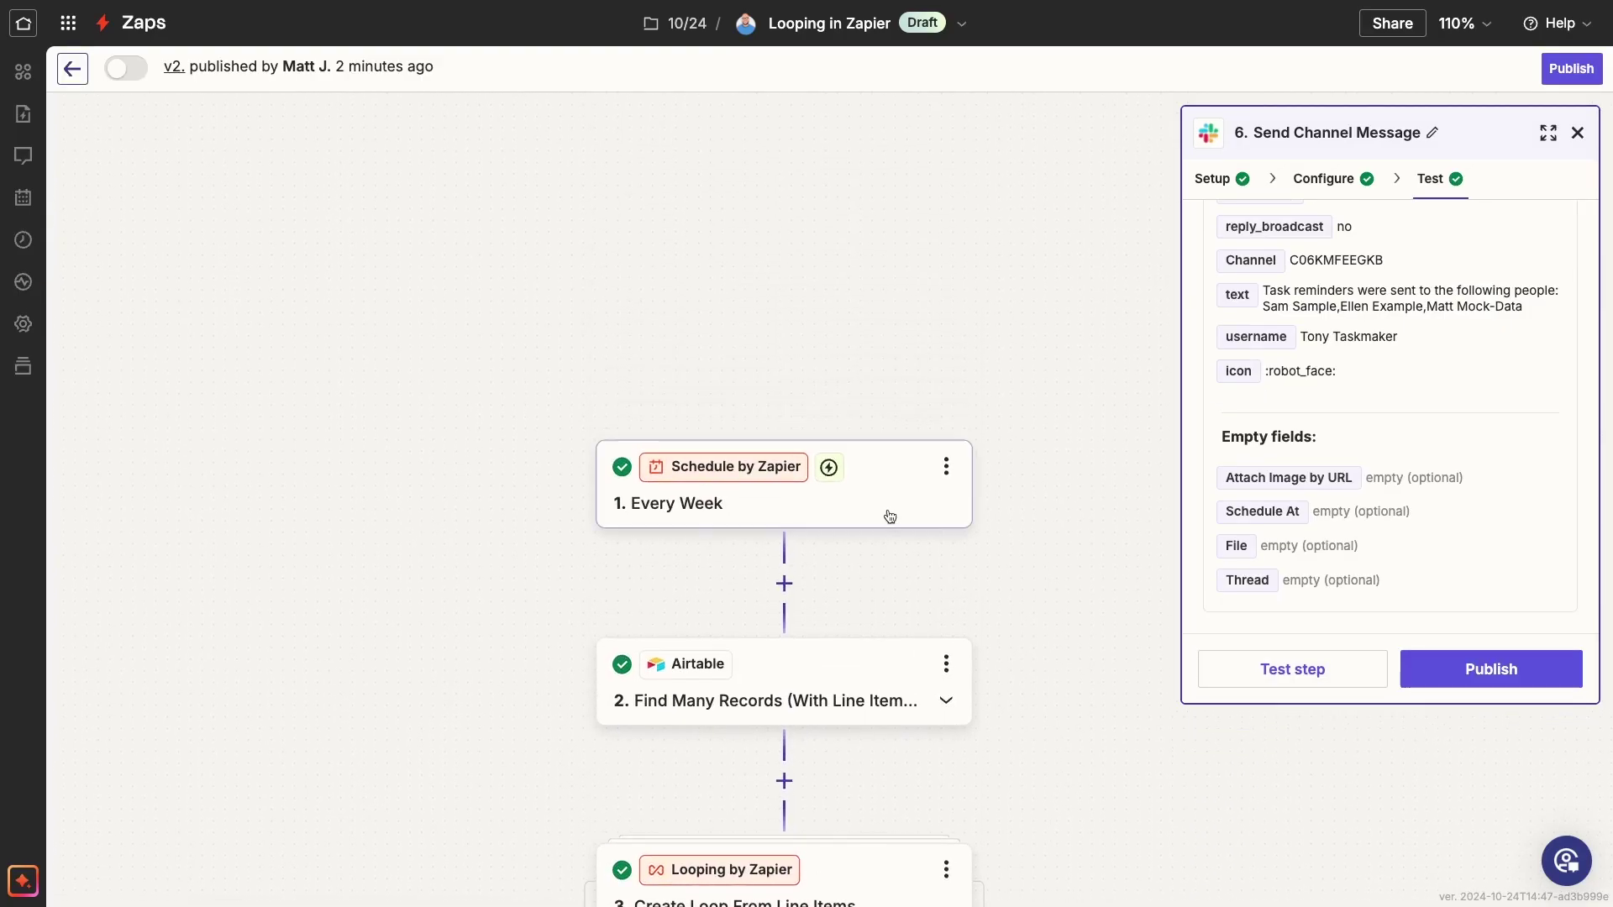
Change the weekly schedule trigger to run on Wednesday at 4:30 PM
click(889, 516)
click(1315, 179)
click(1307, 395)
text(we)
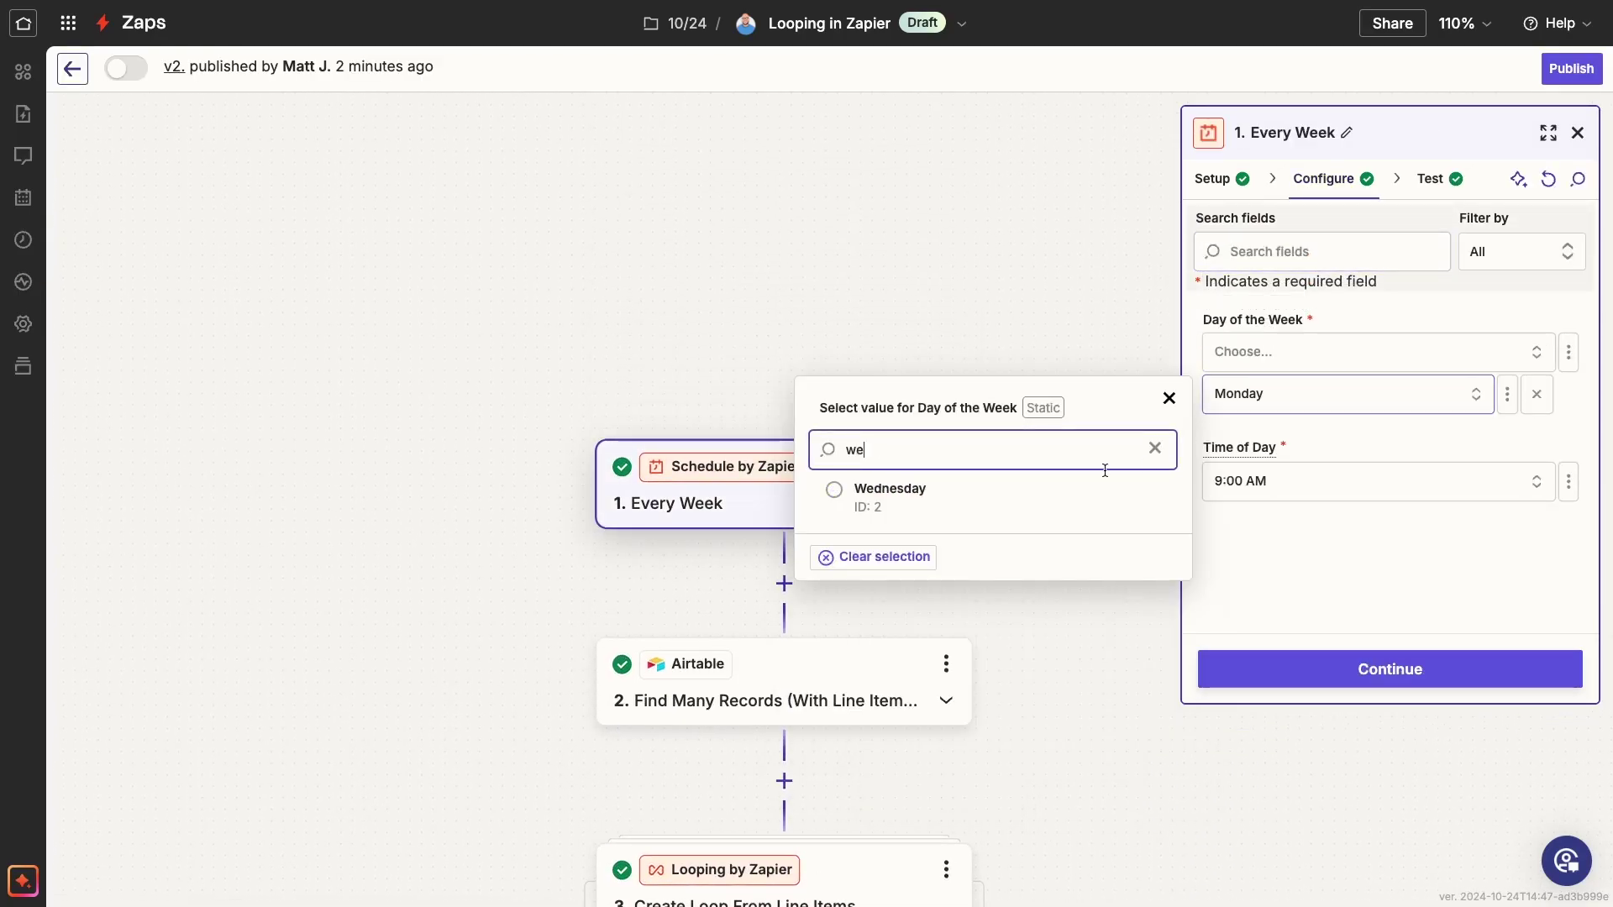
click(1057, 492)
click(1303, 495)
text(4:3)
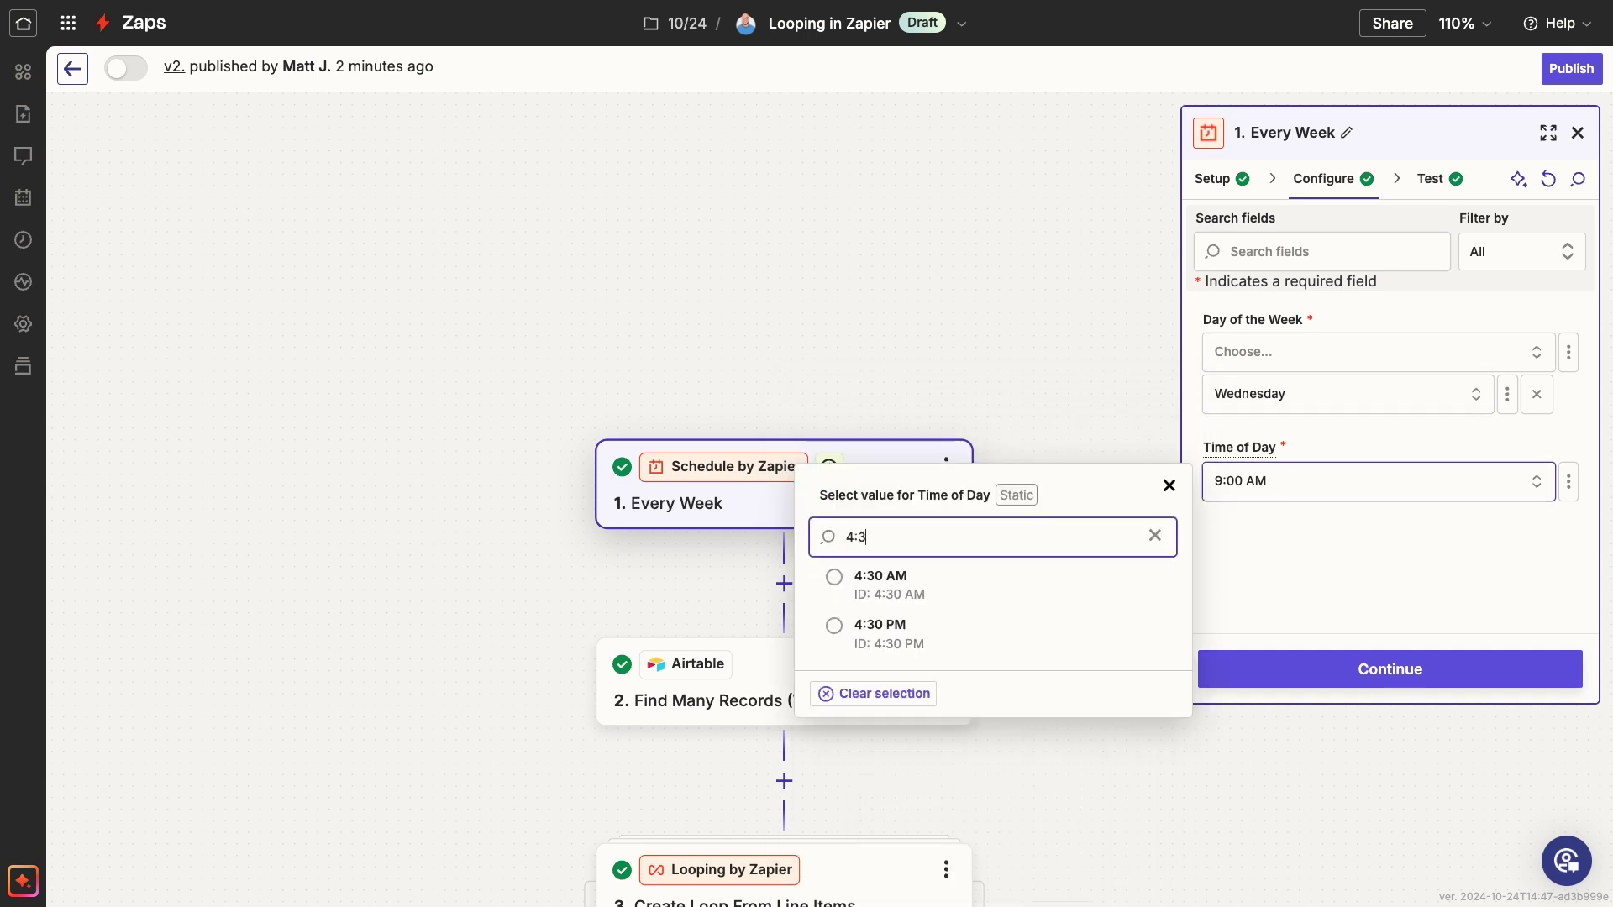
click(1050, 629)
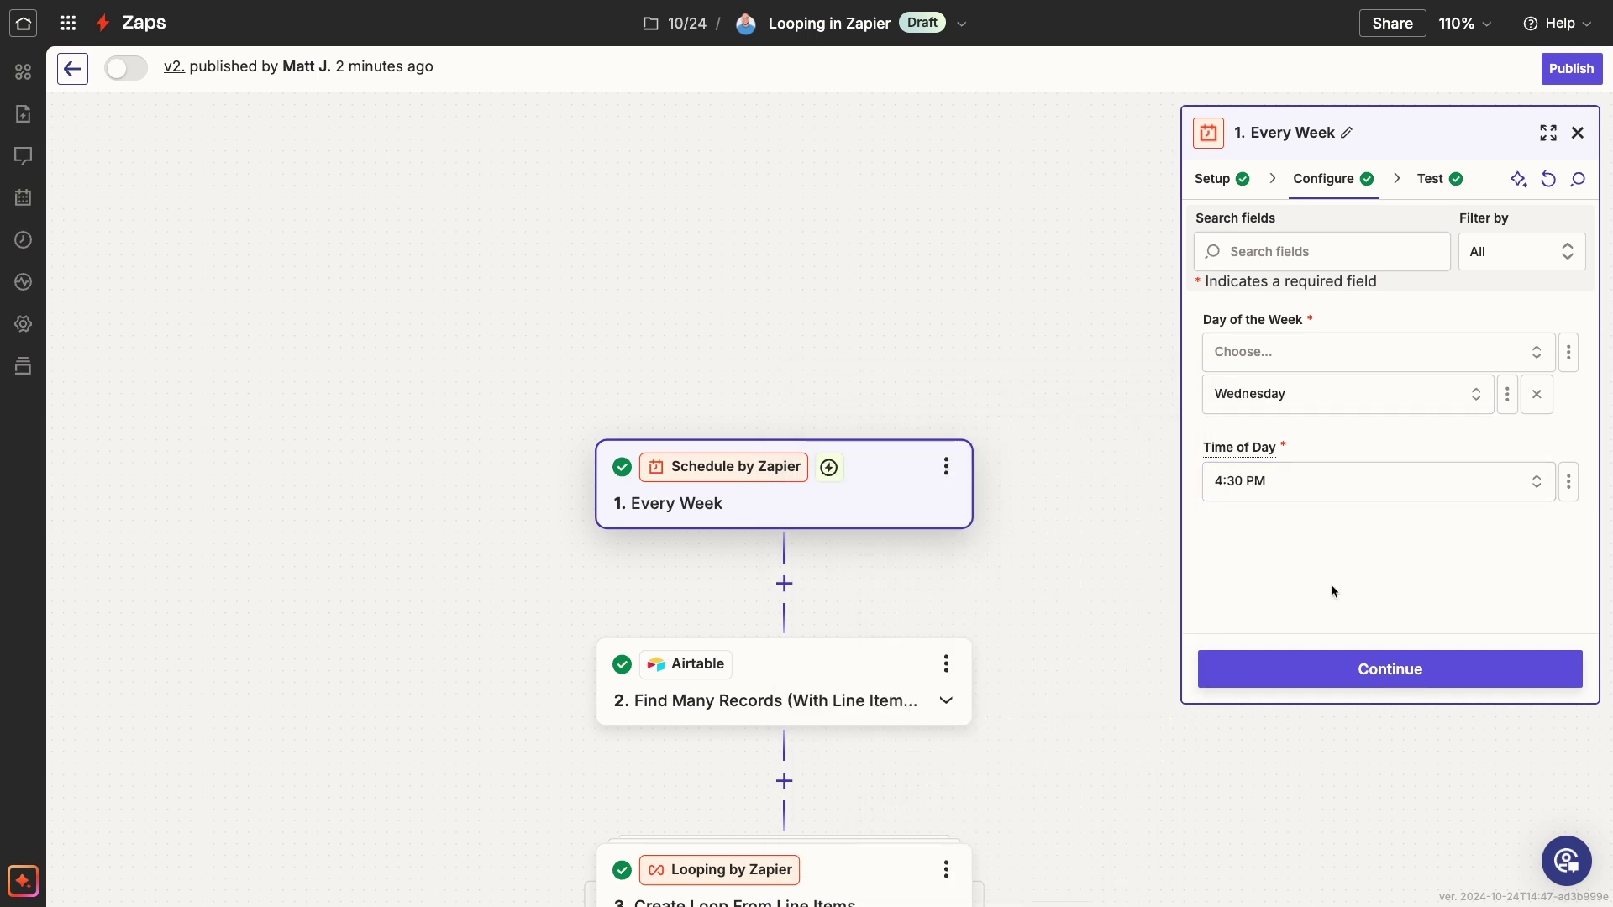
Test the updated trigger and publish the Zap as a new version
click(1328, 670)
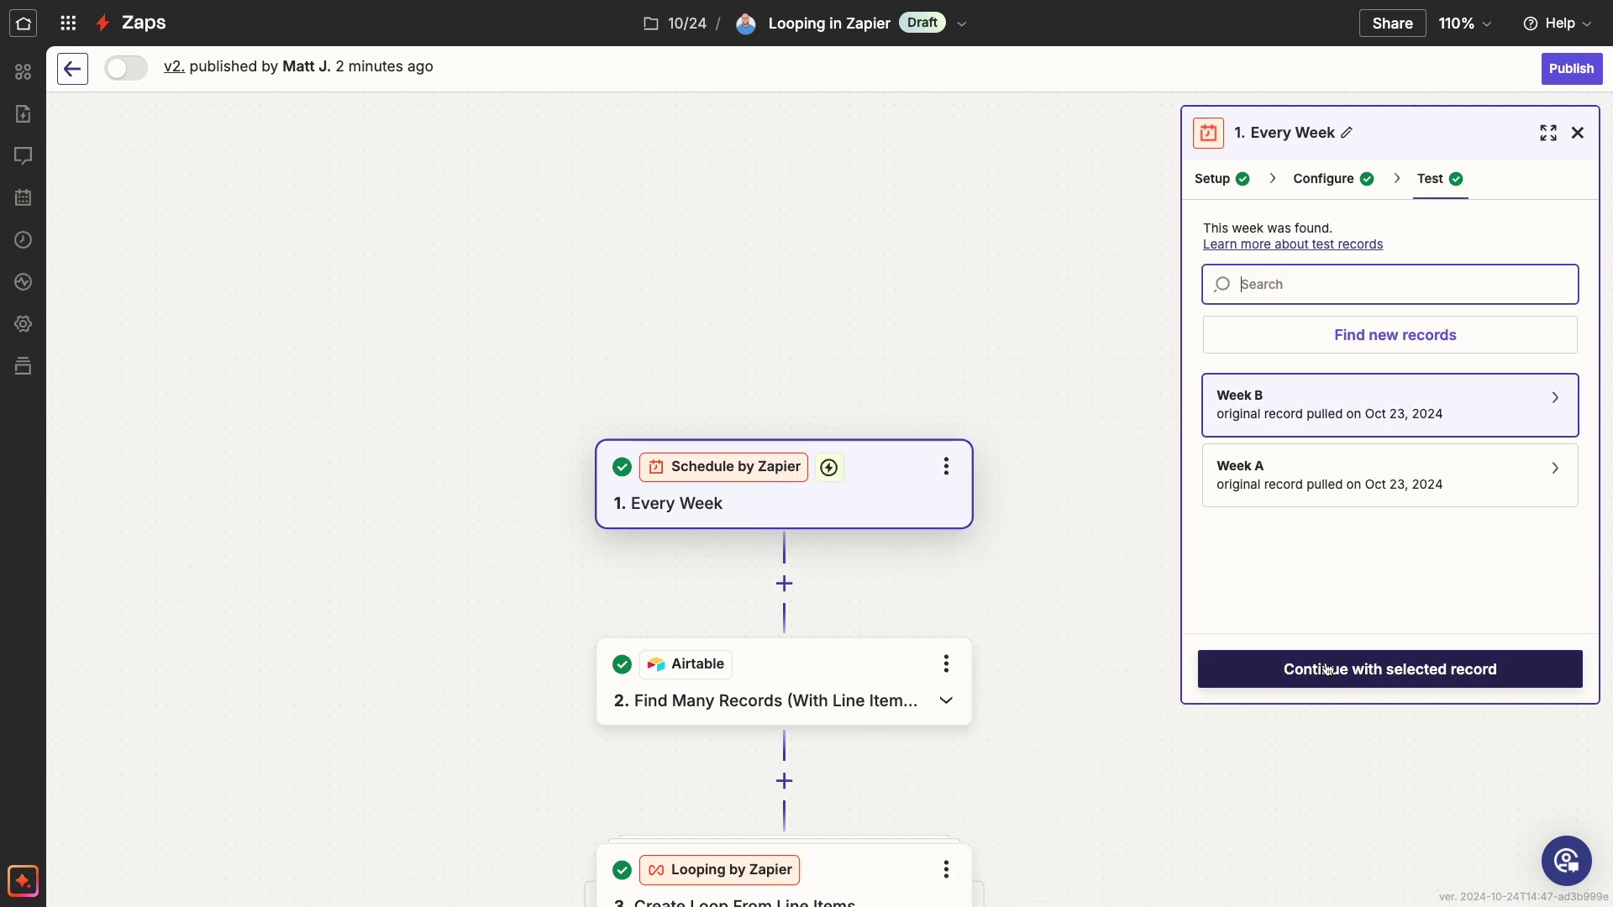
click(1328, 670)
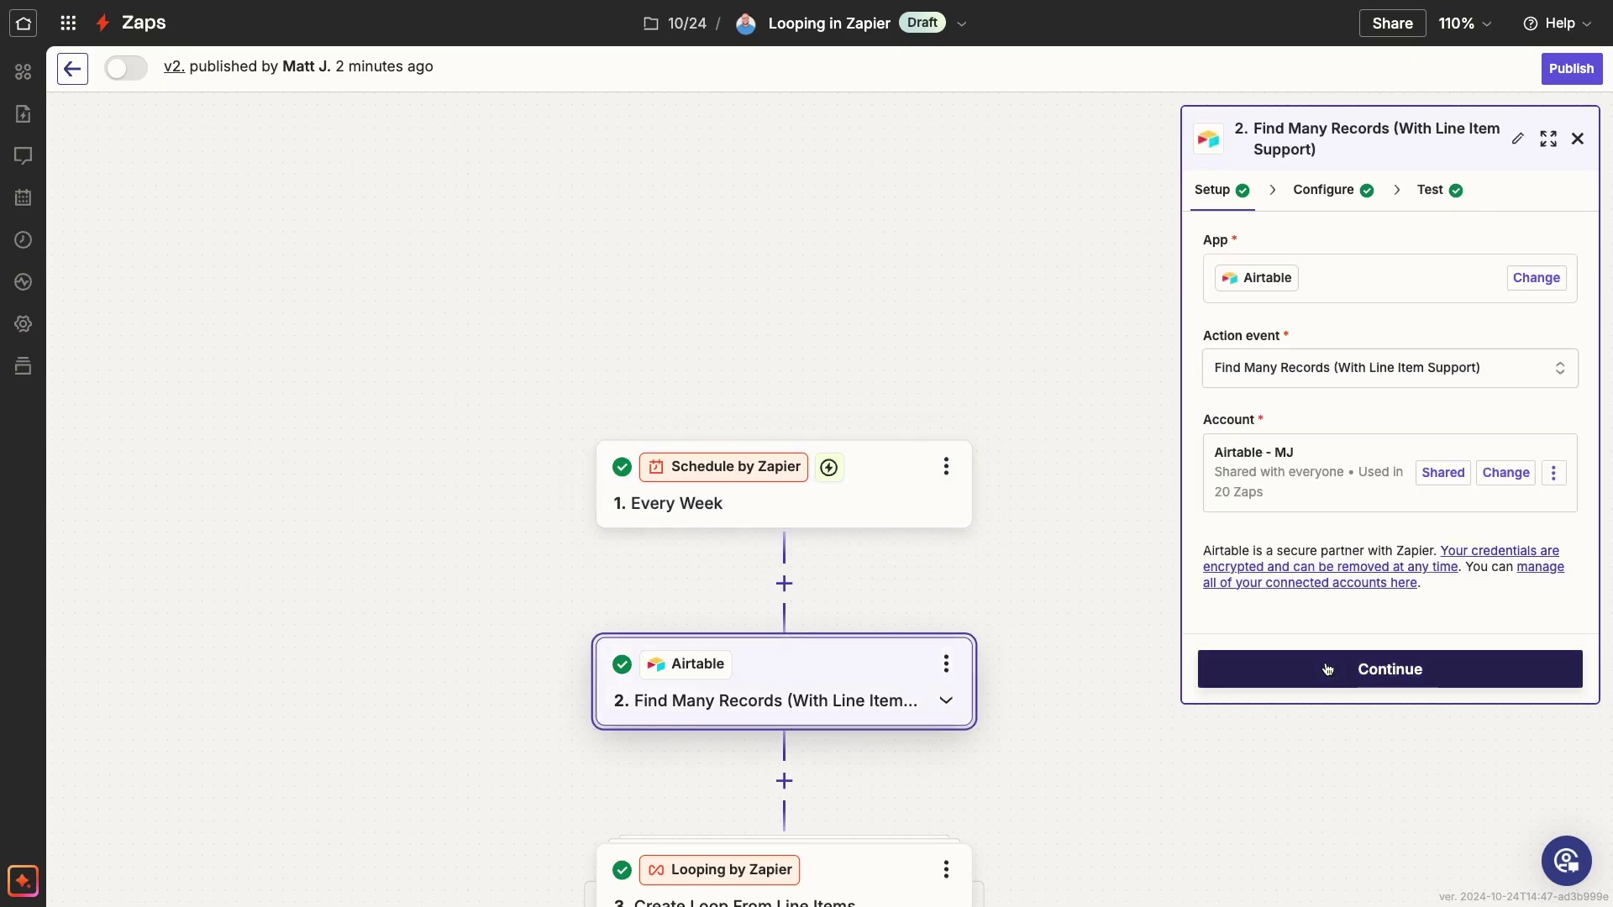
click(1561, 74)
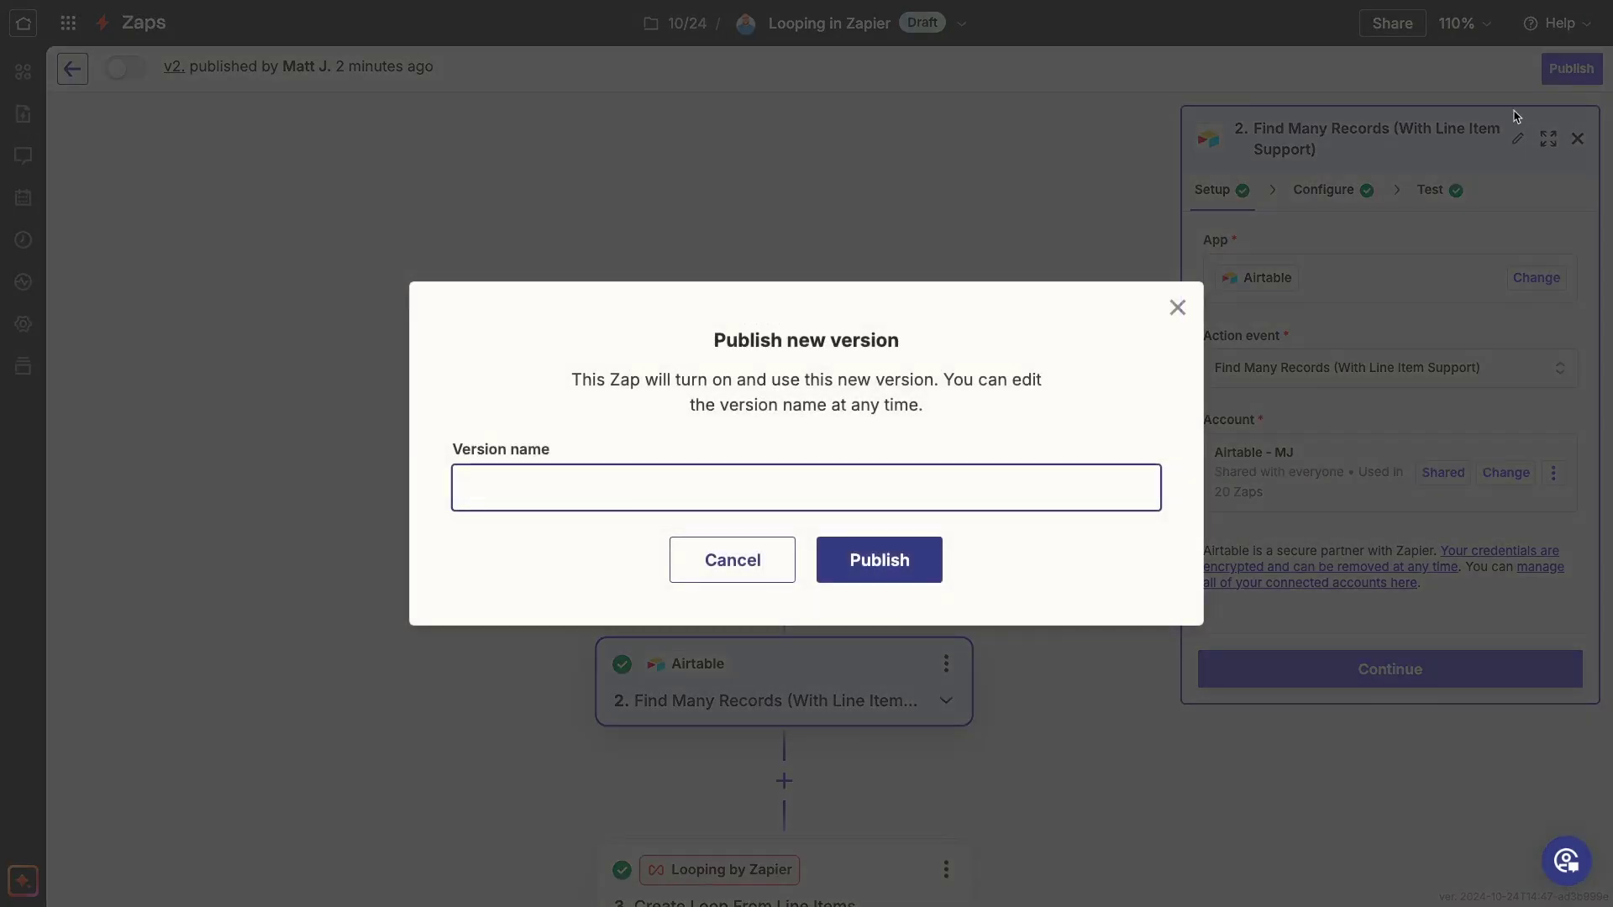
click(917, 565)
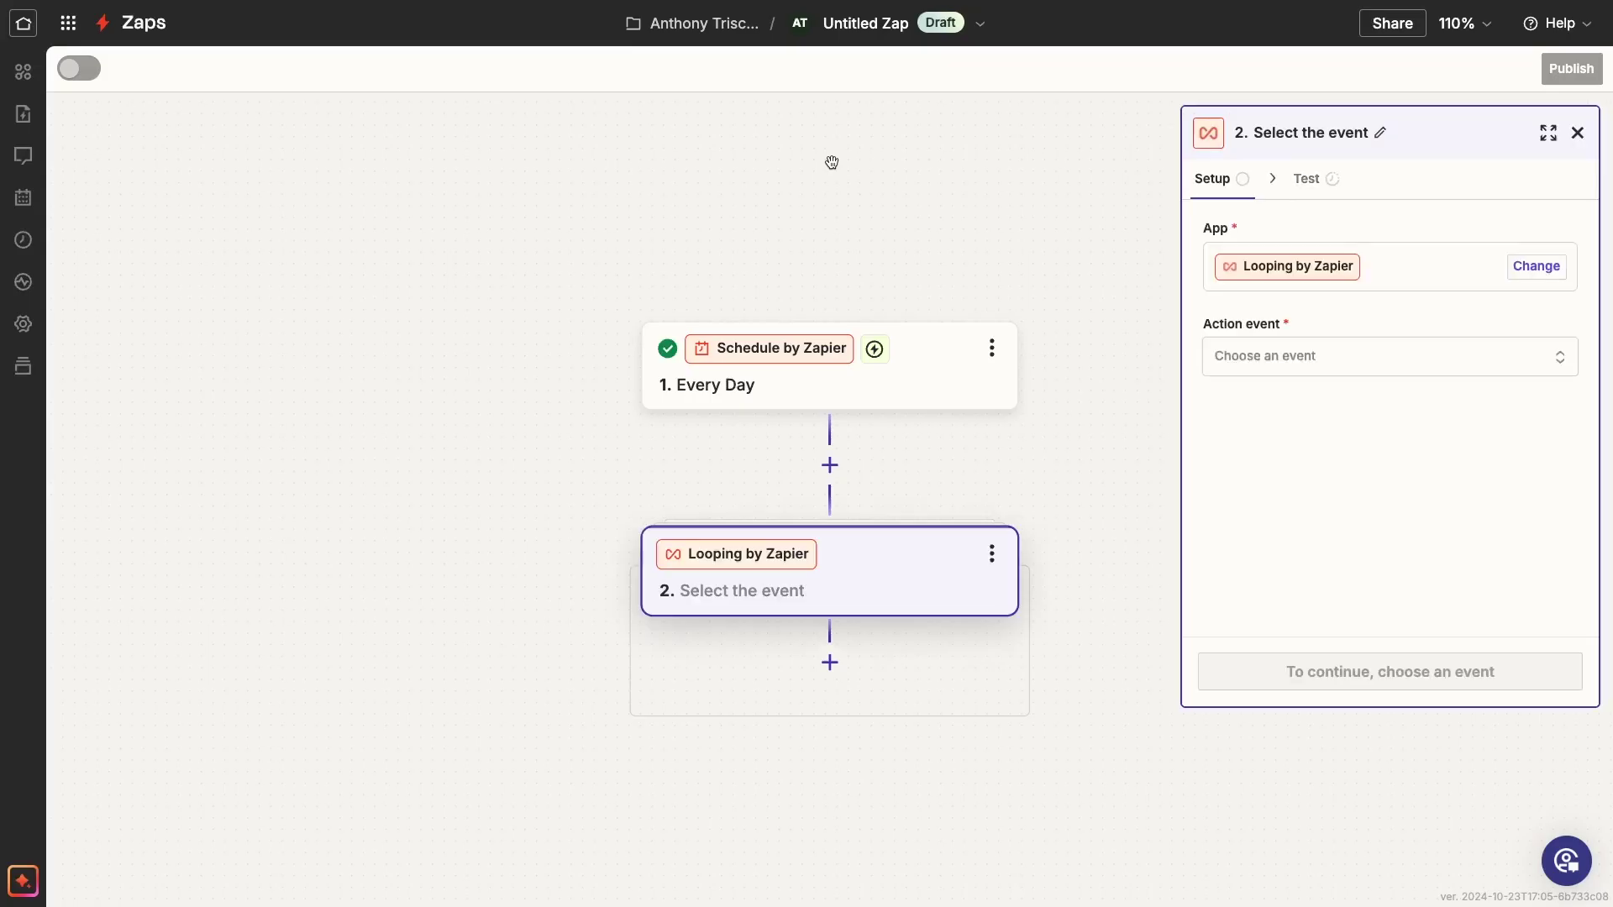
Make step 2 a text loop named 'Fruits' with the pasted comma-separated fruit list
click(1256, 361)
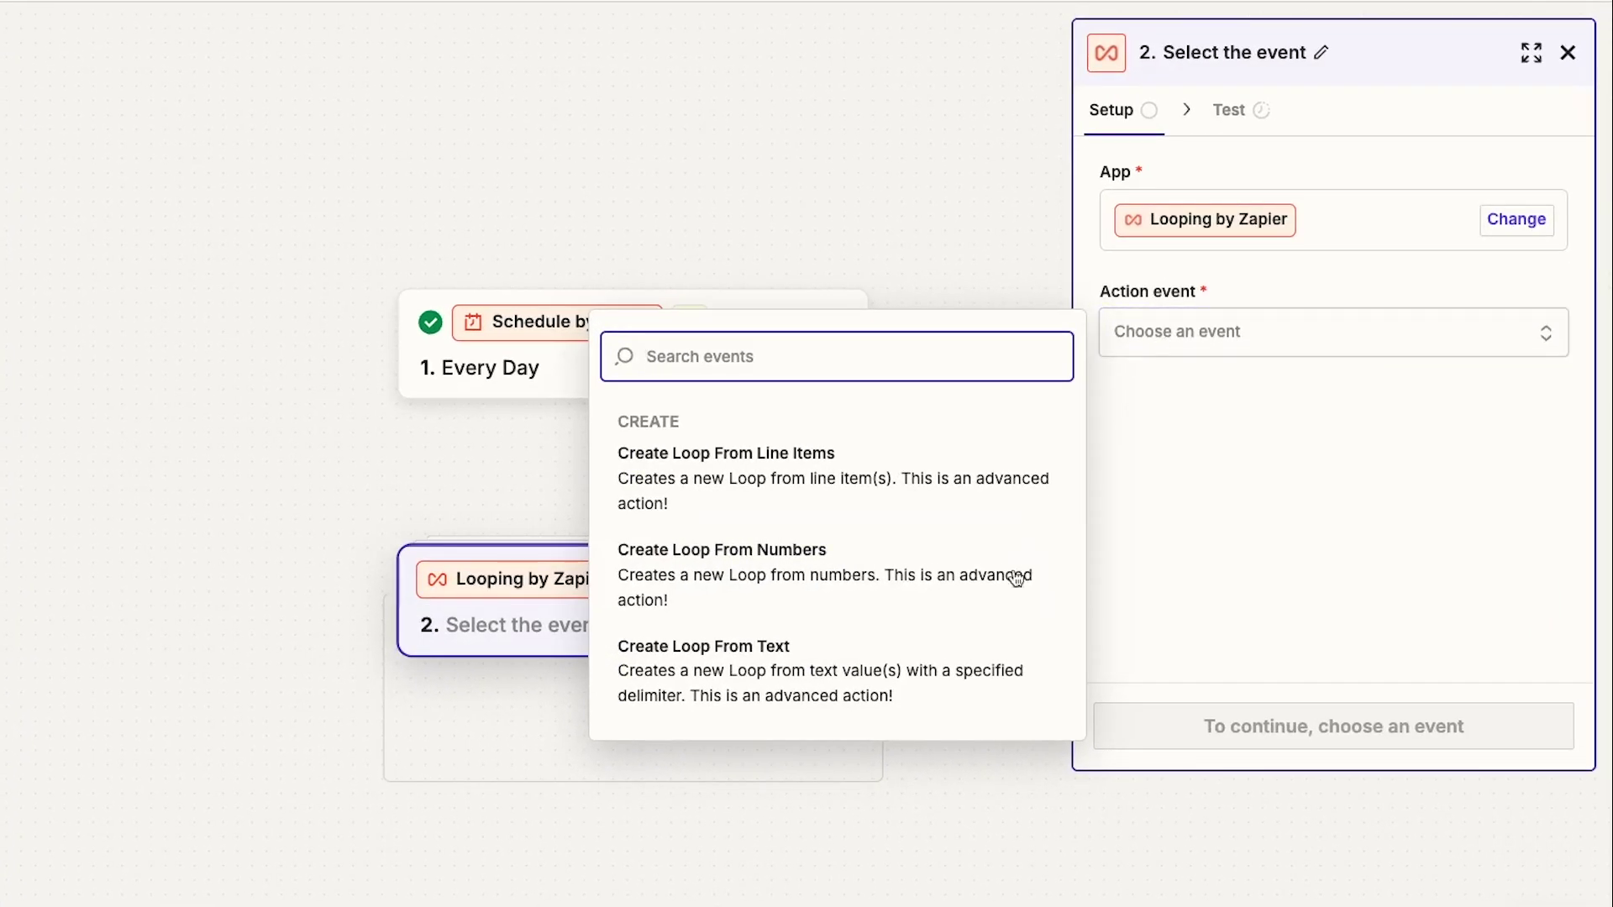
click(985, 665)
click(1247, 723)
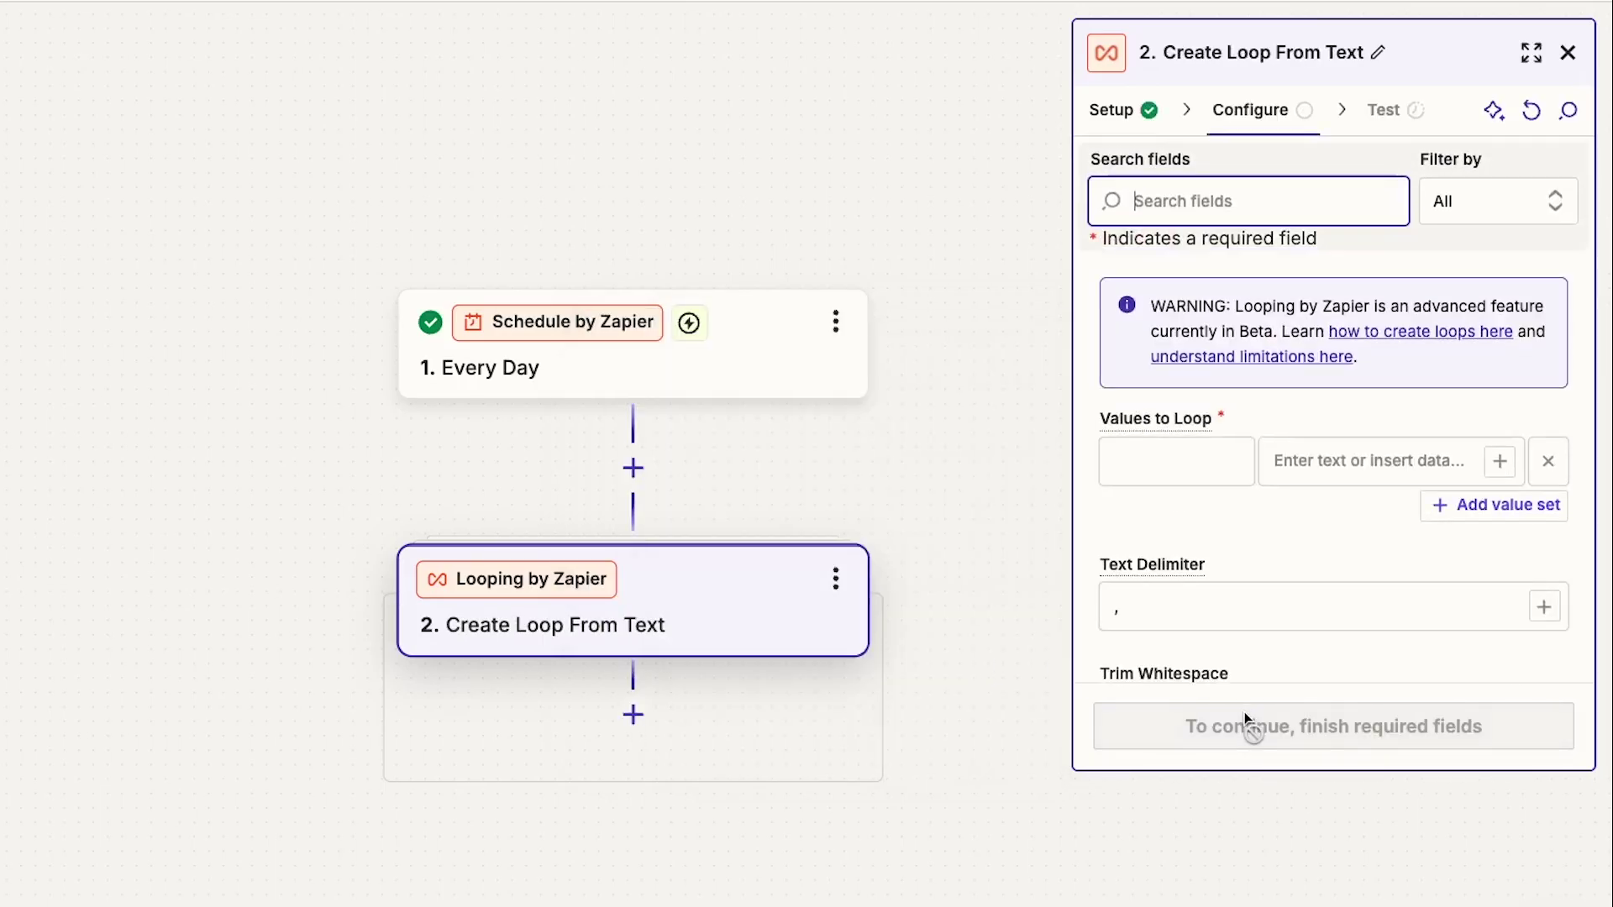
click(1198, 476)
text(Fruits)
click(1430, 473)
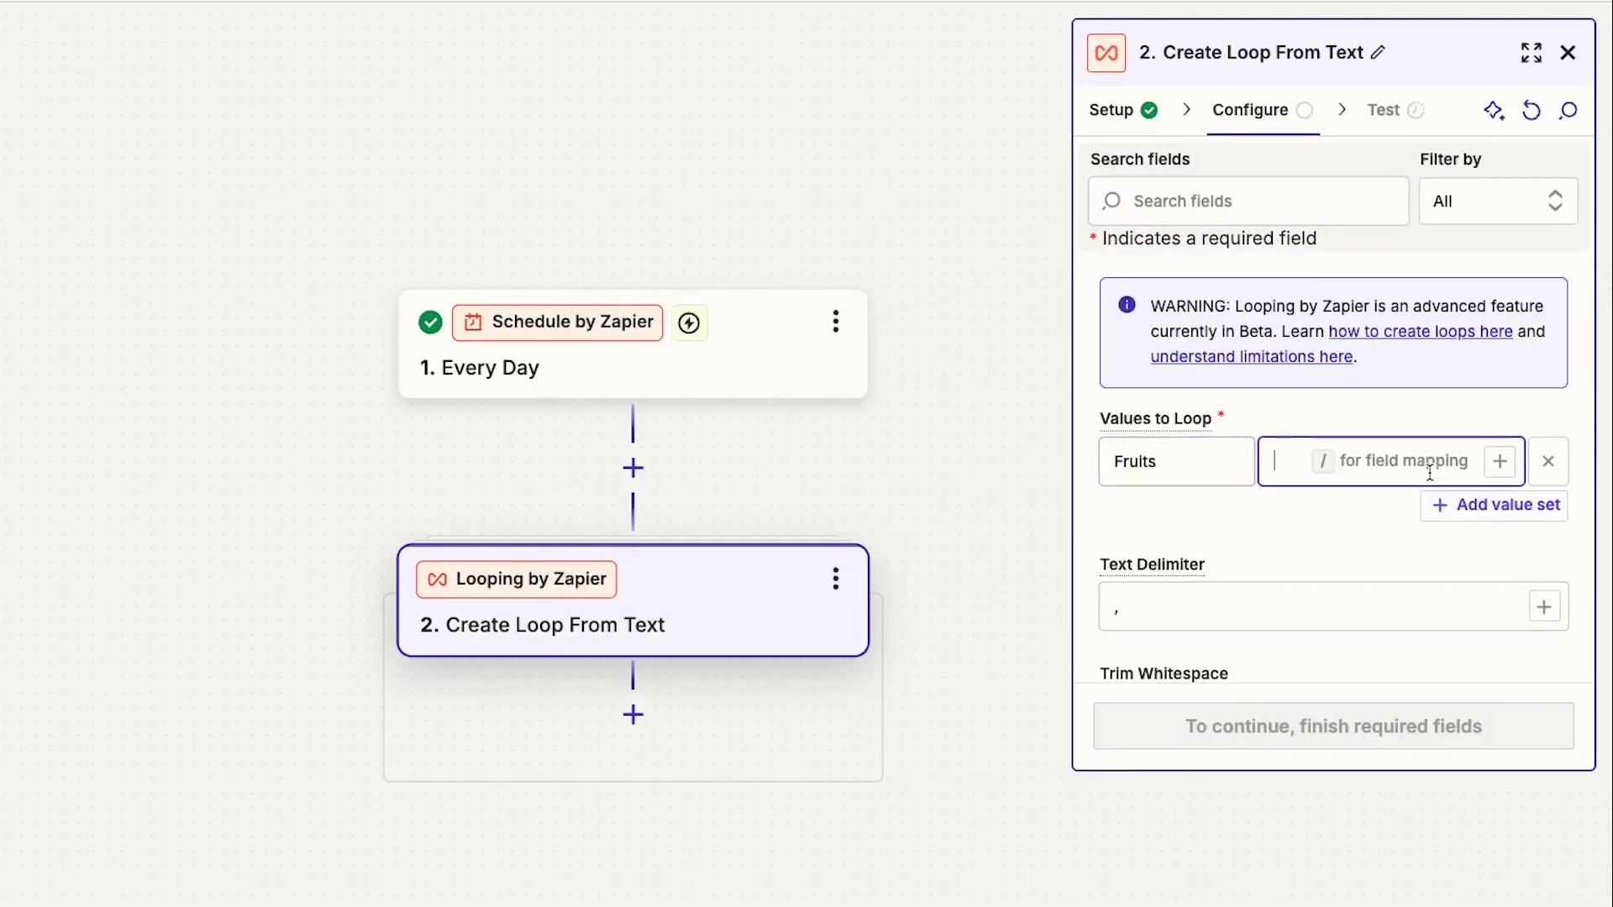
text(Apples, Bananas, Pears)
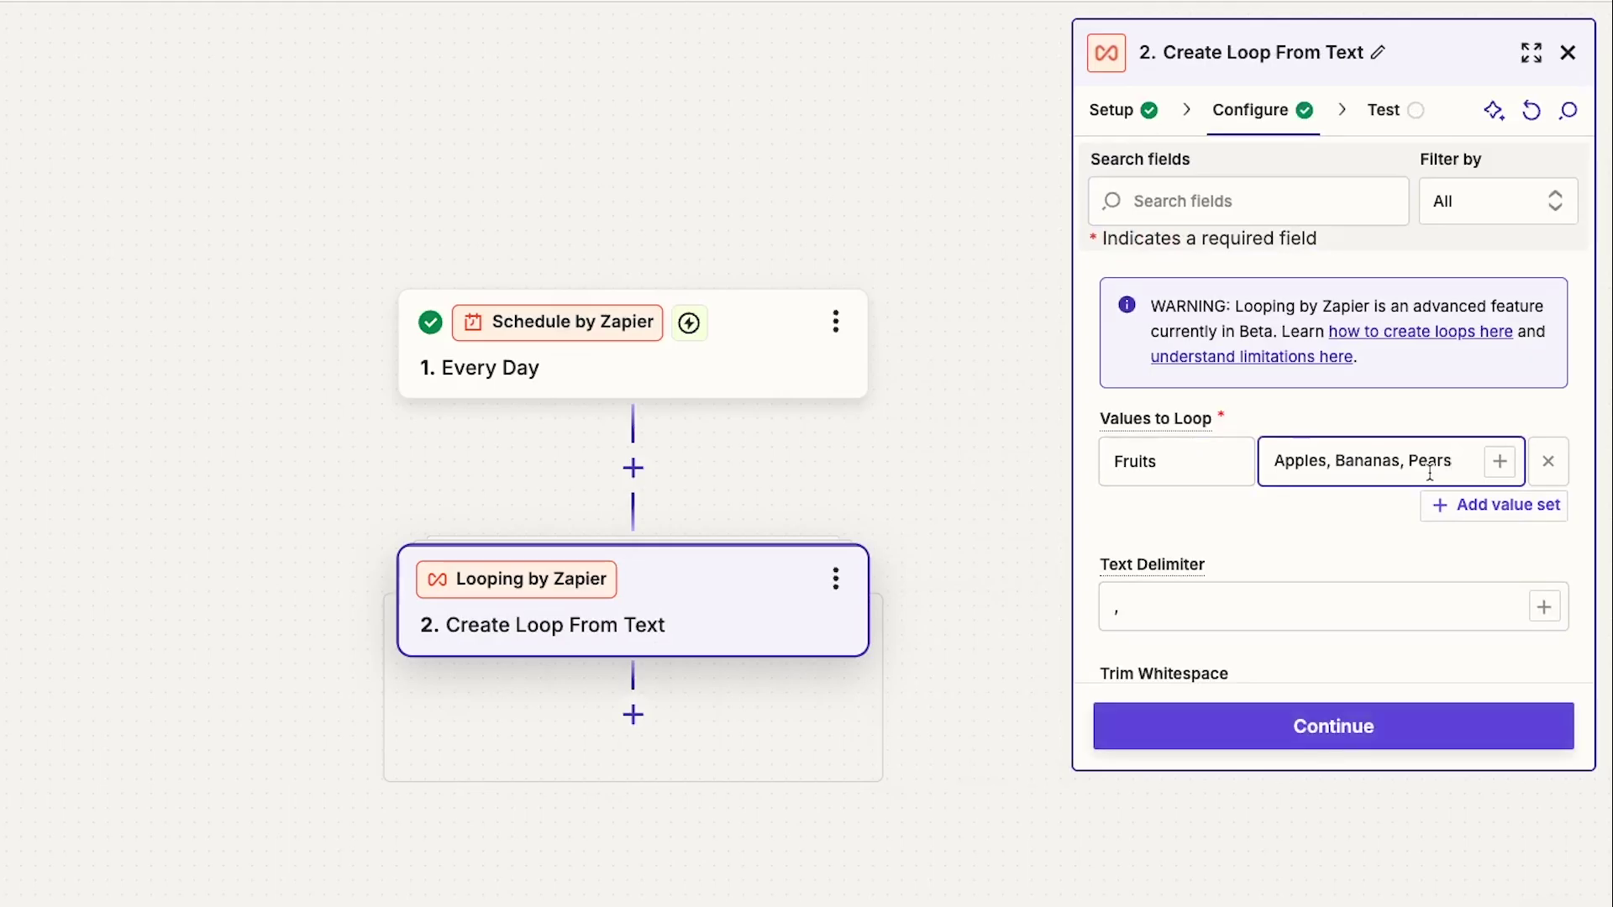
scroll(1411, 602, down, 1)
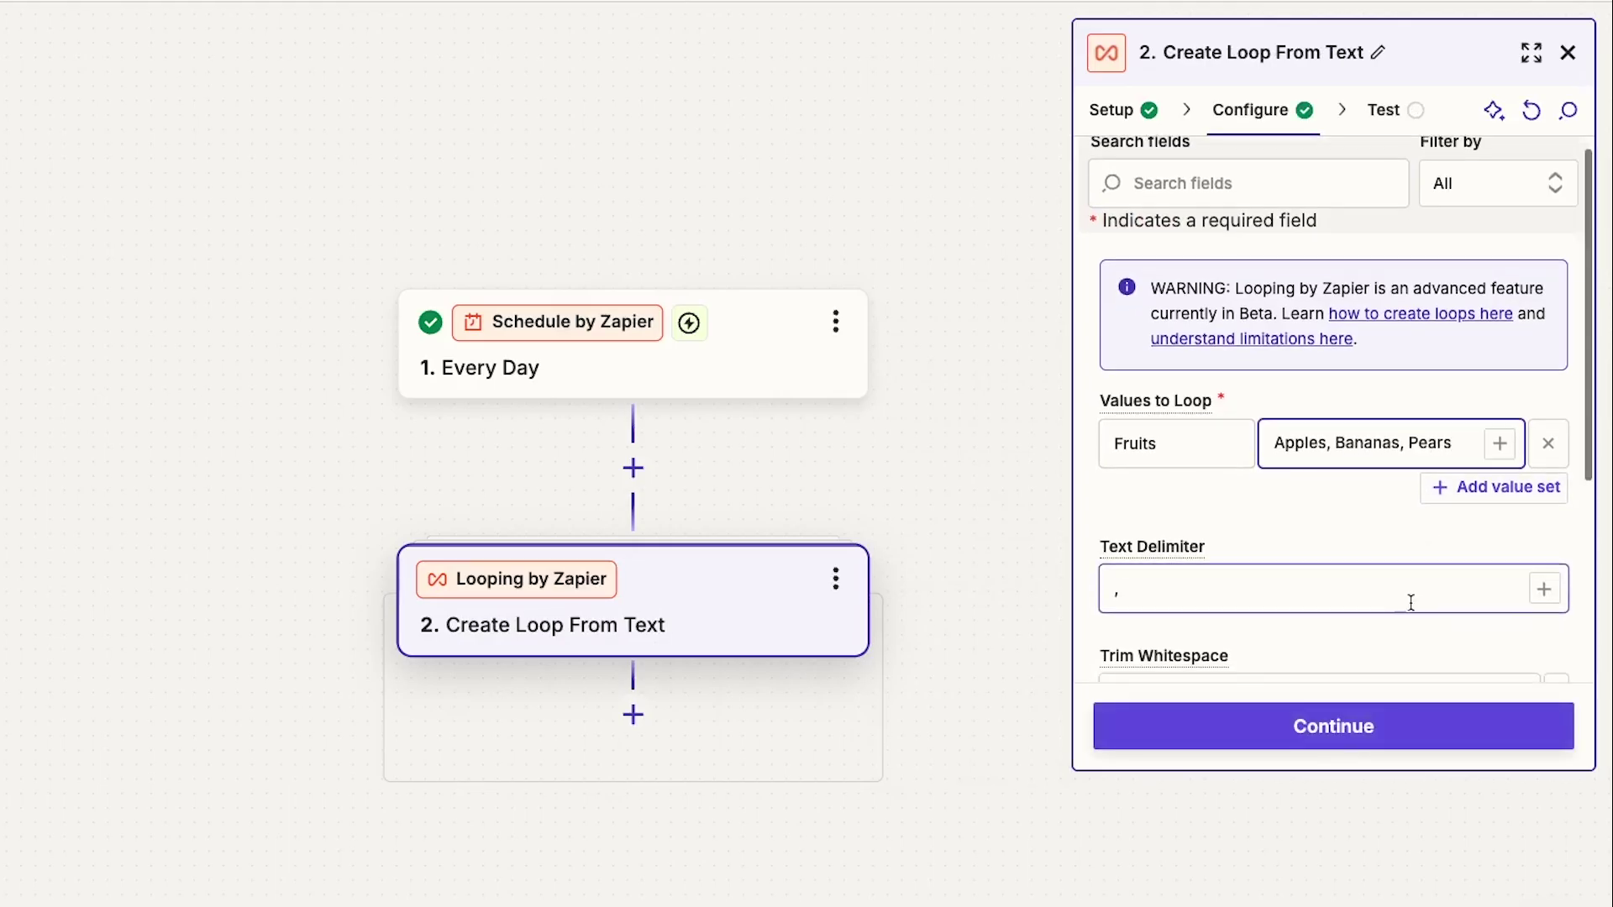
Set the Text Delimiter back to a comma after trying a space
click(1396, 575)
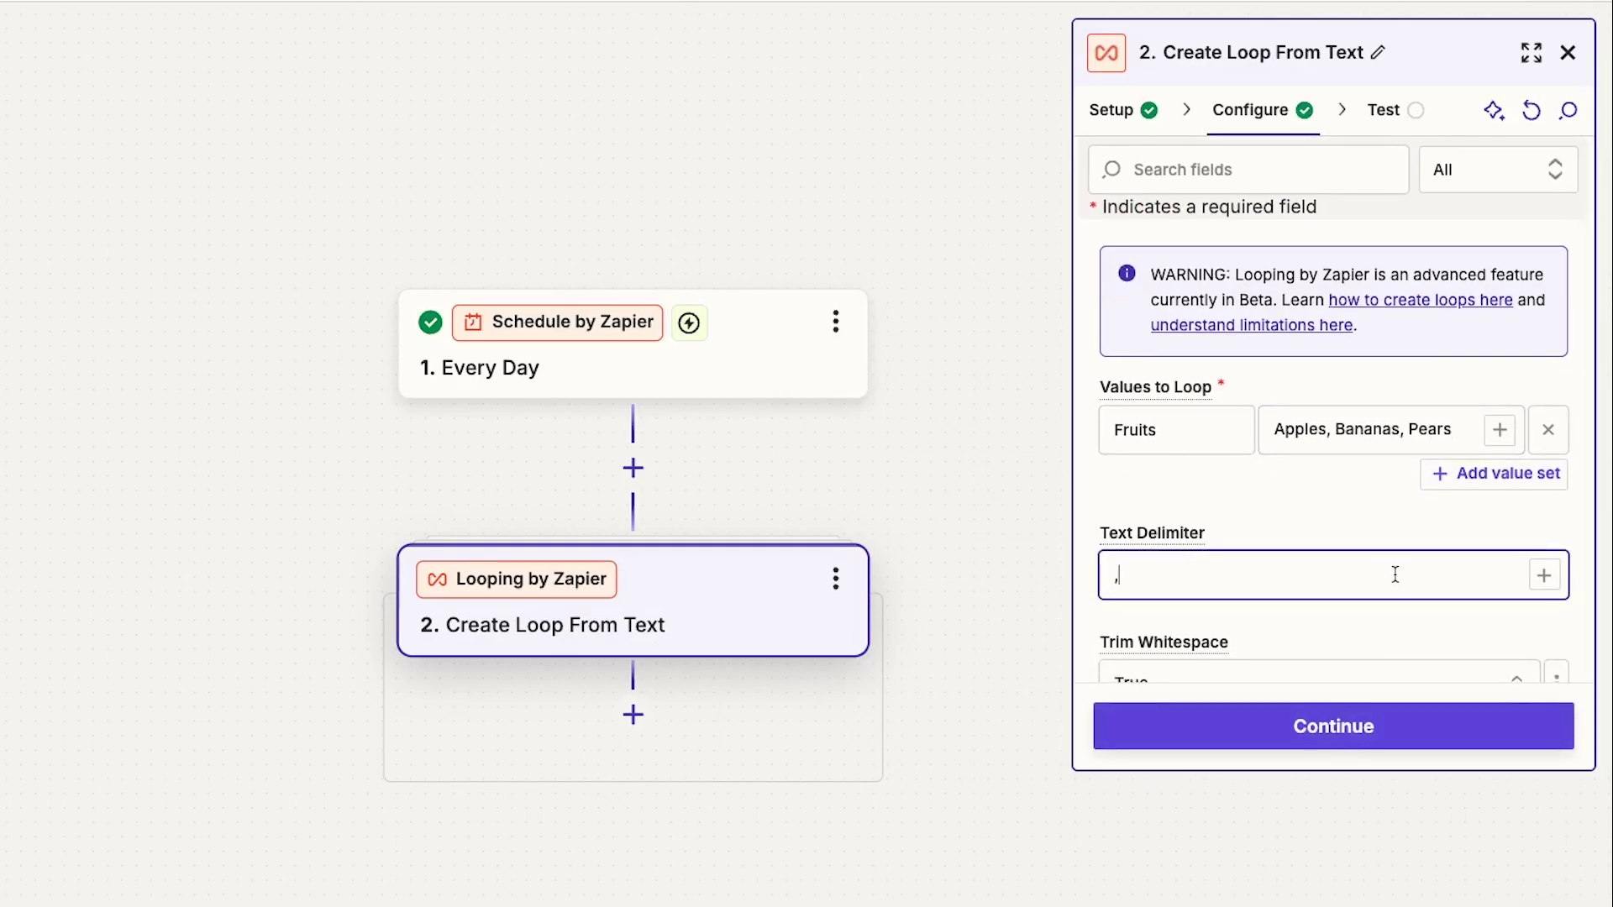
key(BackSpace)
text(,)
key(BackSpace)
text([:space:)
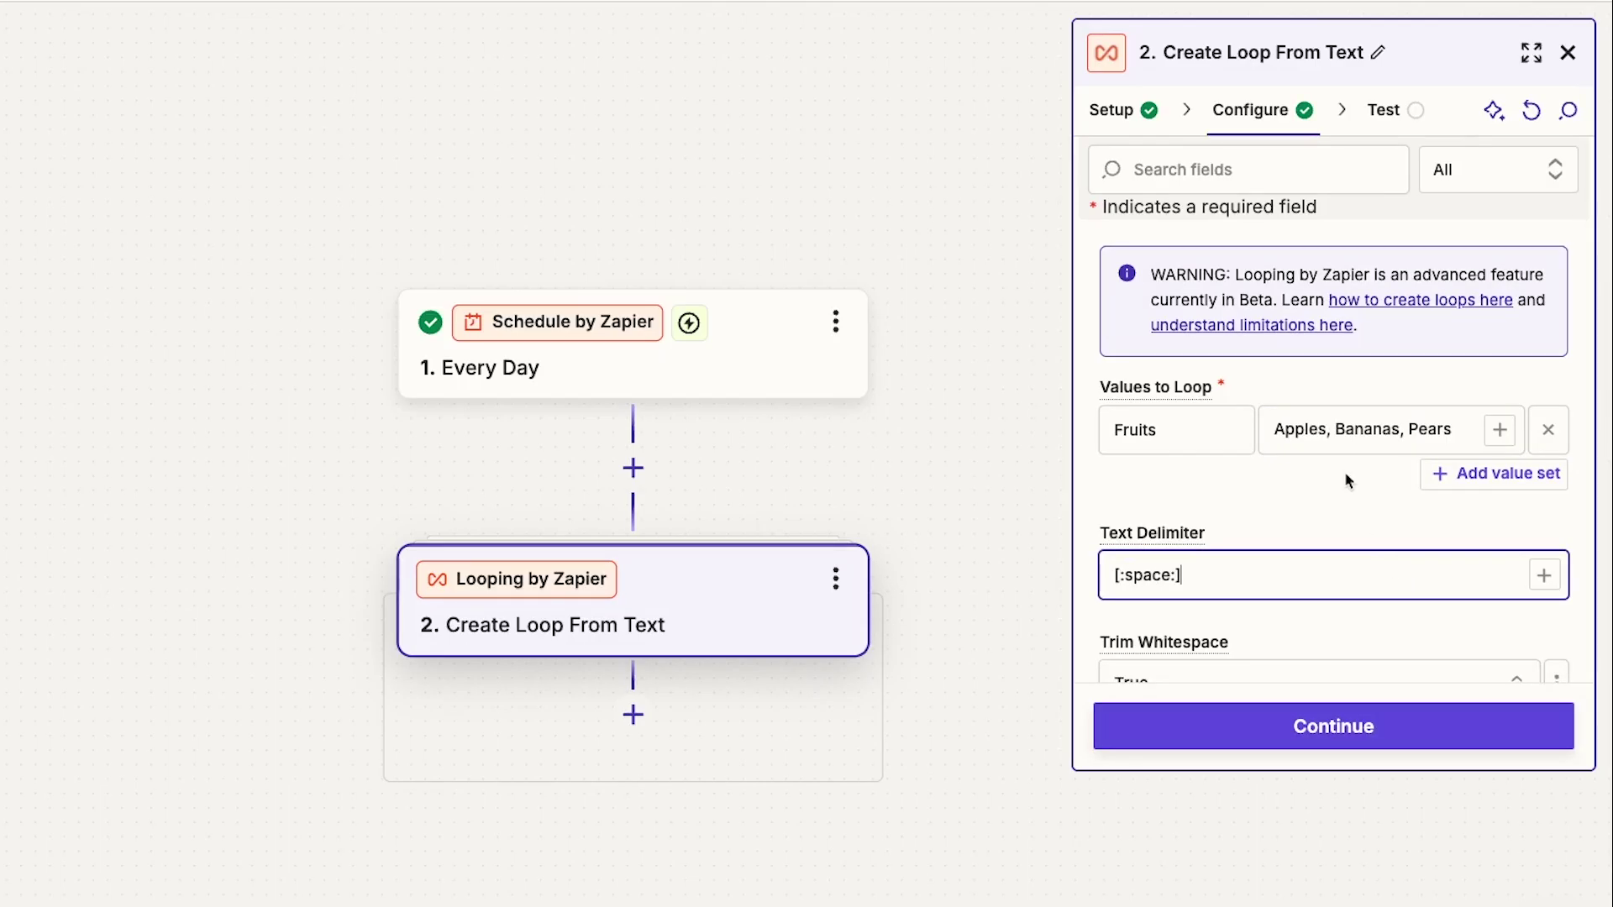
key(BackSpace)
key(BackSpace)
key(BackSpace)
key(BackSpace)
key(BackSpace)
key(BackSpace)
key(BackSpace)
key(BackSpace)
key(BackSpace)
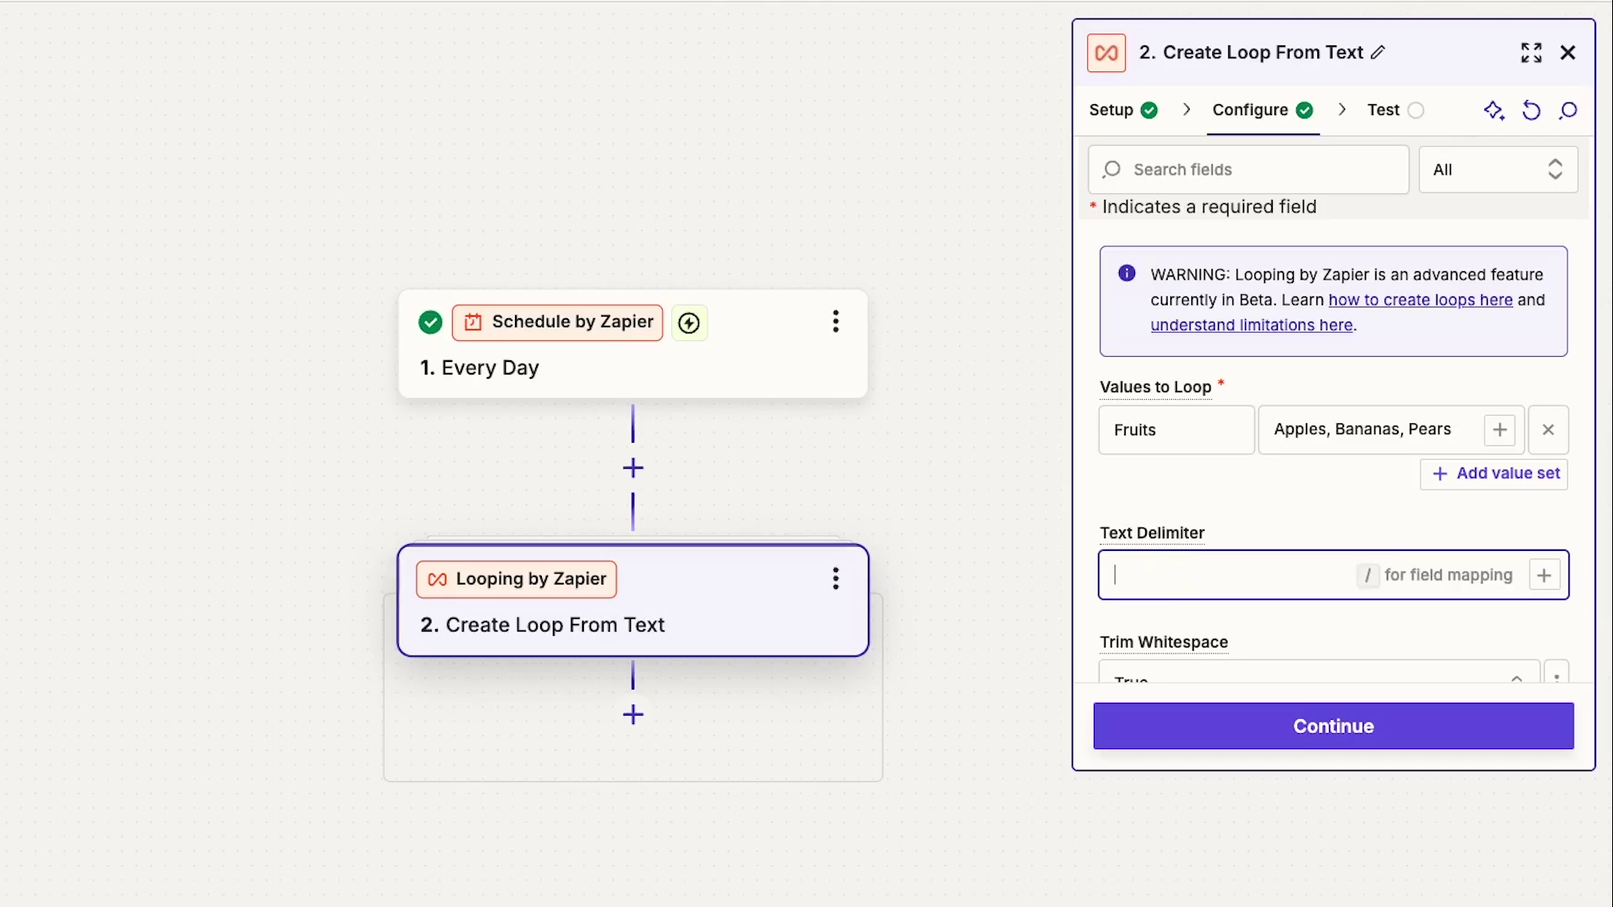
text(,)
Continue and run the test of the Fruits text loop, reviewing the results
scroll(1411, 561, down, 1)
scroll(1411, 561, down, 2)
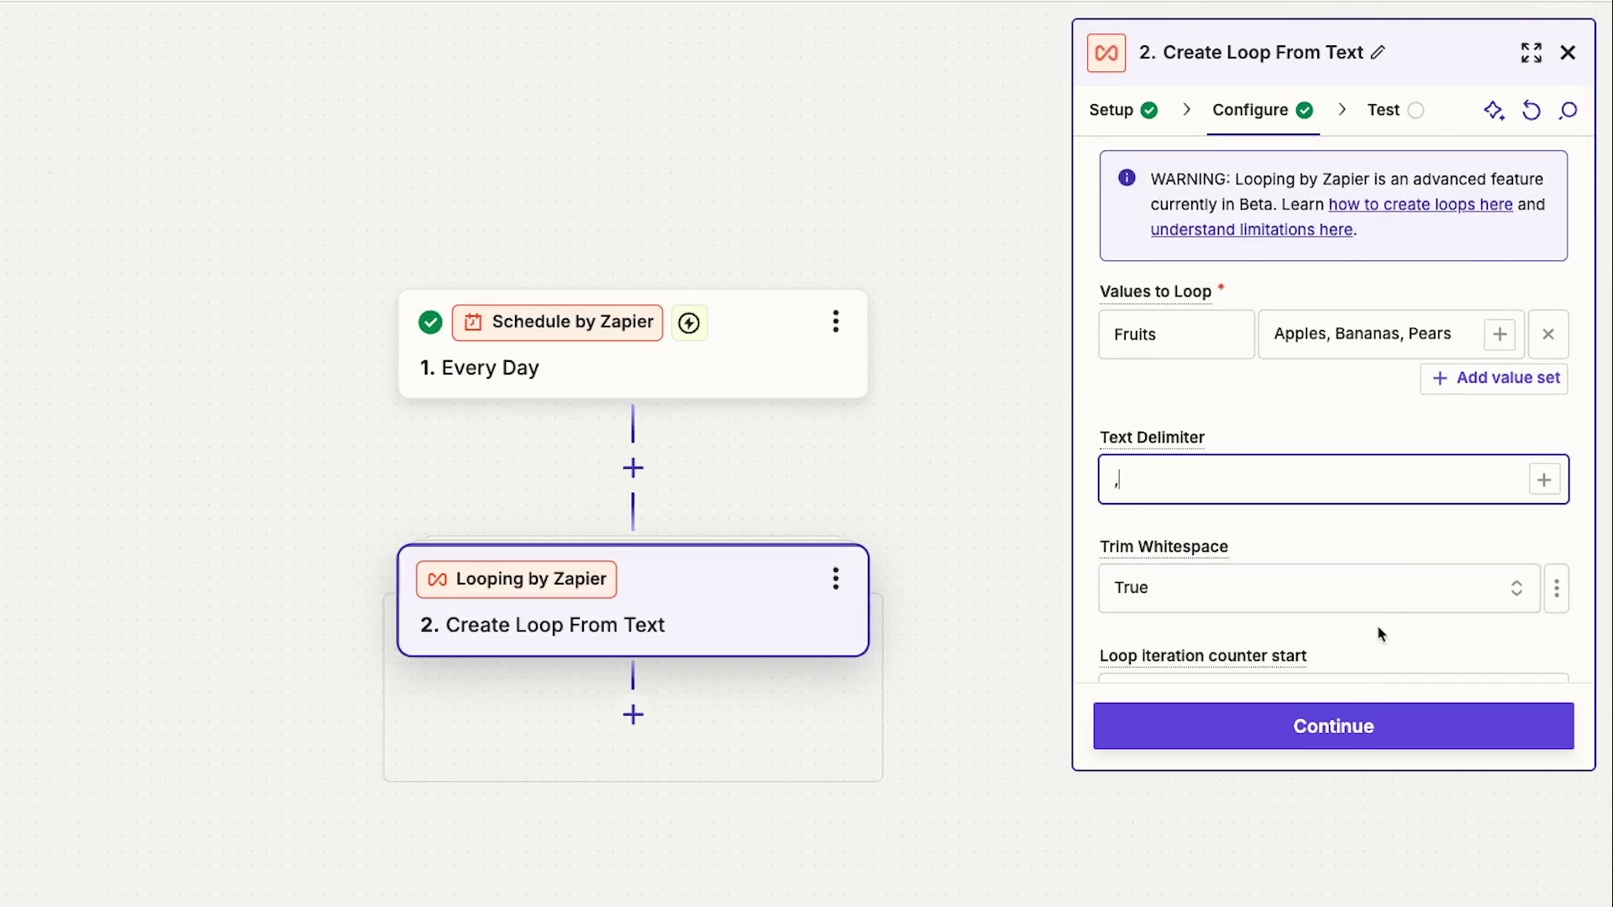
scroll(1379, 631, down, 5)
click(1368, 724)
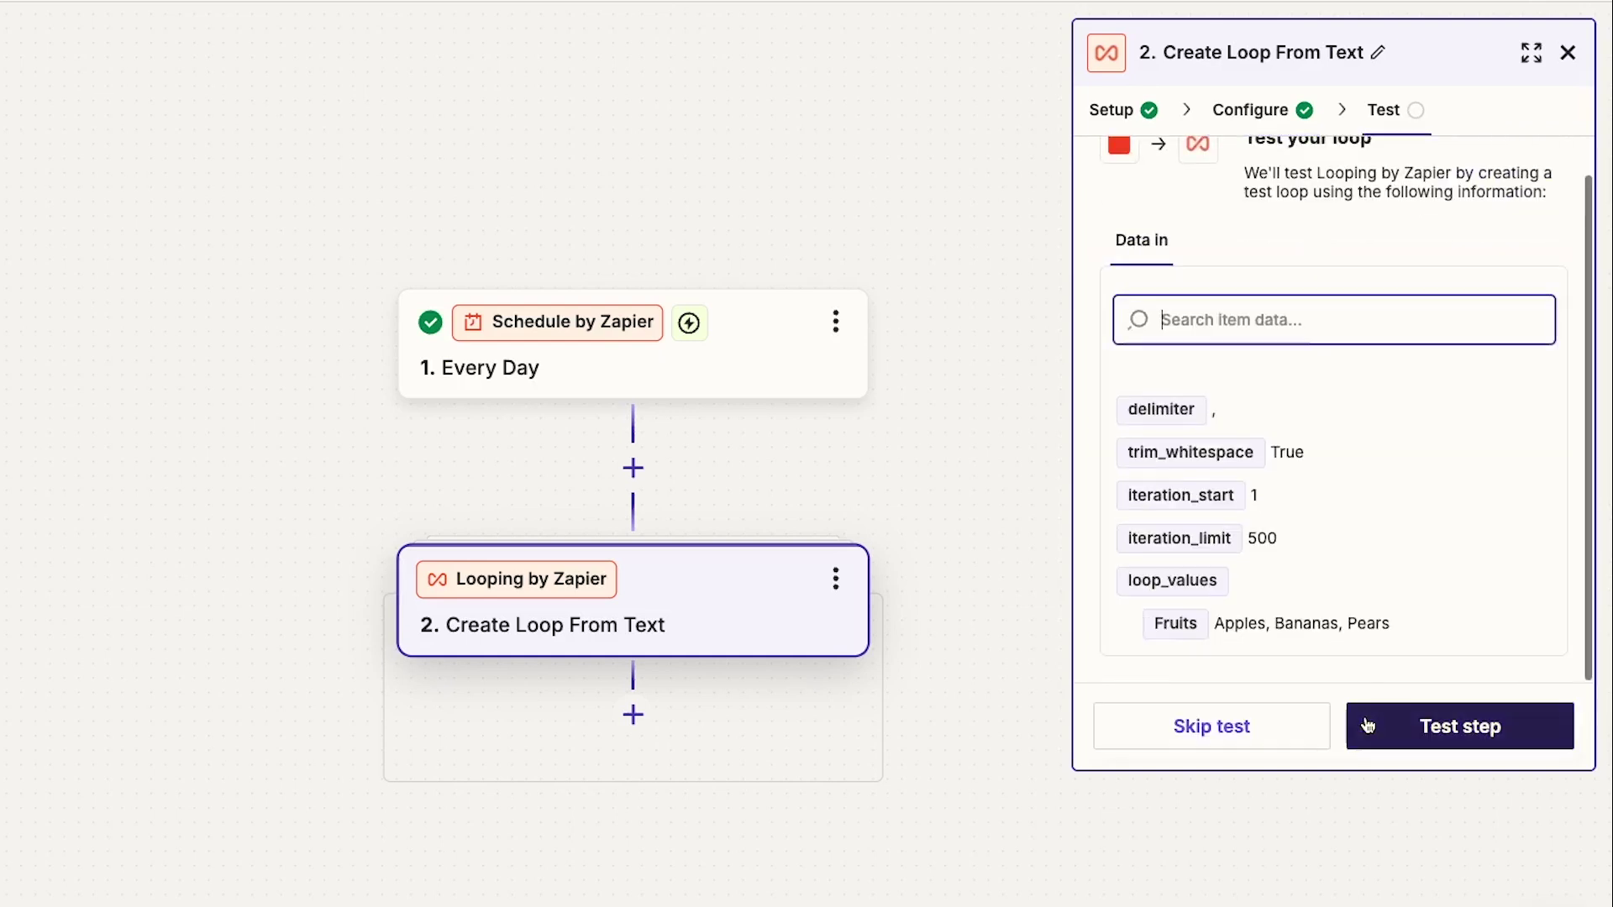
click(1368, 724)
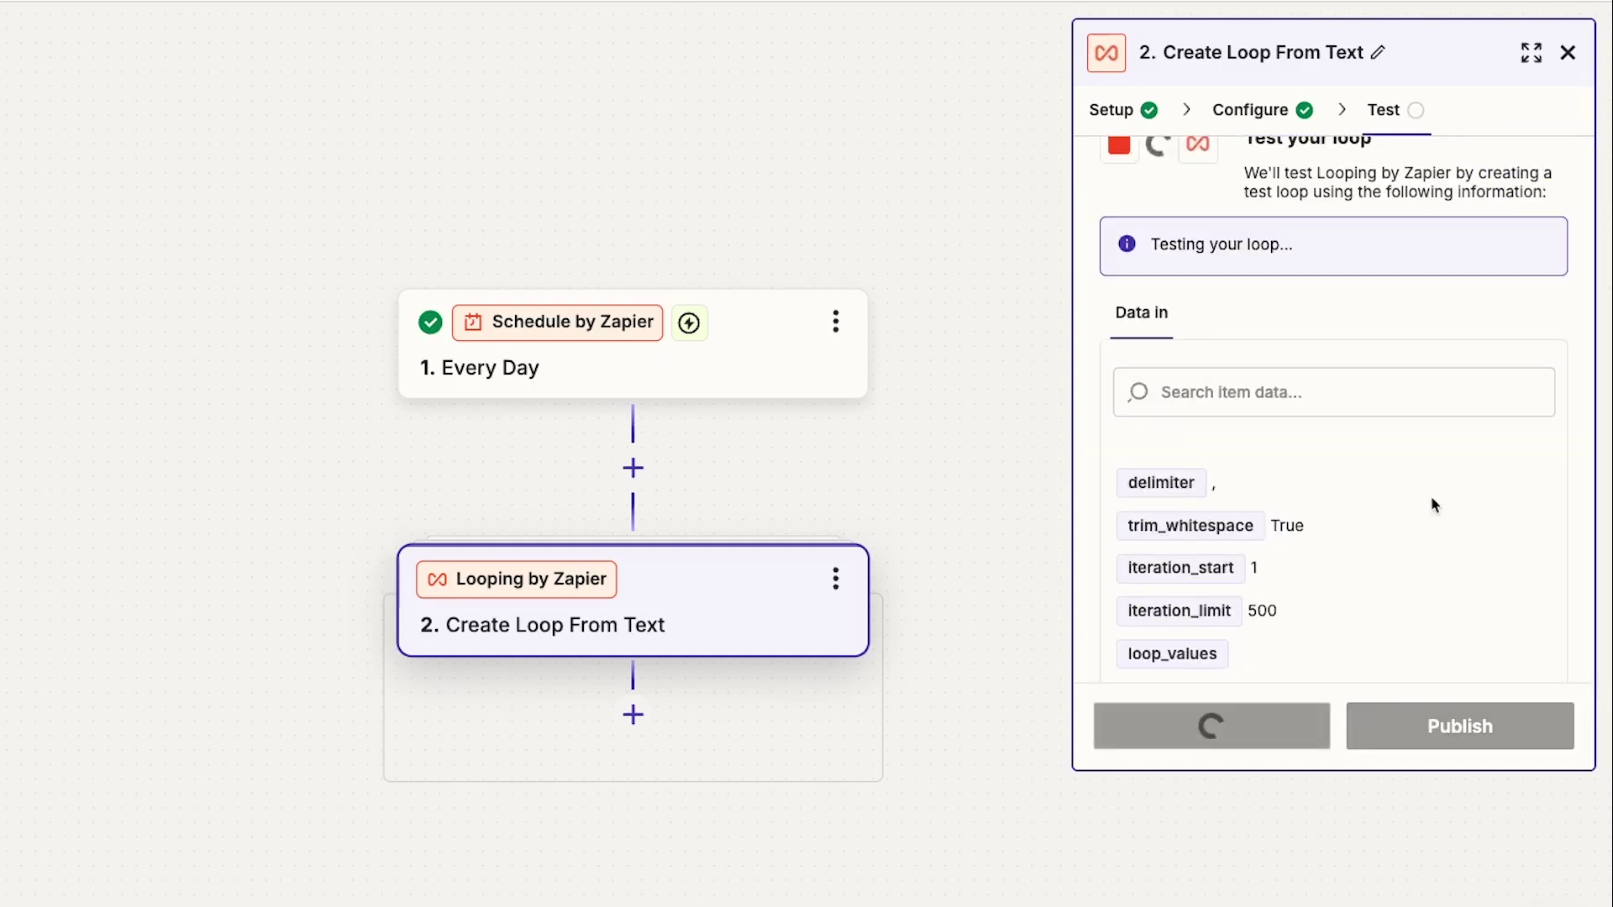
scroll(1430, 496, down, 4)
scroll(1430, 496, down, 2)
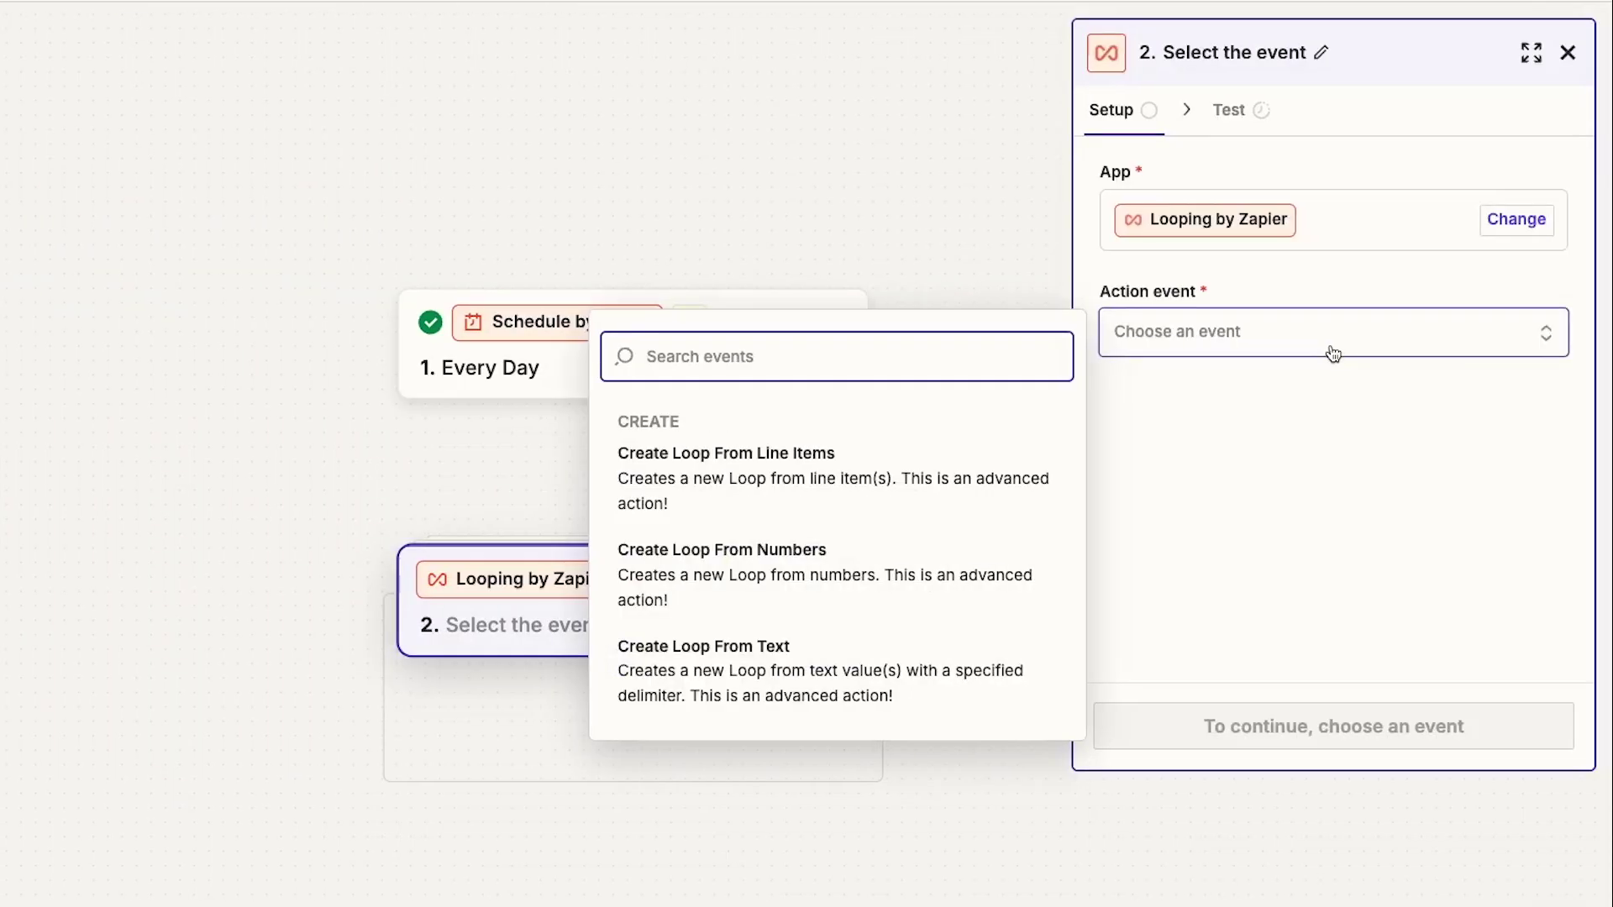
Choose Create Loop From Numbers with start 0, end 100 and increment 10
click(1000, 568)
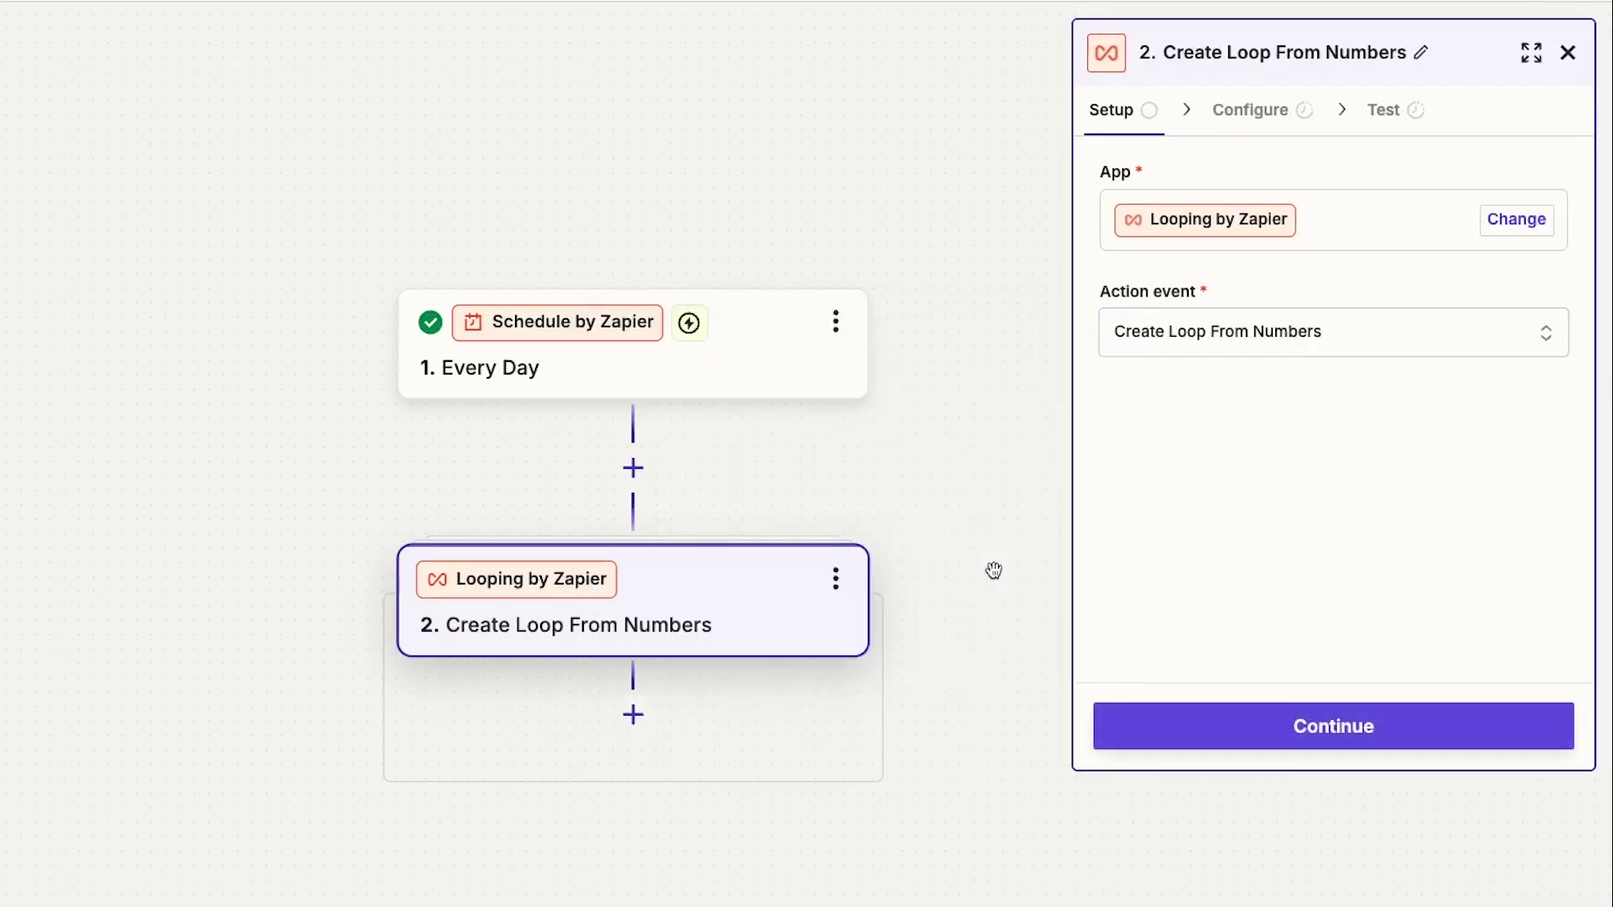
click(1258, 716)
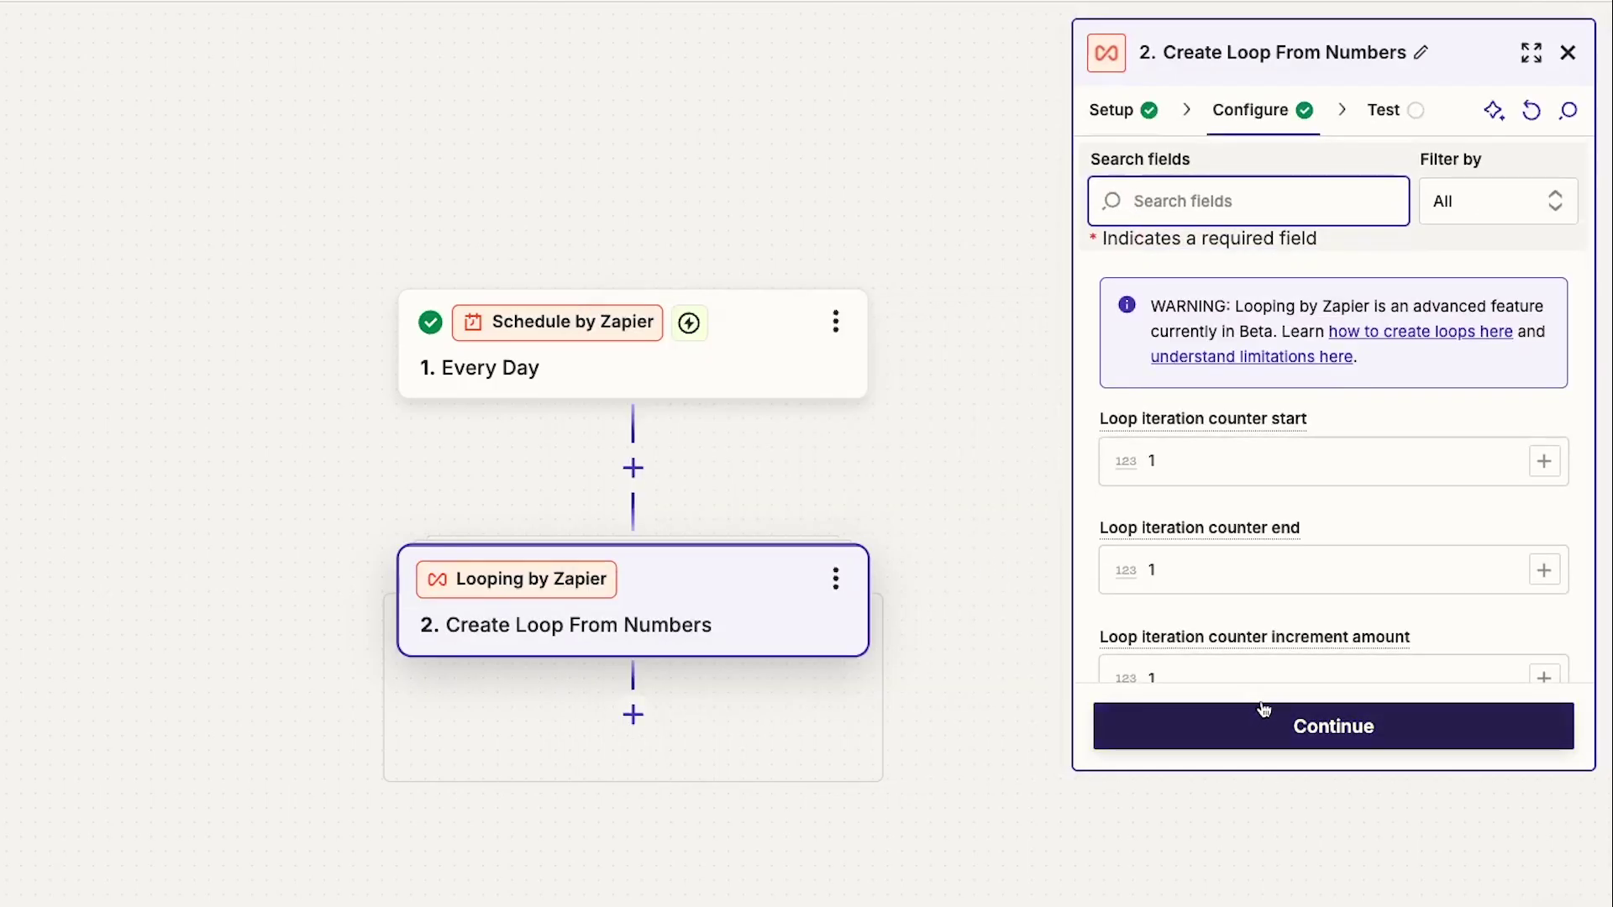
click(1301, 470)
key(BackSpace)
text(0)
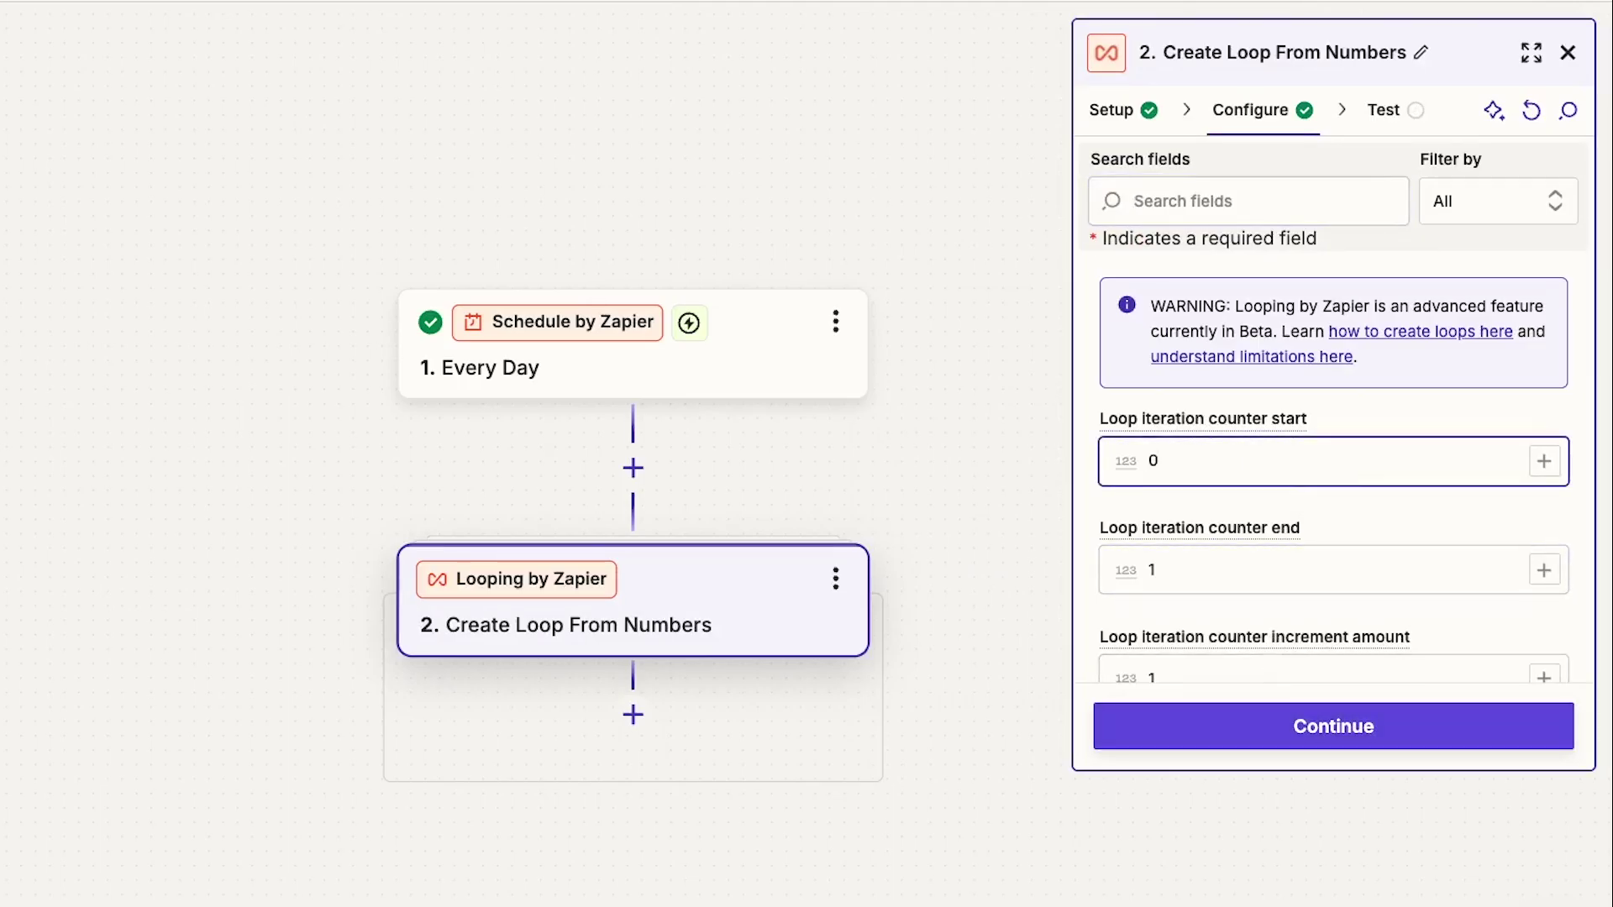
scroll(1304, 460, down, 2)
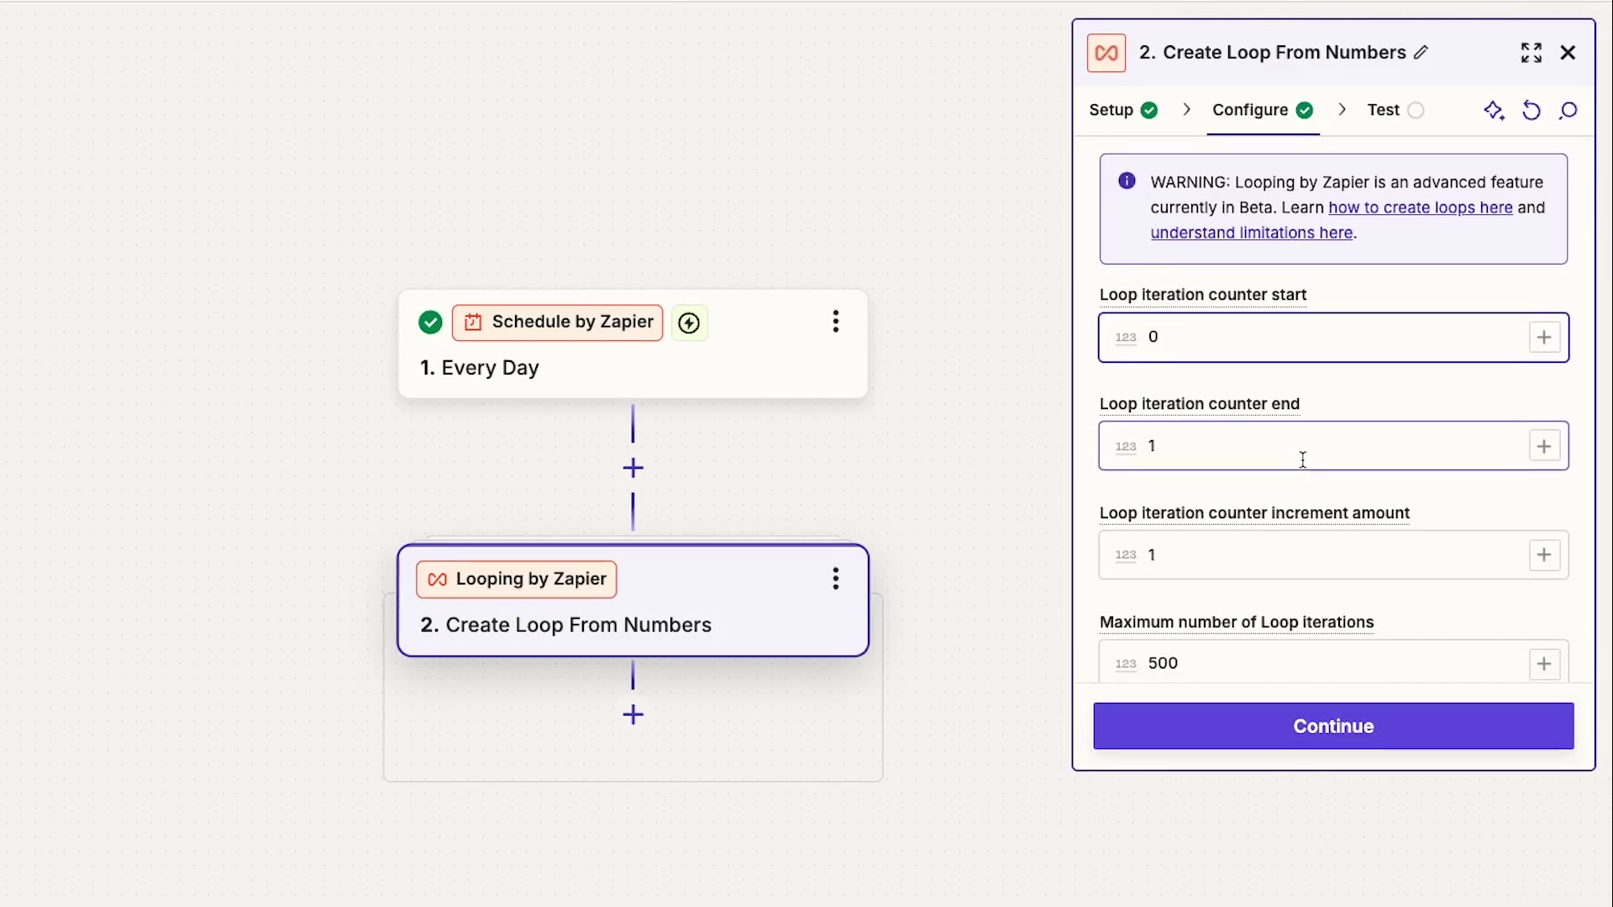
click(1303, 460)
text(00)
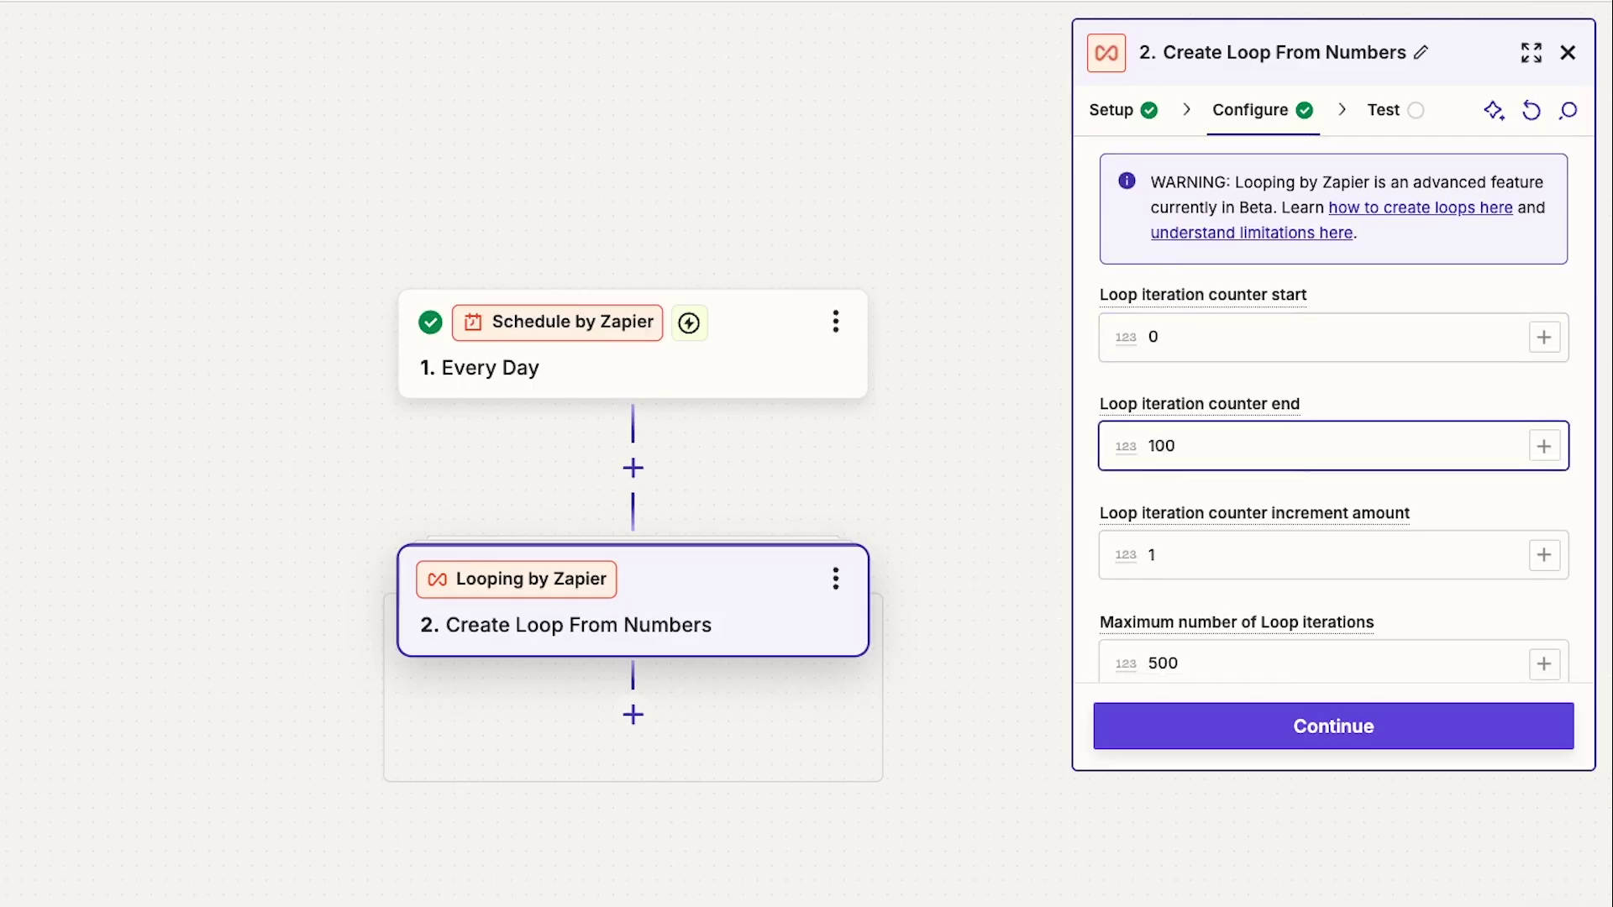
click(1304, 545)
key(BackSpace)
text(5)
key(BackSpace)
text(10)
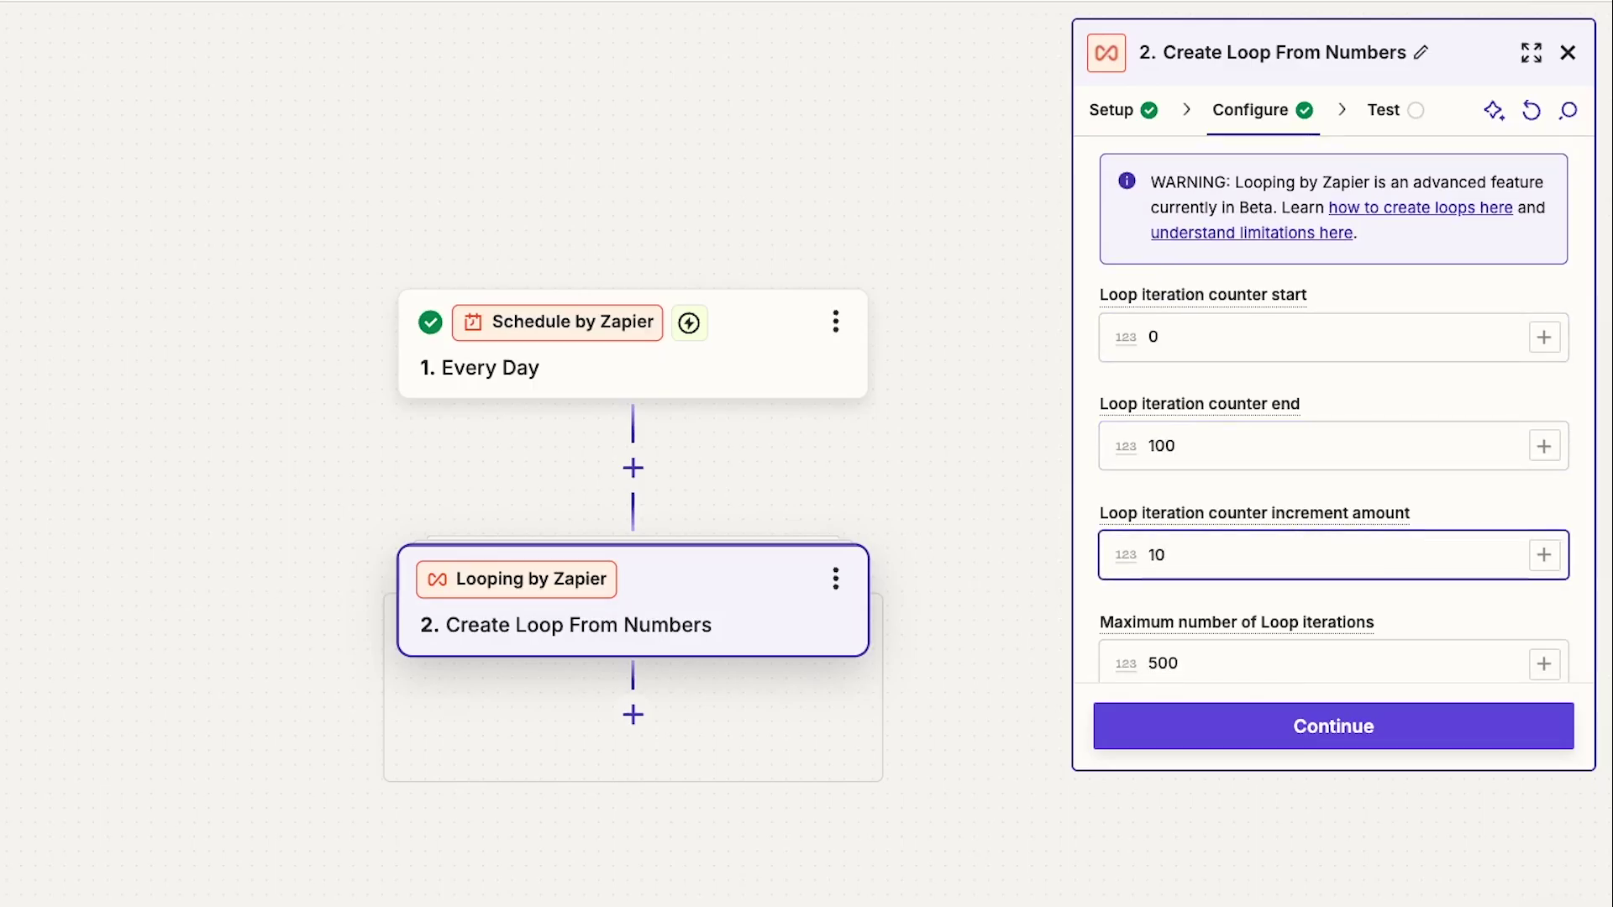
Confirm the number loop settings and test it, reviewing the output
scroll(1344, 409, down, 1)
click(1284, 714)
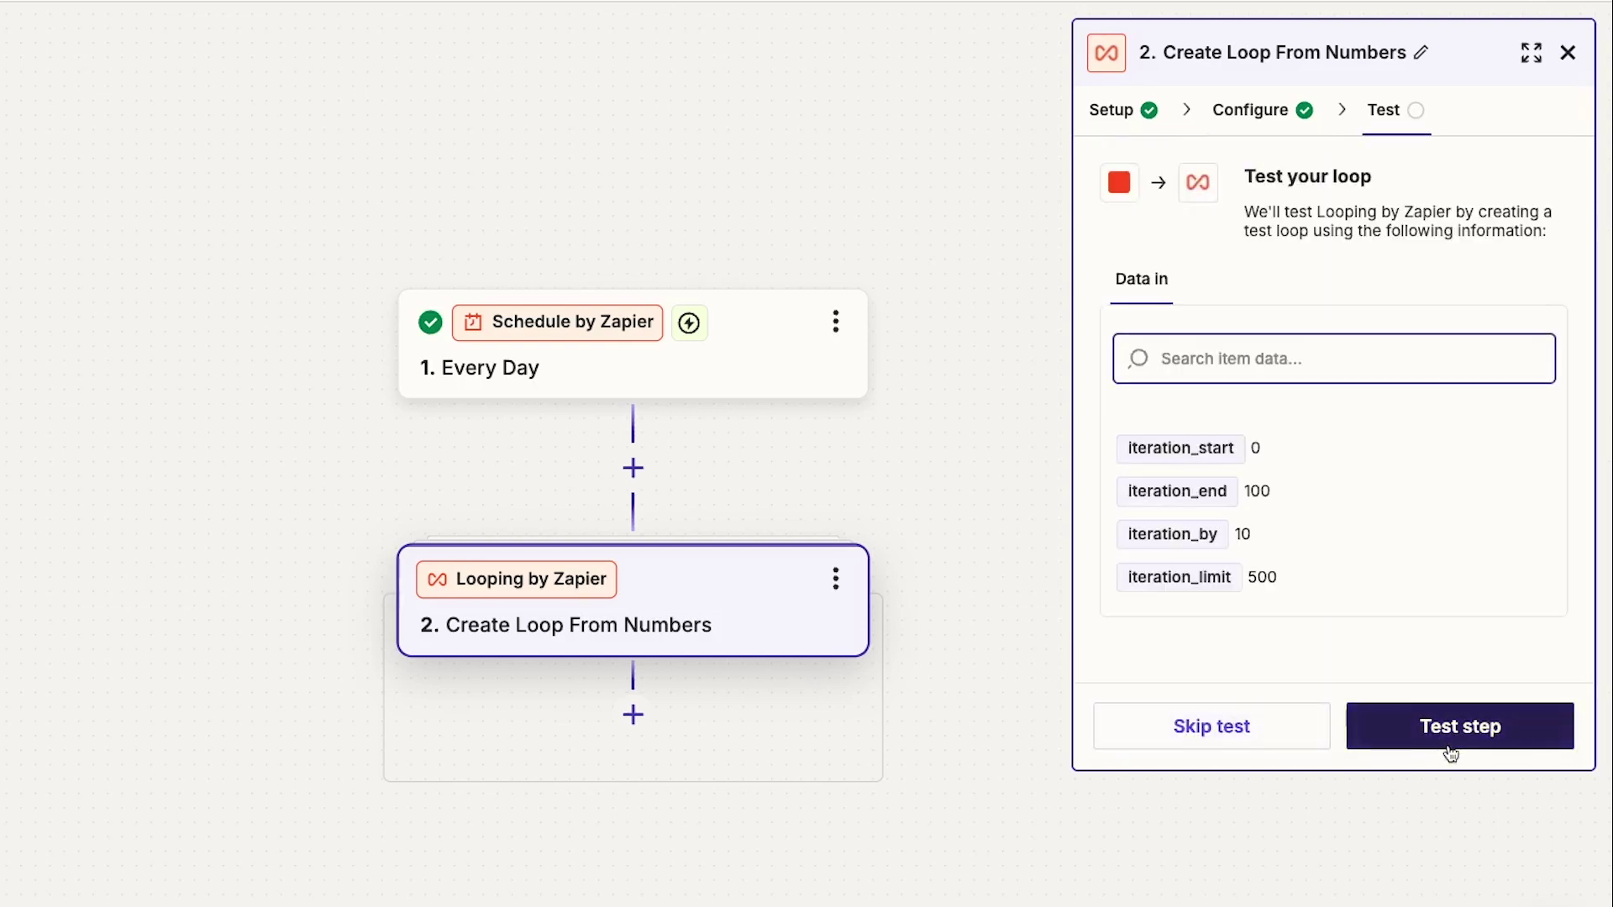
click(1447, 742)
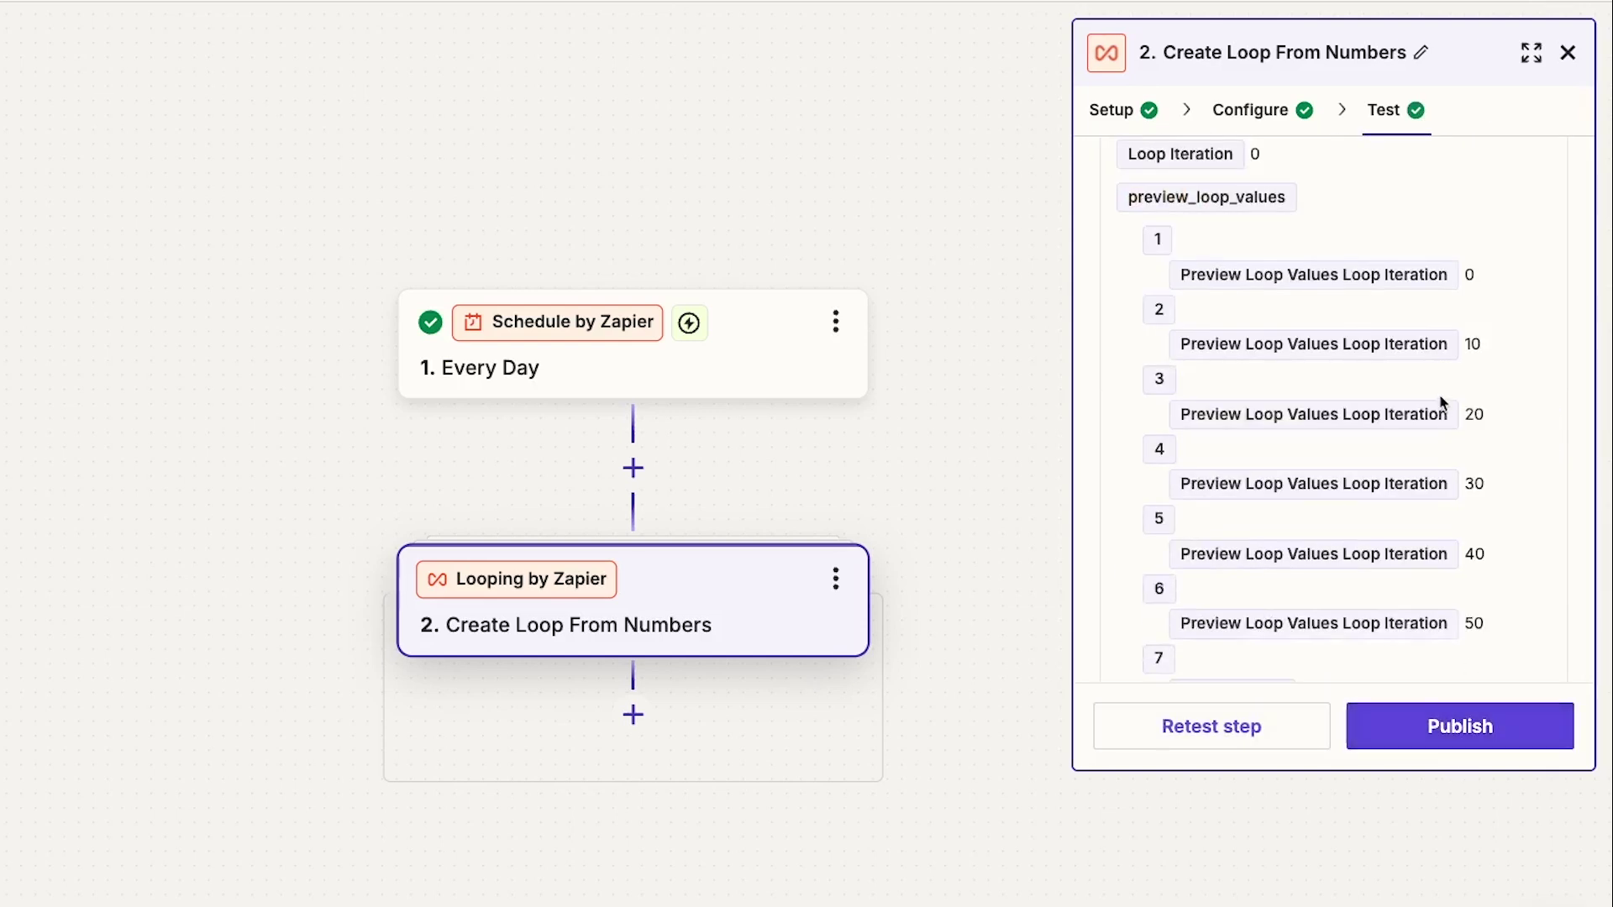
scroll(1440, 394, down, 2)
scroll(1439, 395, down, 3)
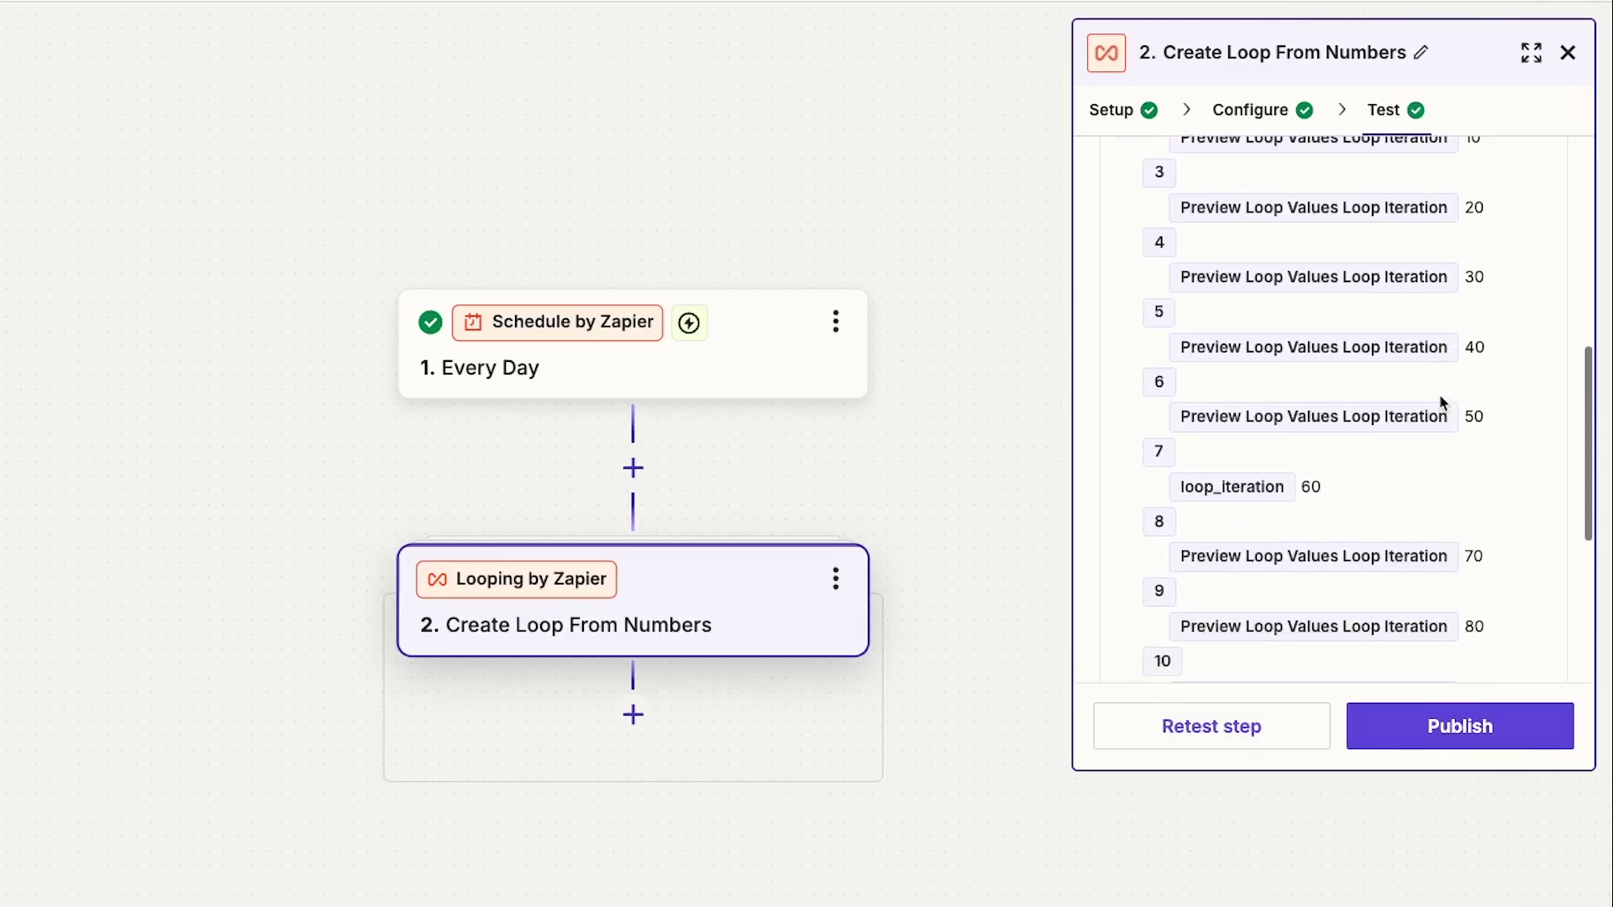
scroll(1440, 401, down, 3)
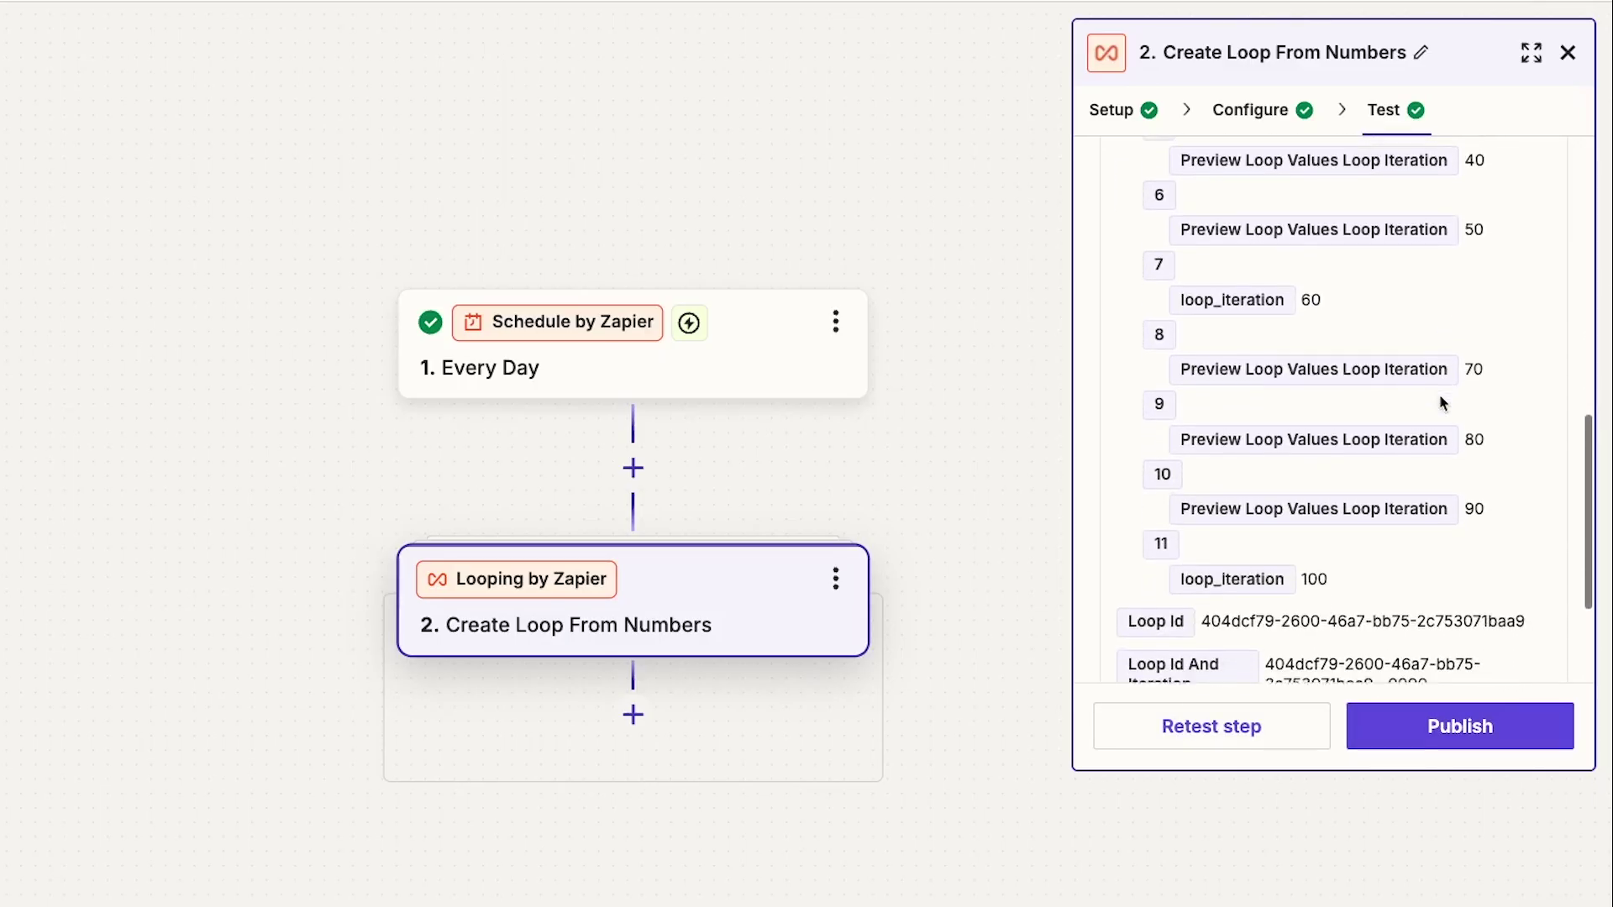
scroll(1442, 403, down, 1)
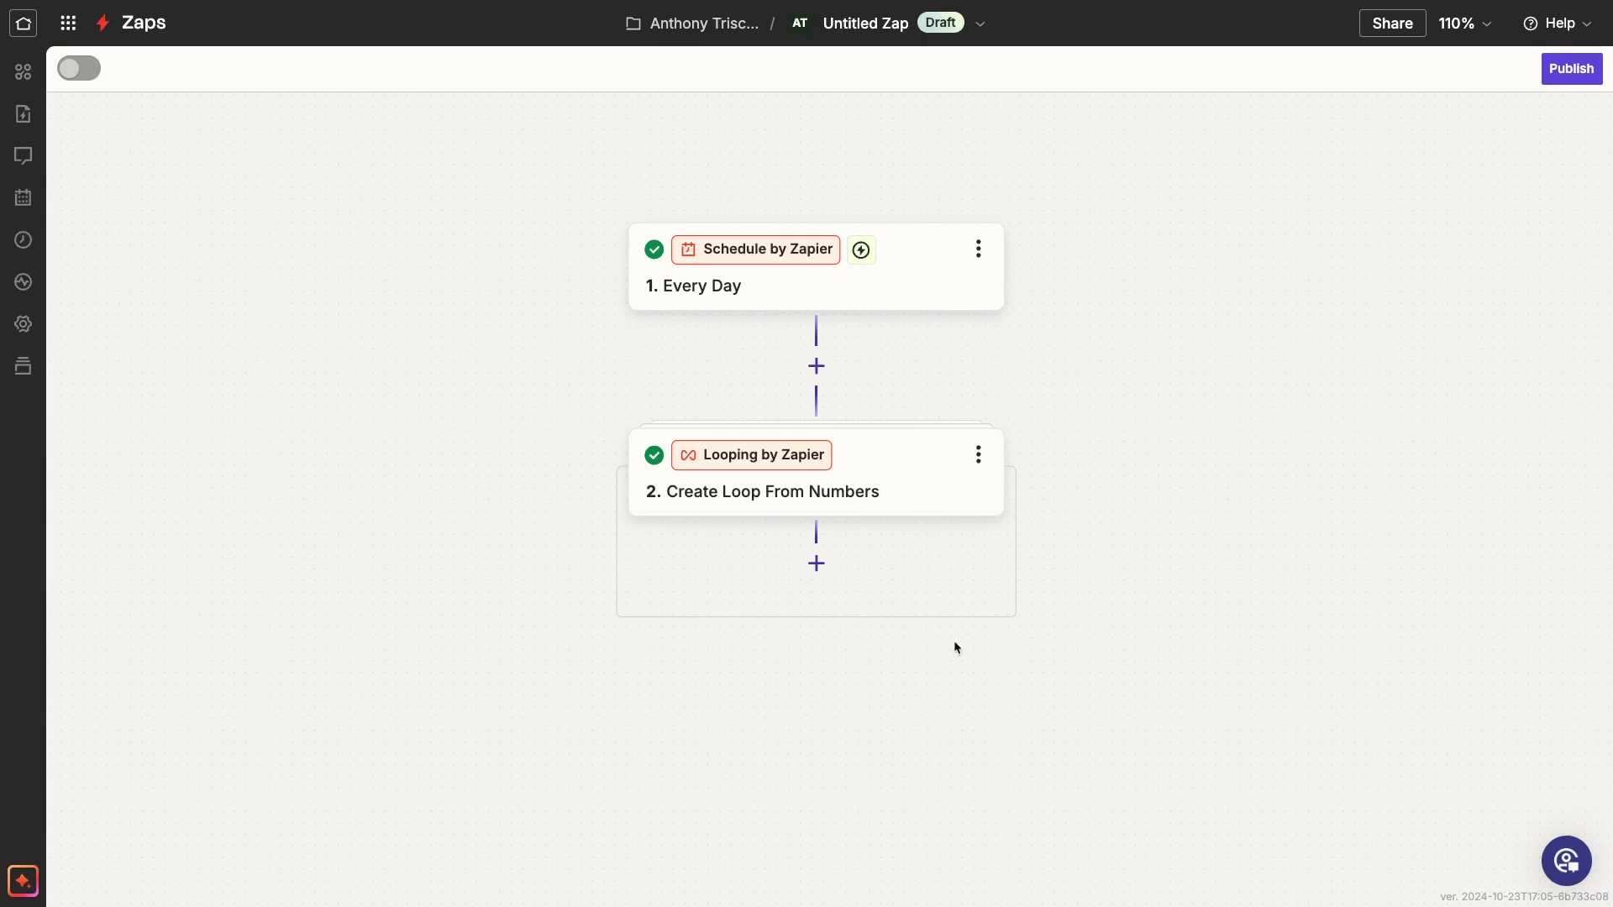
Add a step below the loop searching 'Looping', then view step 2's warning details
click(816, 563)
text(Looping)
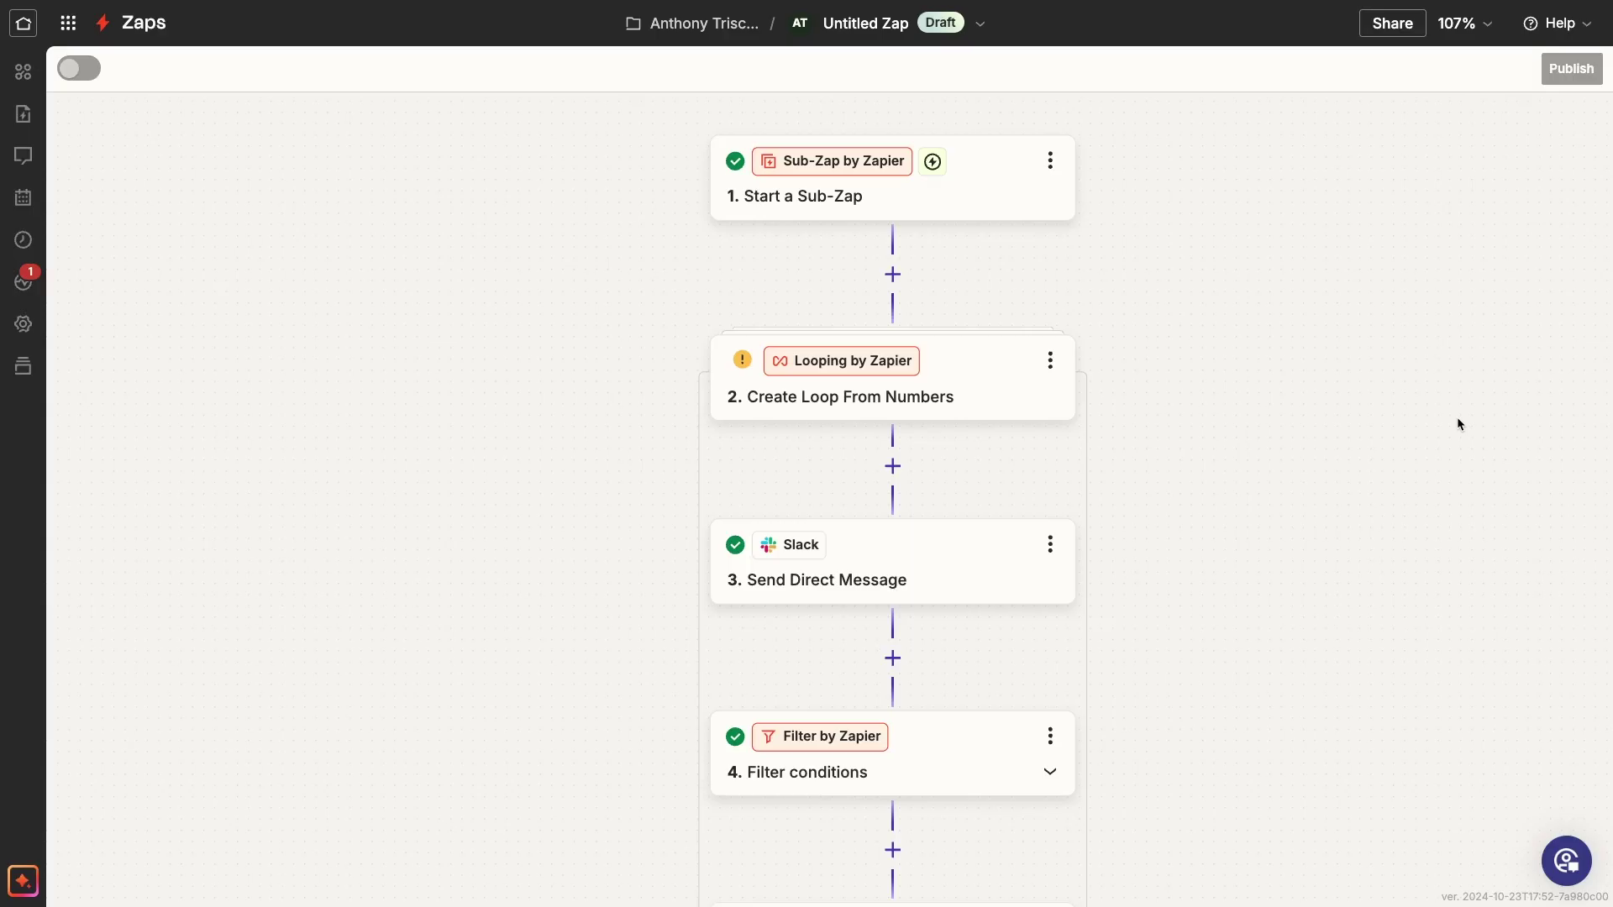
scroll(1278, 515, down, 3)
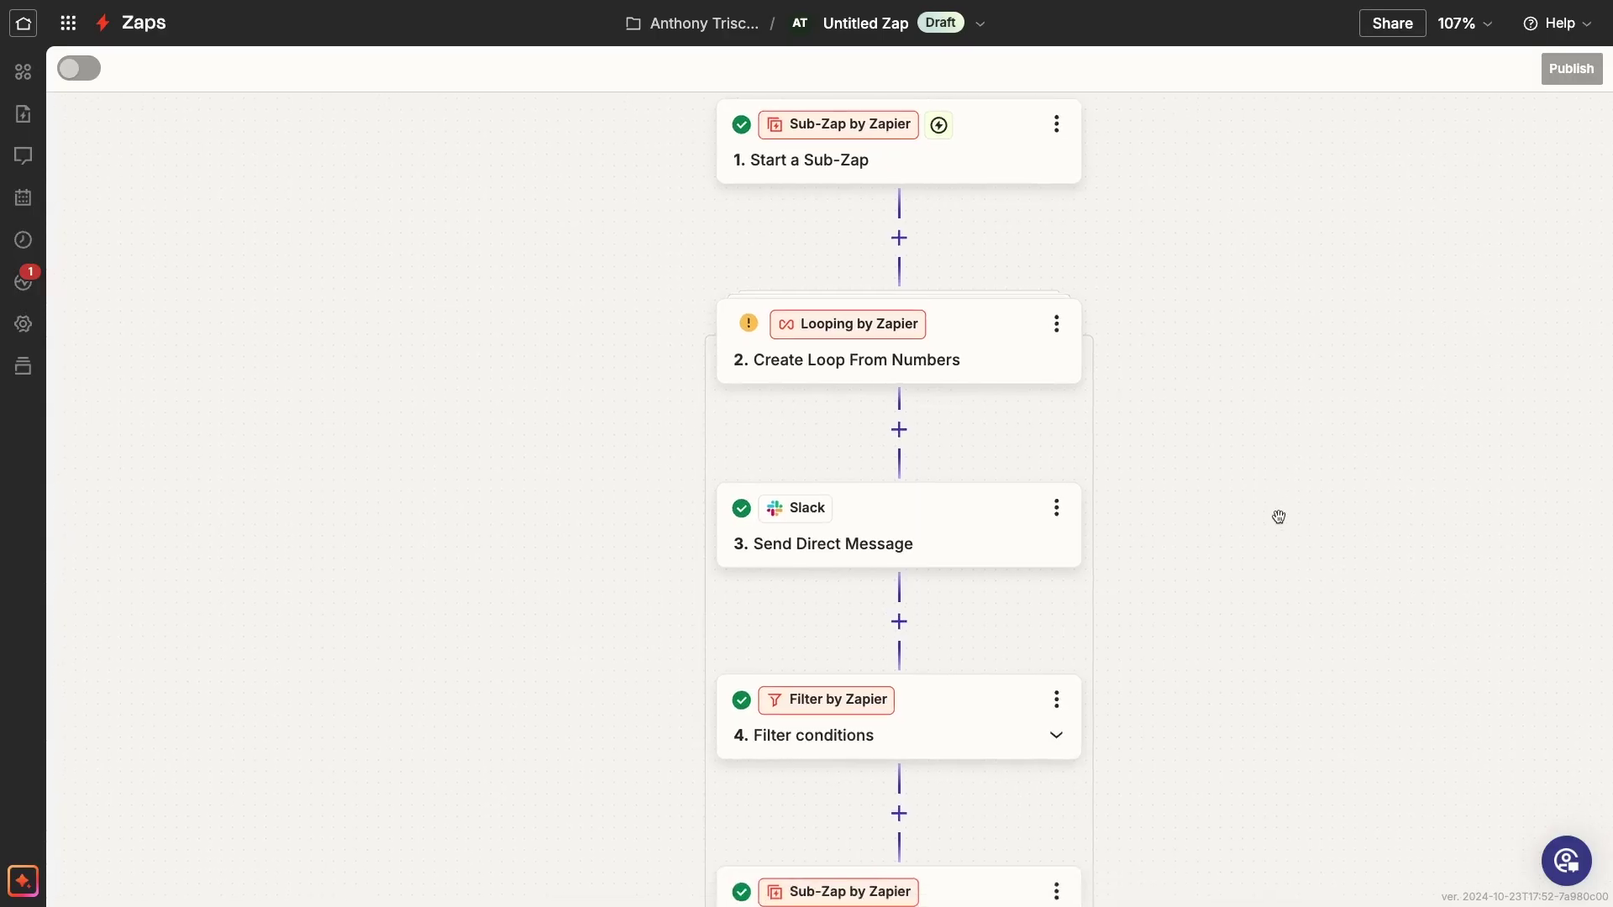
scroll(1278, 516, down, 3)
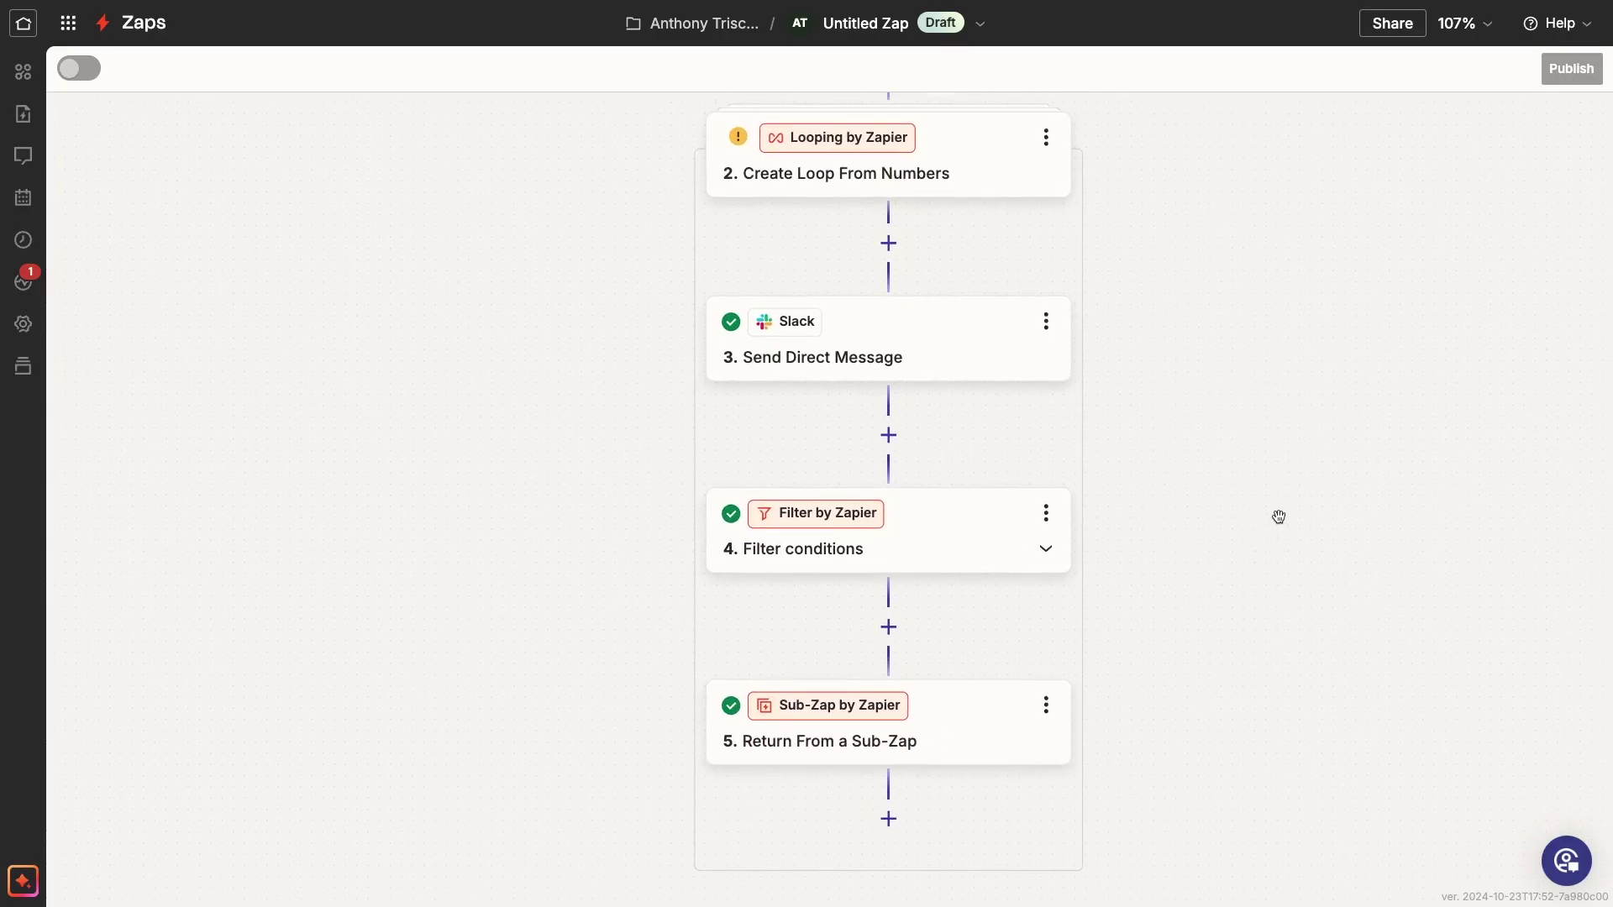
scroll(1278, 515, up, 8)
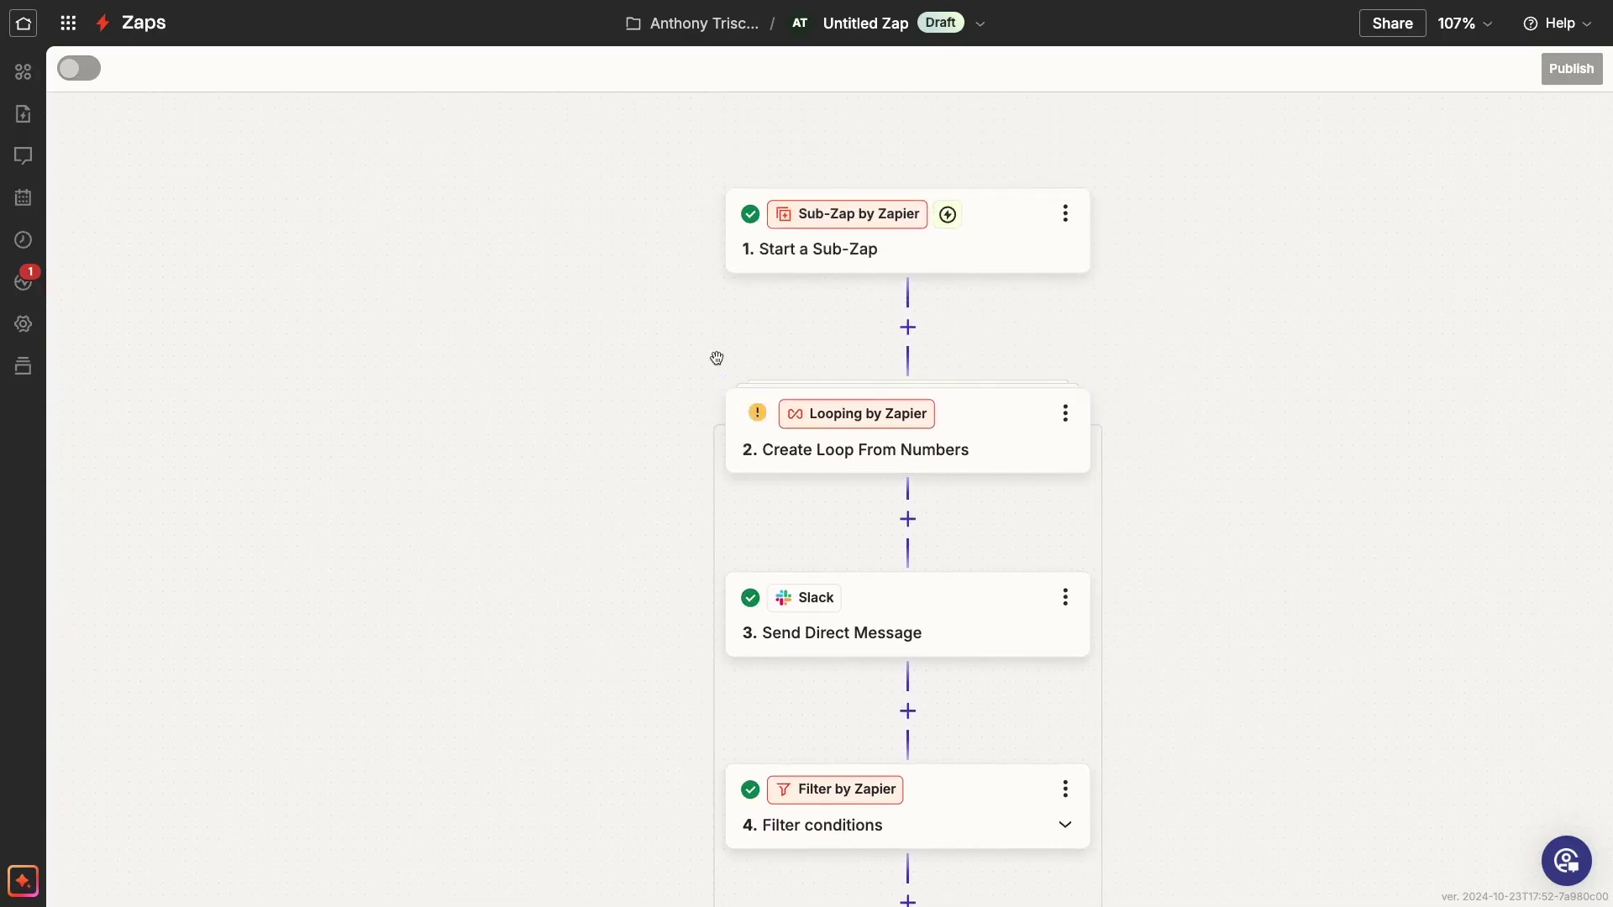
click(757, 412)
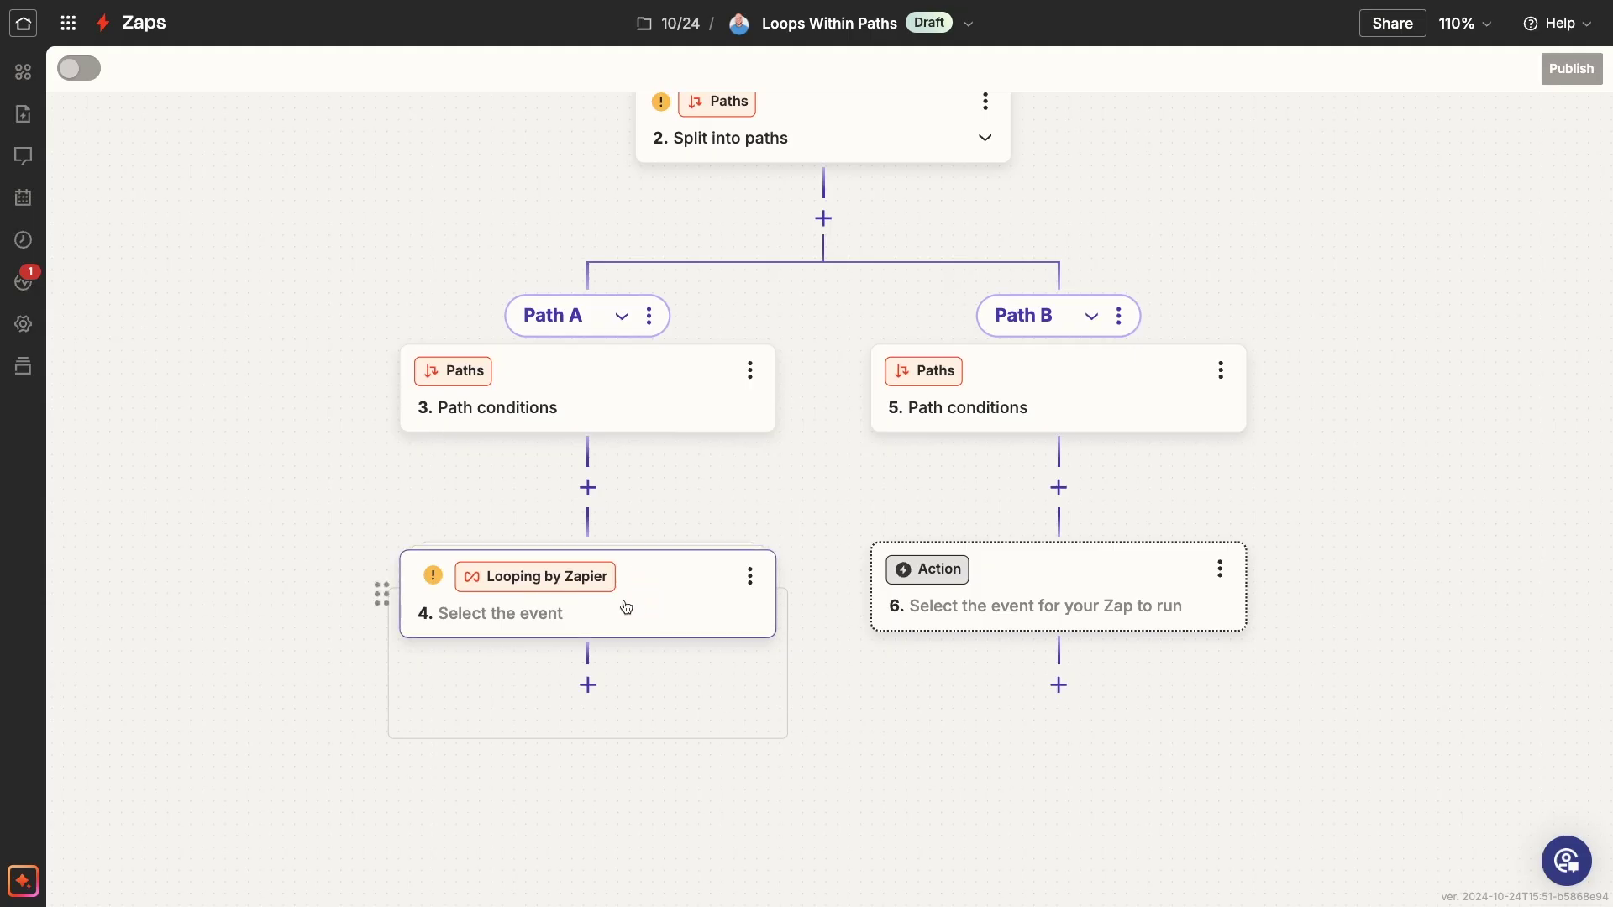
Add a Paths by Zapier split step under Path A's Looping step 4
click(1029, 598)
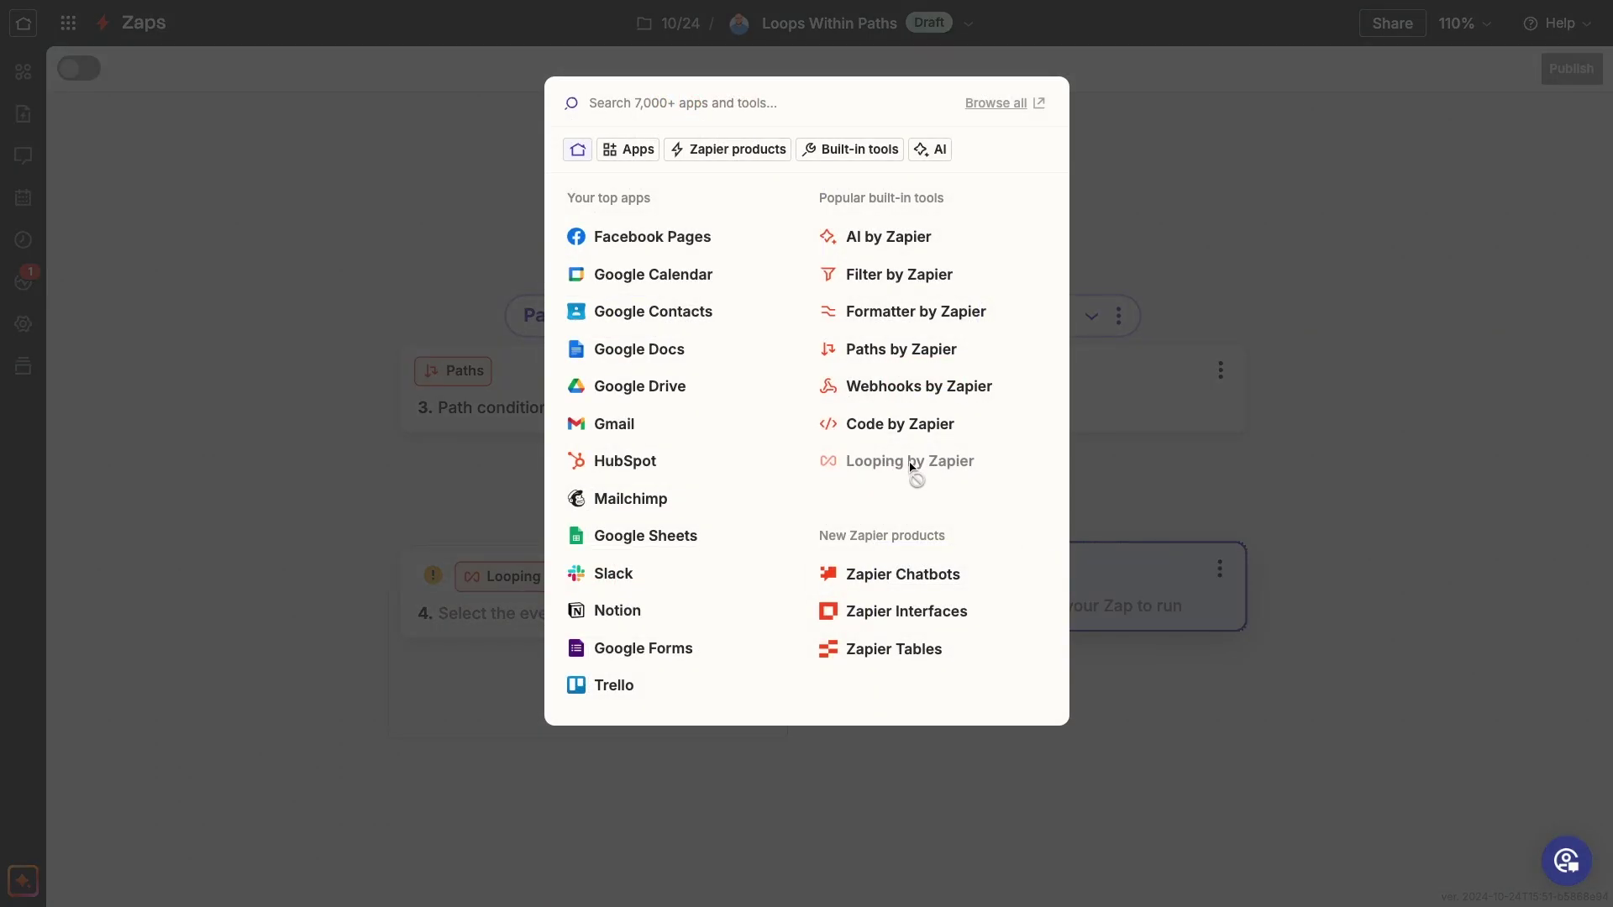
key(Escape)
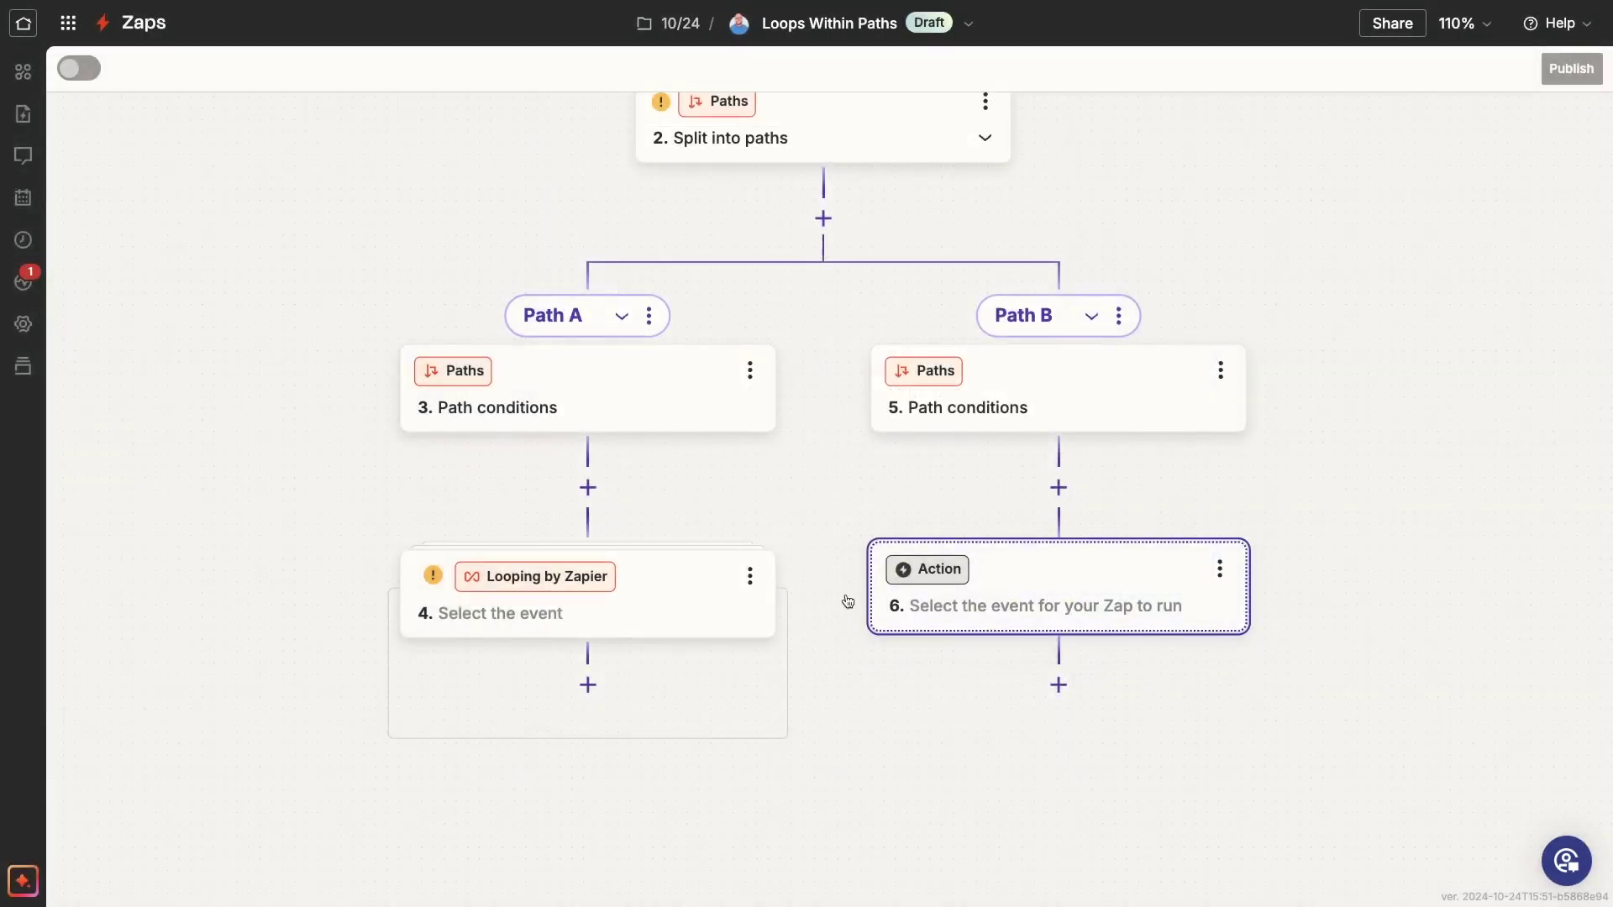
click(587, 685)
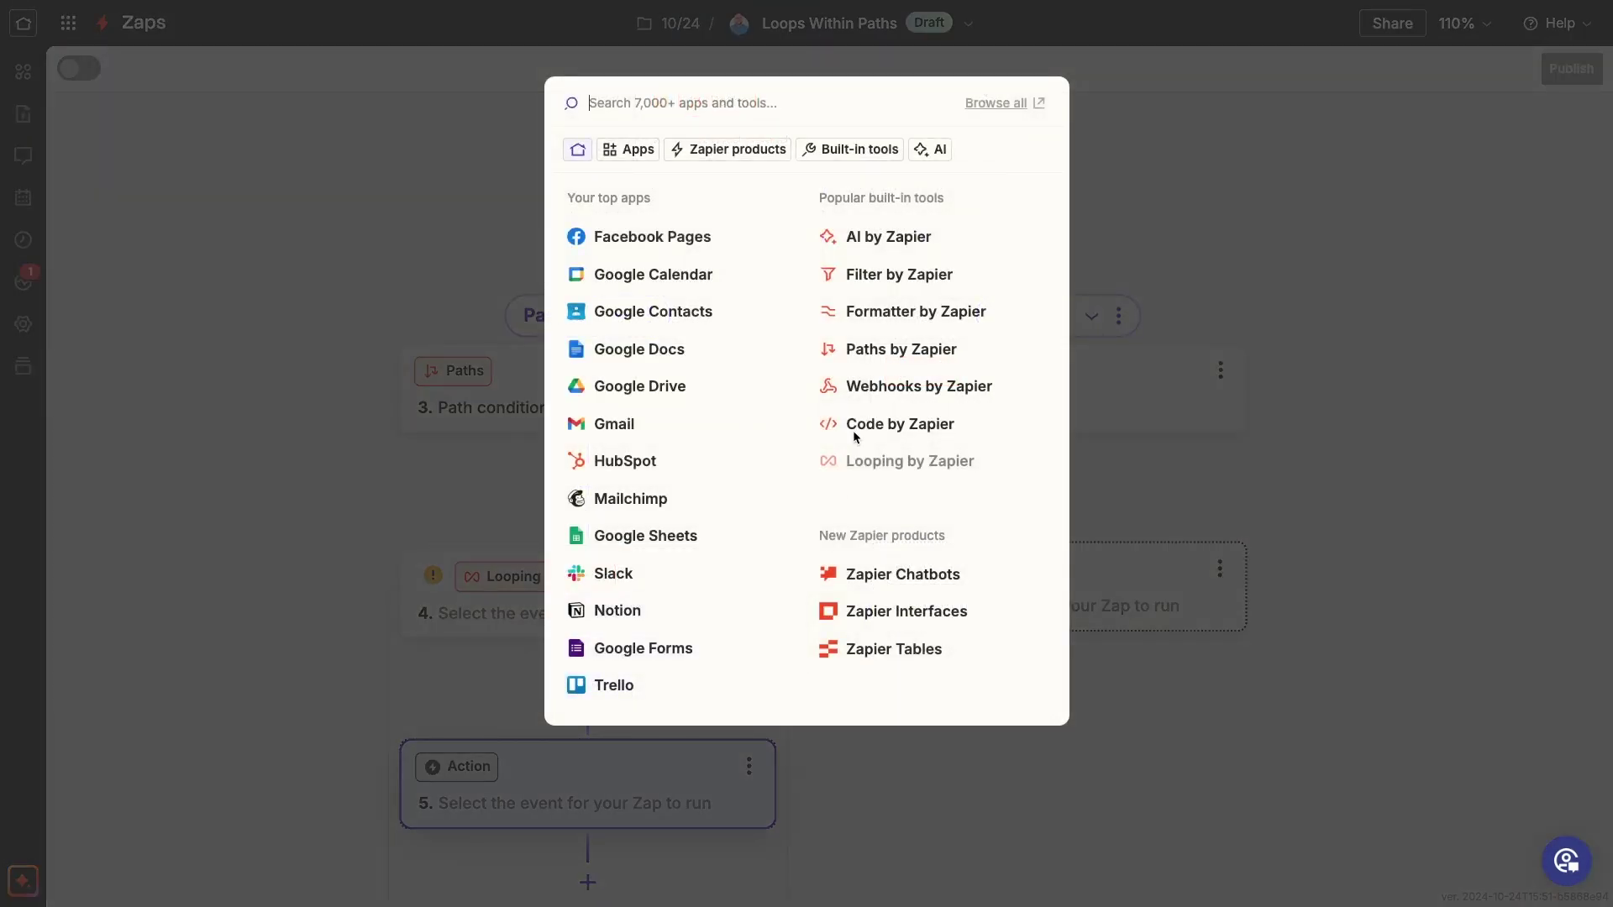
click(868, 359)
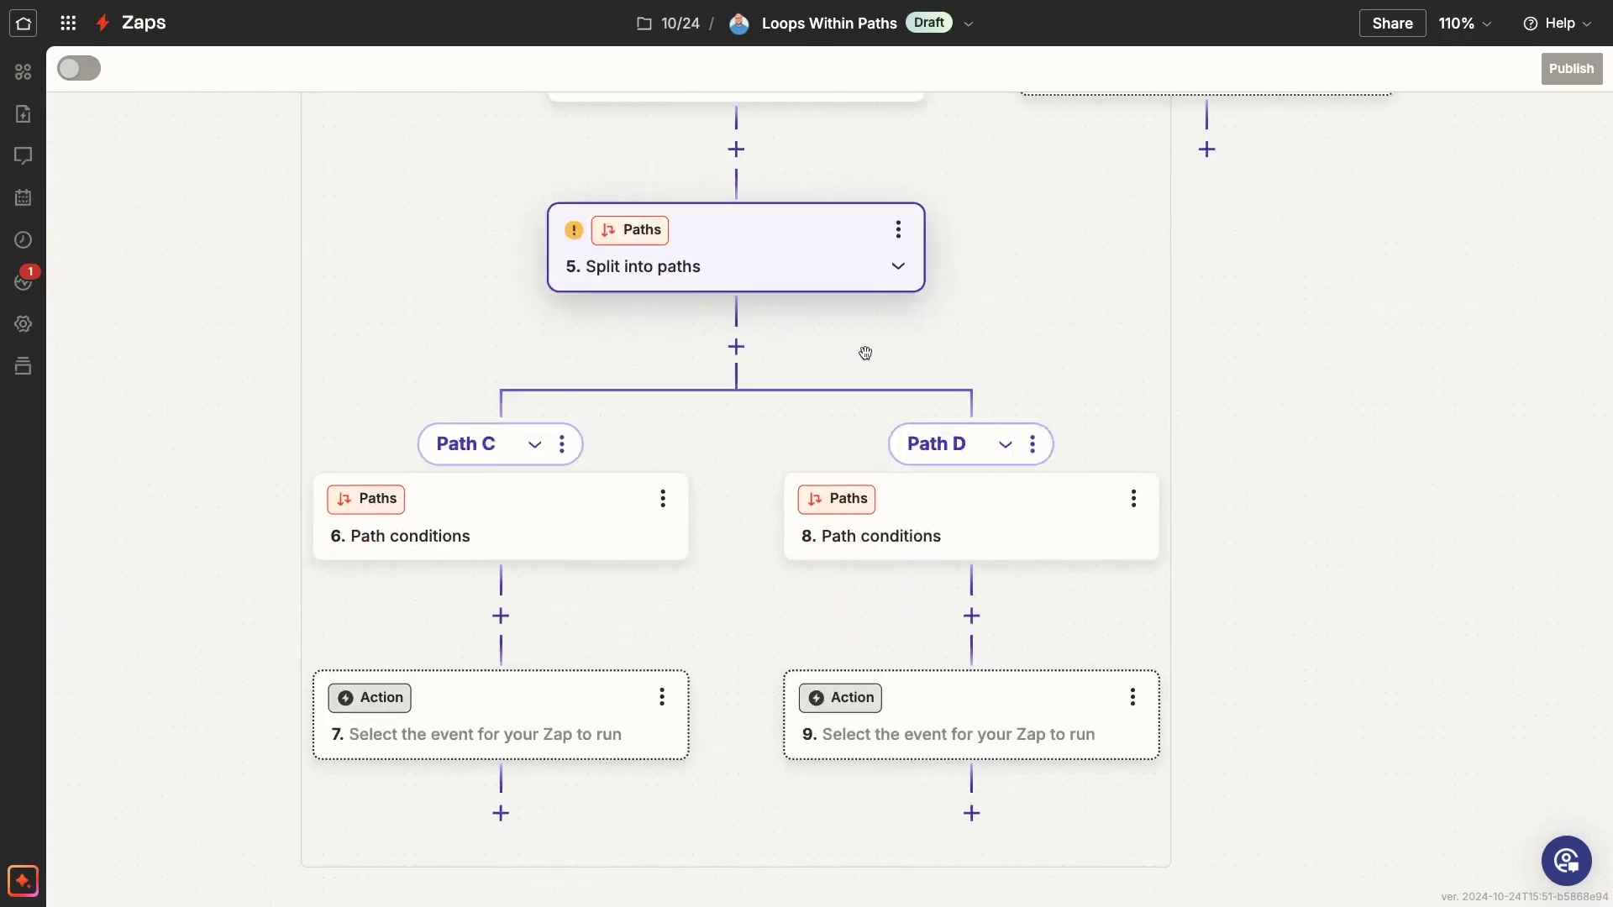